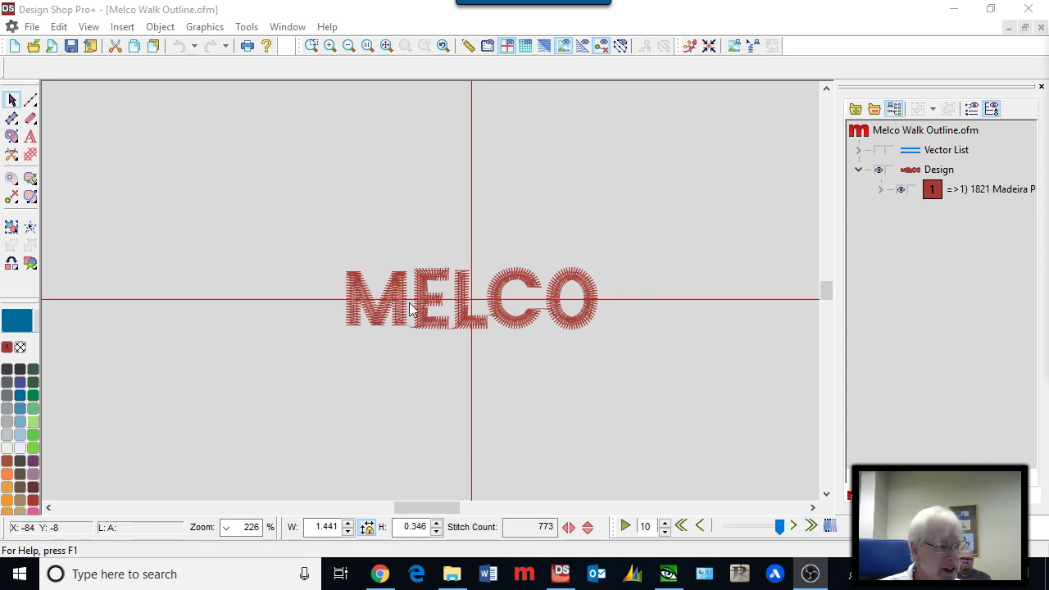
Step: Show the Vector List guide lines along the top and bottom of the MELCO lettering
scroll(364, 318, "up", 2)
scroll(363, 318, "down", 1)
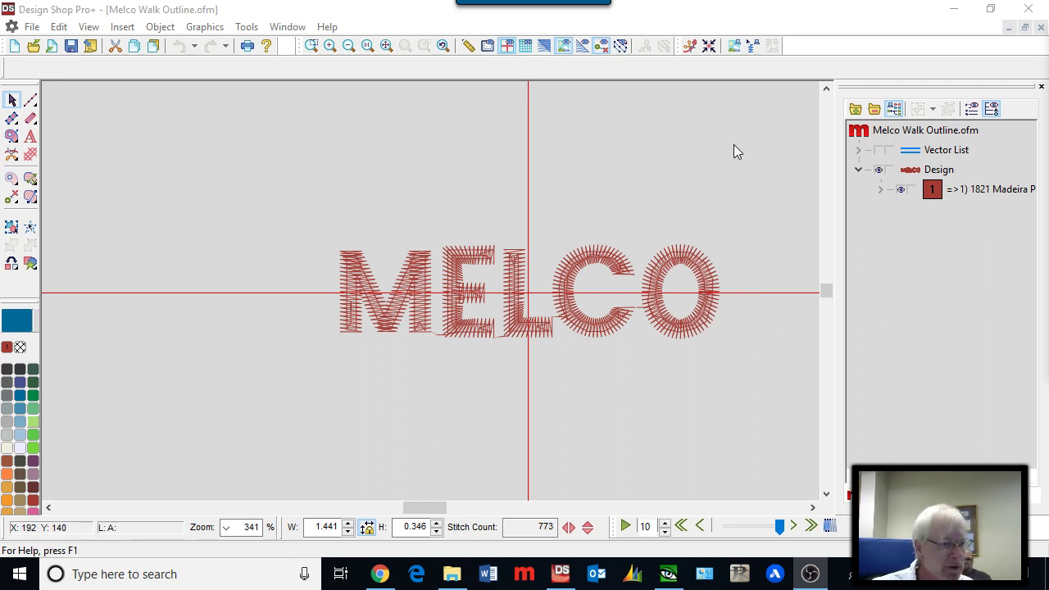
left_click(879, 150)
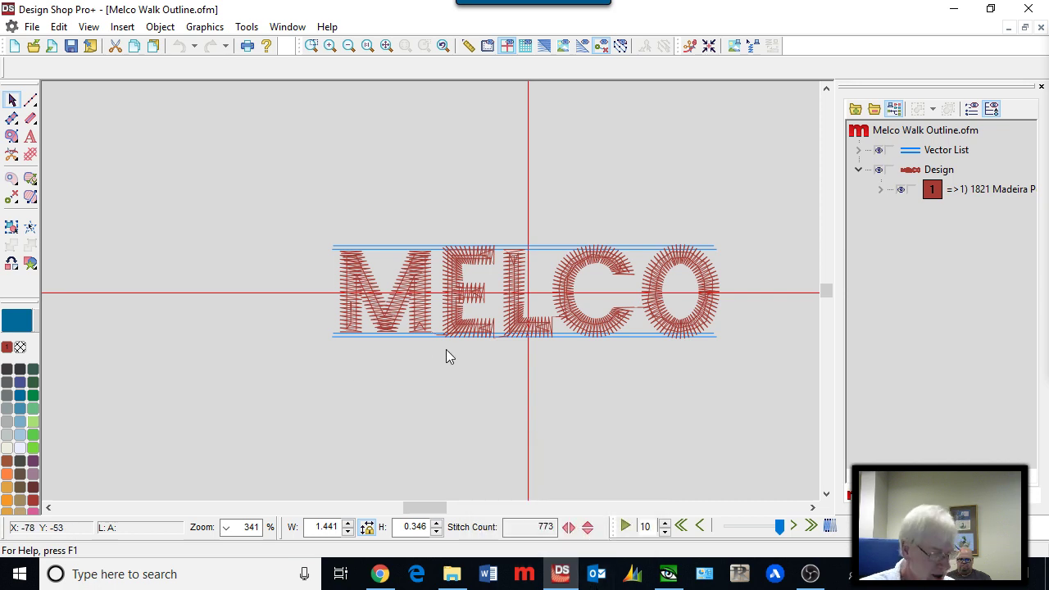
scroll(446, 349, "up", 1)
scroll(463, 328, "right", 2)
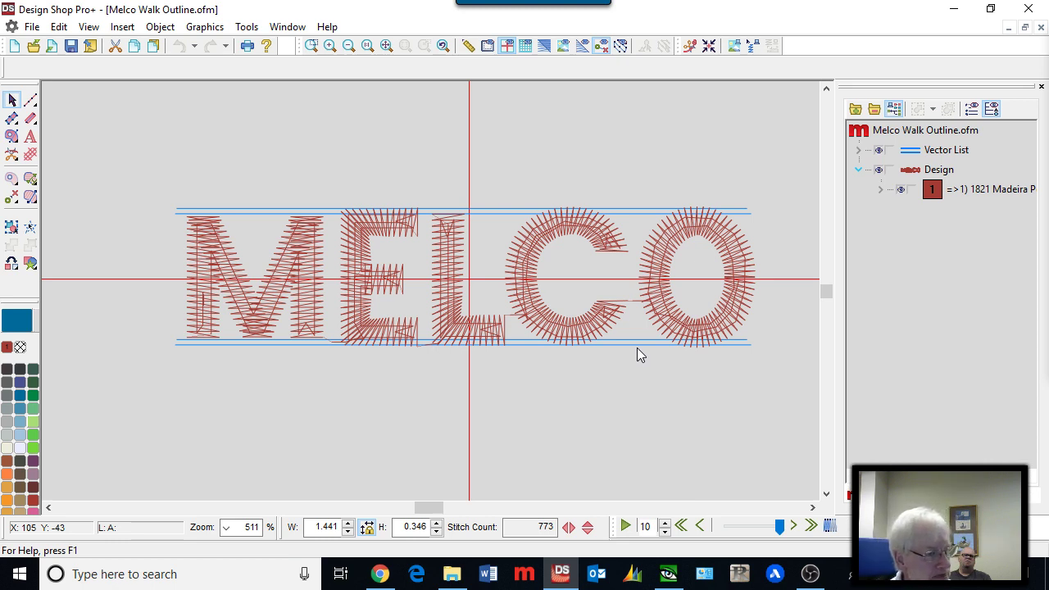
Step: Nudge the uppermost guide line above the lettering down and back up once, and deselect it
left_click(495, 214)
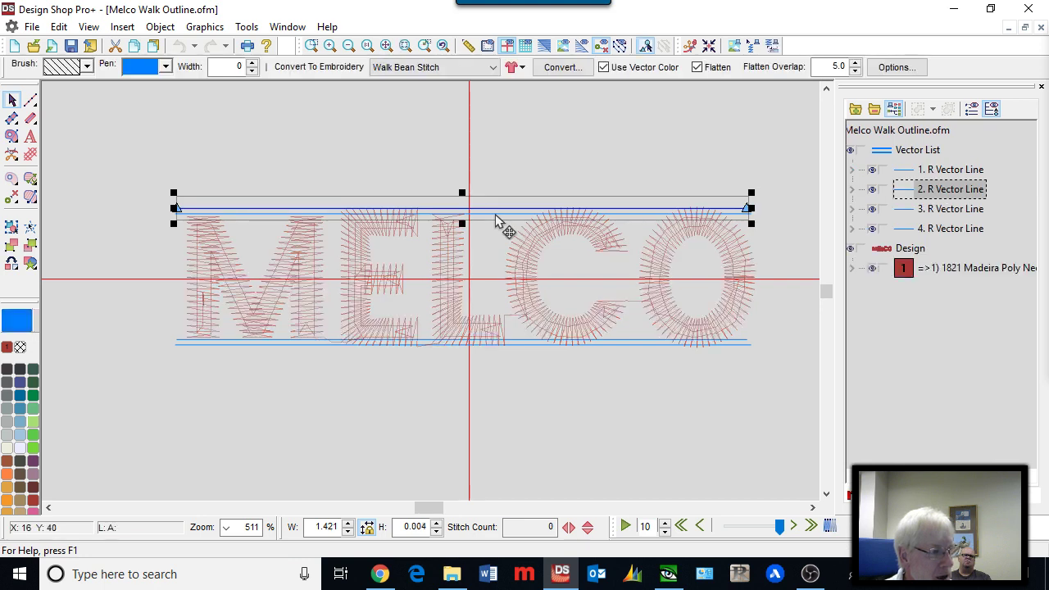
key("Down")
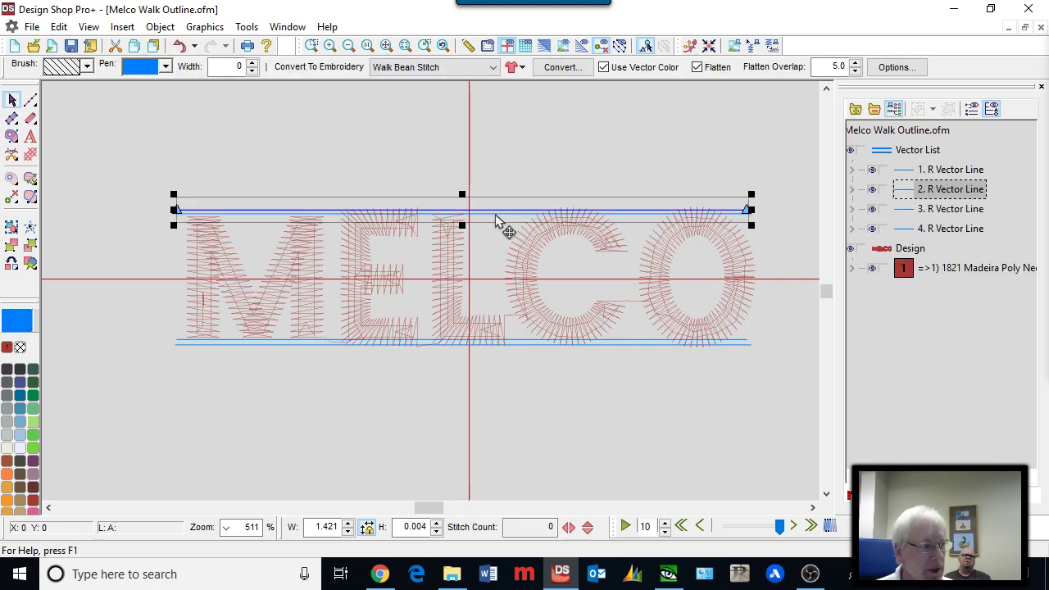
key("Up")
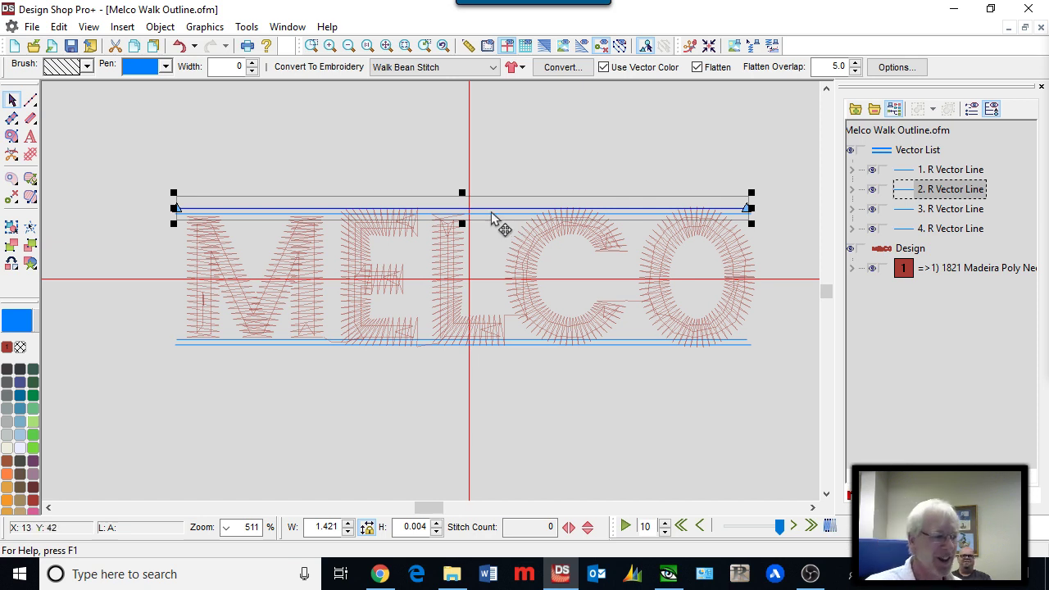
left_click(585, 445)
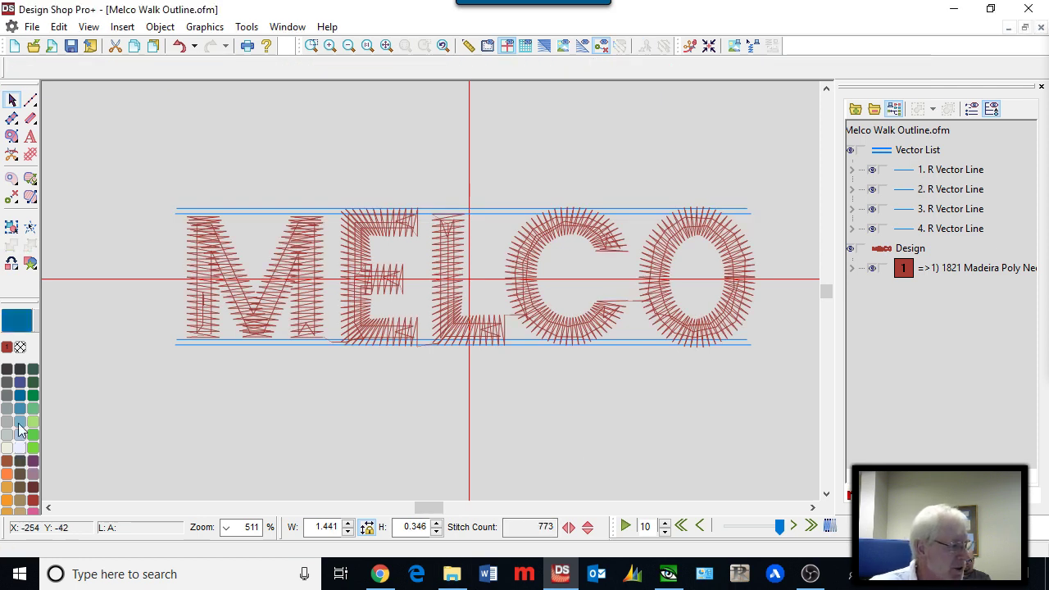
Step: Start the Walk input tool and review its Walk and Tie In And Tie Off properties
left_click(31, 100)
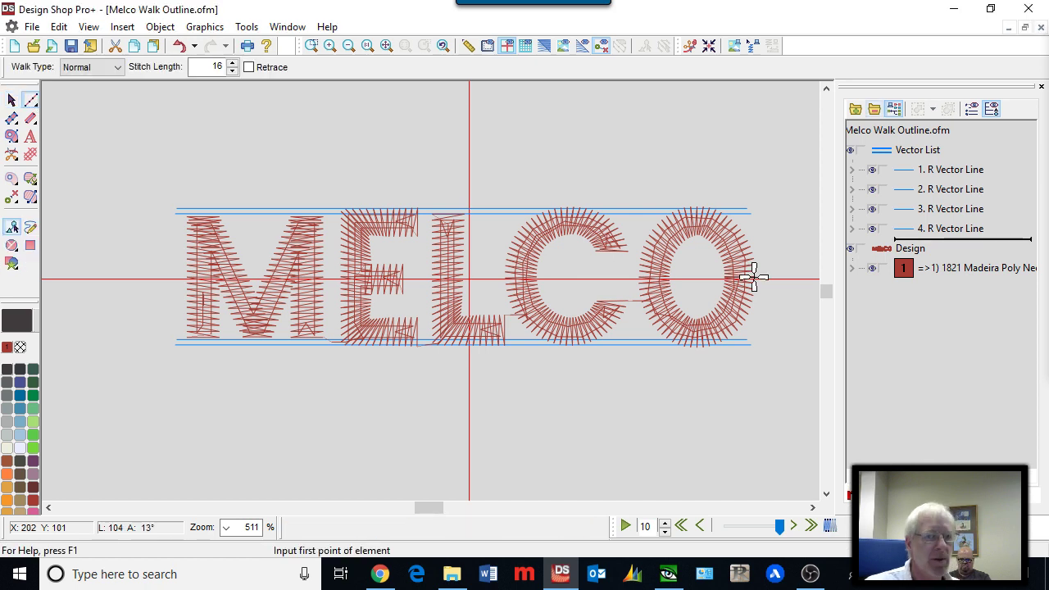
right_click(753, 278)
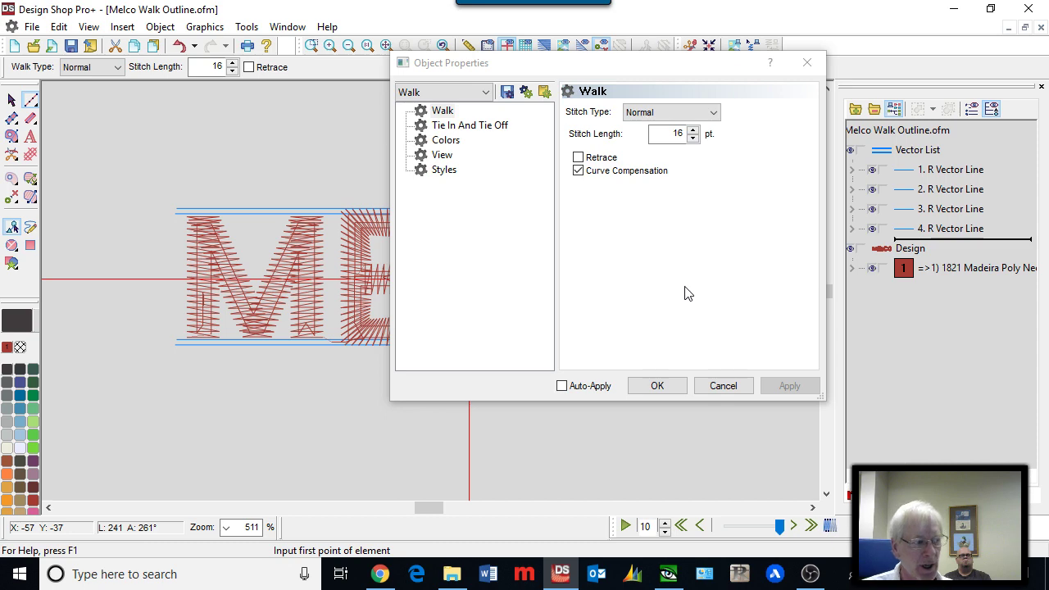
key("Escape")
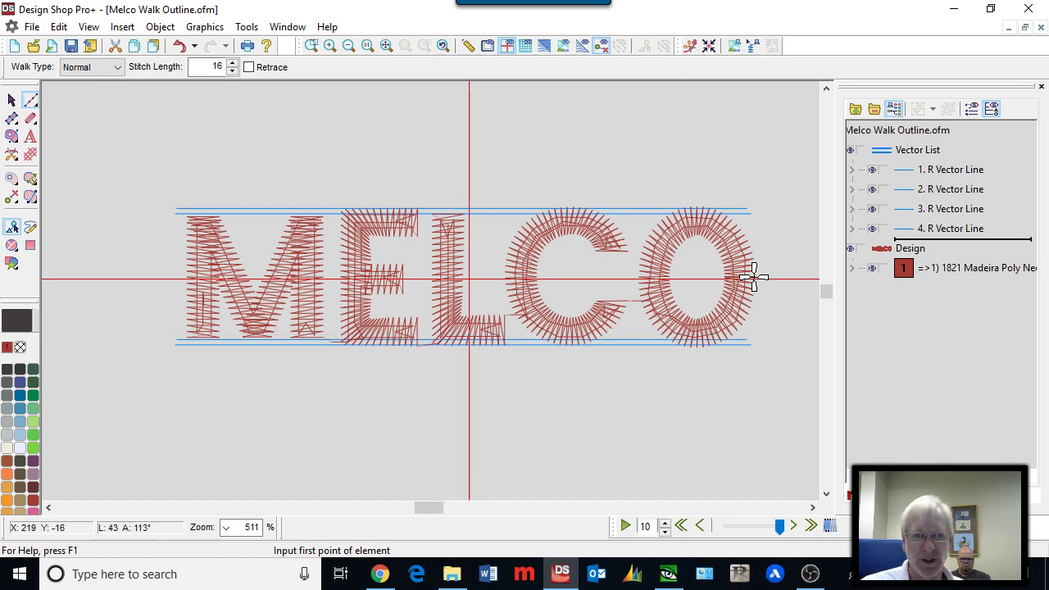
key("alt+Return")
left_click_drag(579, 105, 407, 104)
left_click(400, 166)
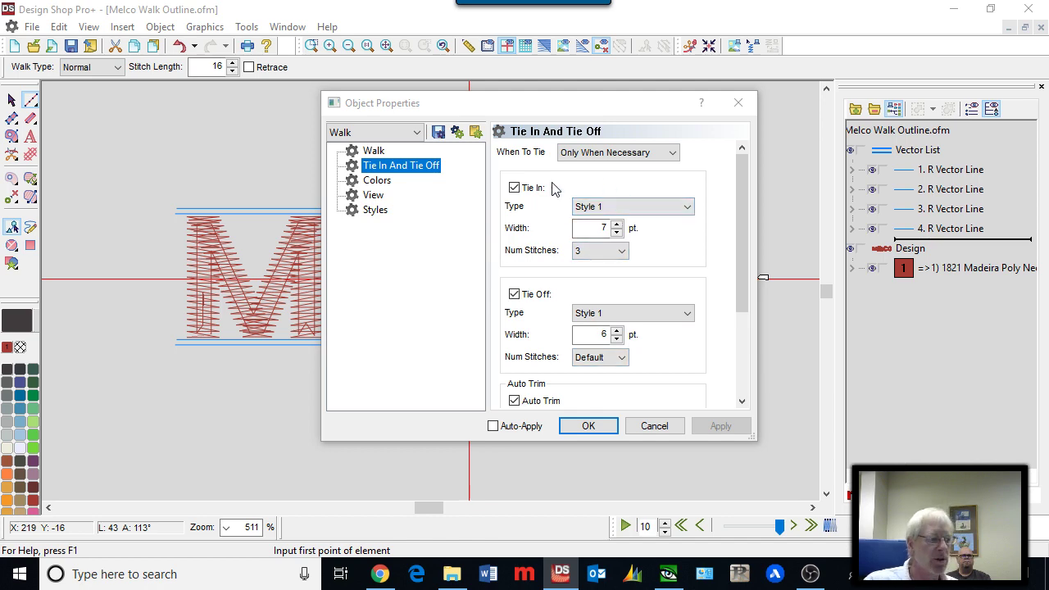
left_click(486, 105)
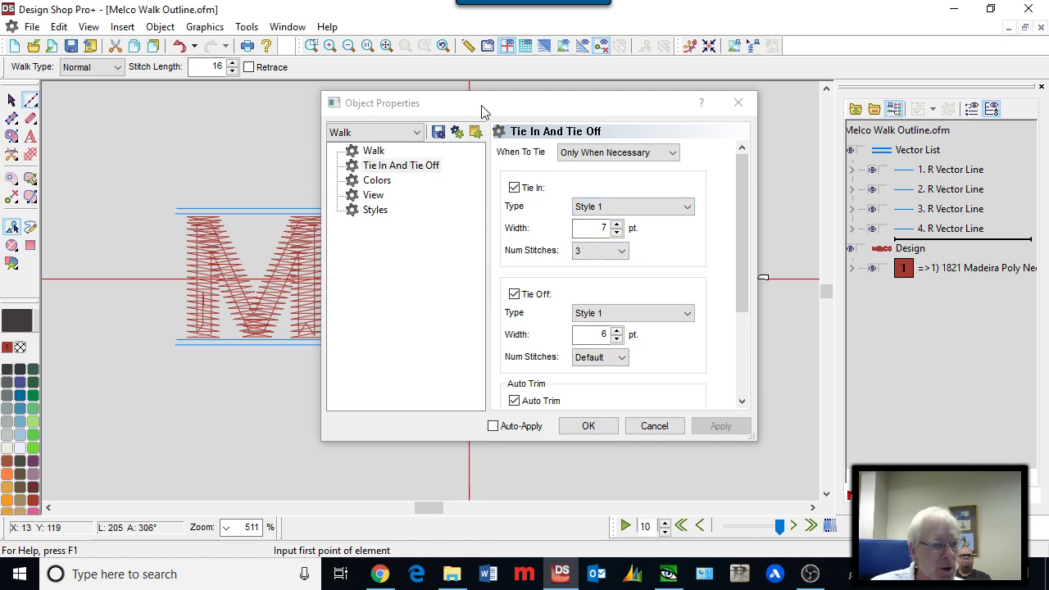
key("alt+Return")
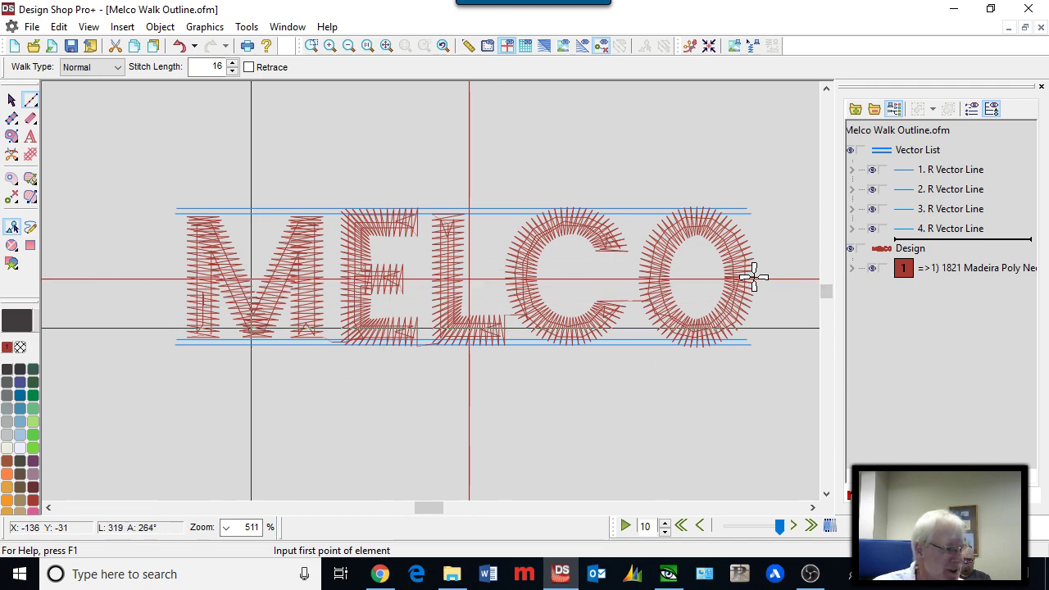
Step: Begin a walk outline at the M's lower-right corner on the outer guide line, going up, across the top and through the centre valley to the left leg's top
scroll(321, 344, "up", 1)
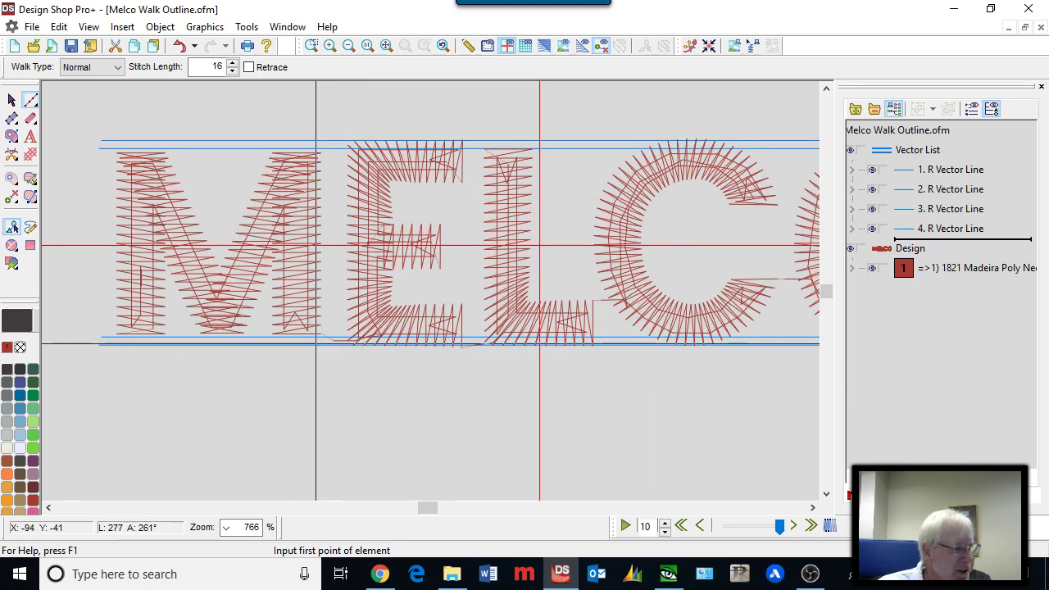
scroll(321, 345, "up", 1)
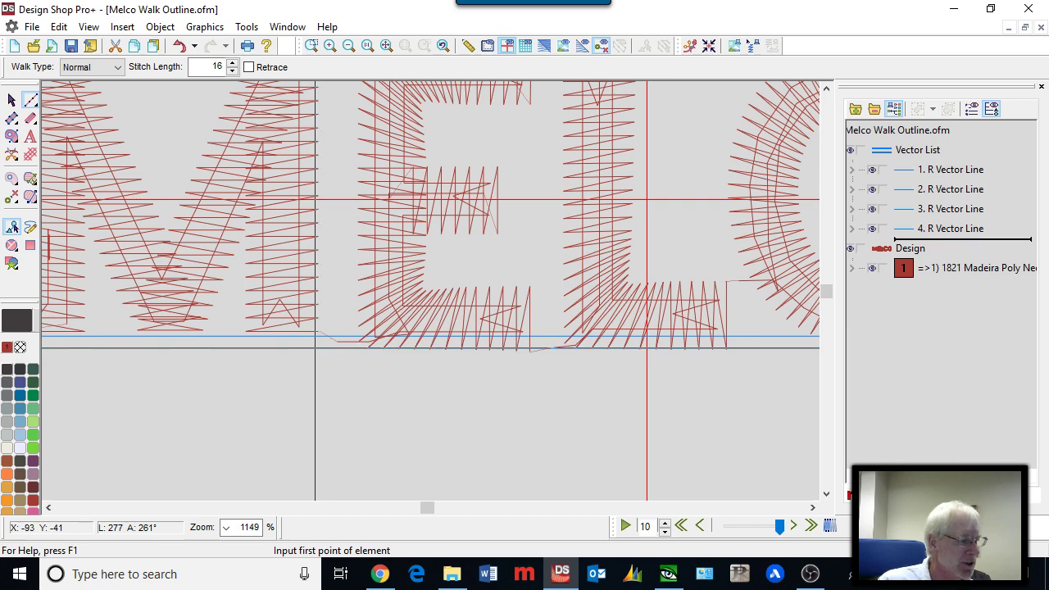
scroll(321, 344, "left", 1)
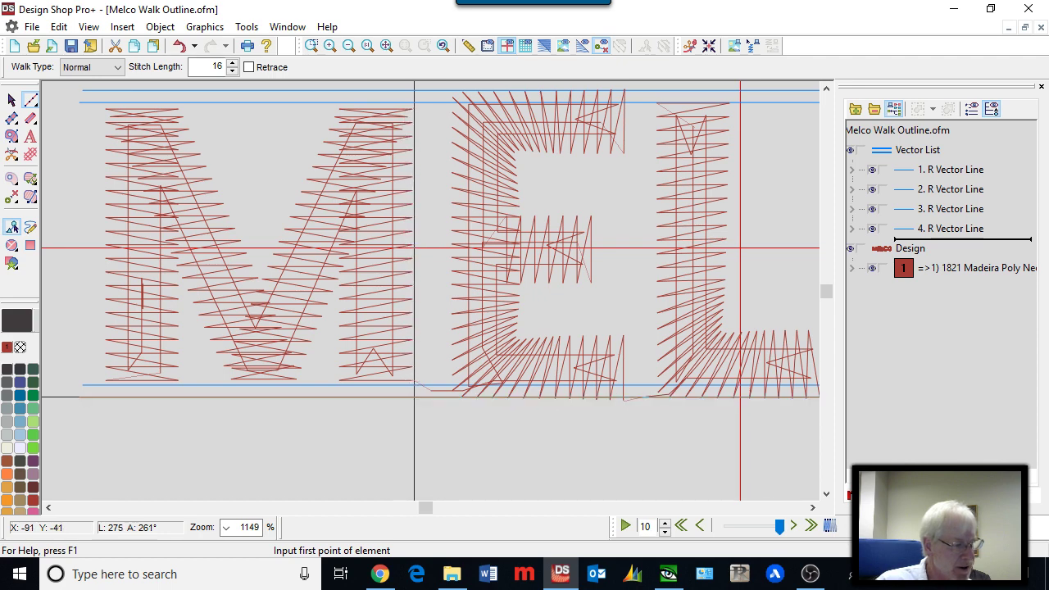
left_click(414, 381)
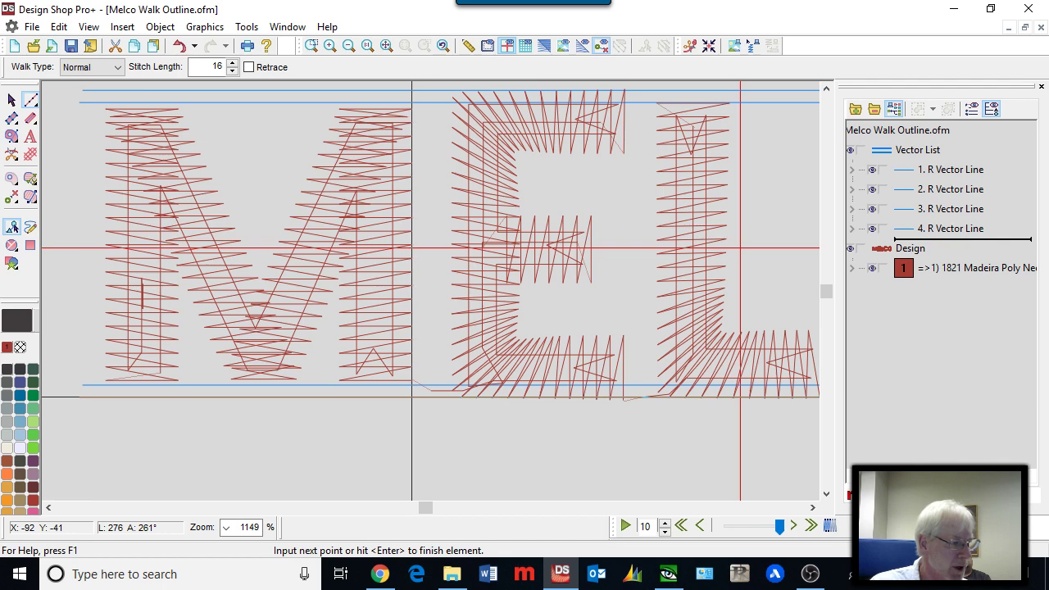
scroll(412, 397, "up", 1)
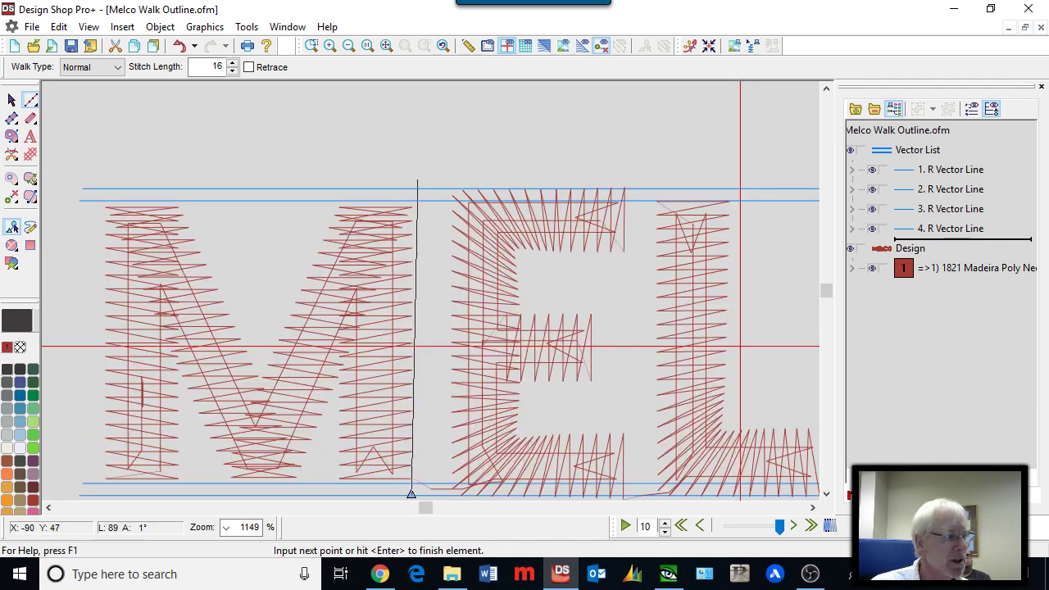
left_click(412, 188)
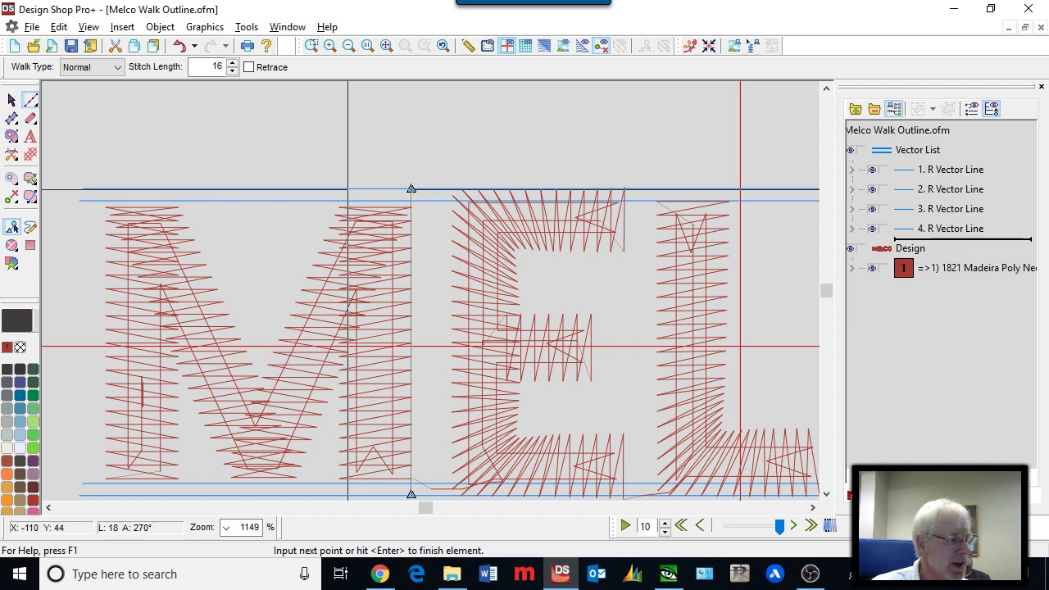
left_click(261, 383)
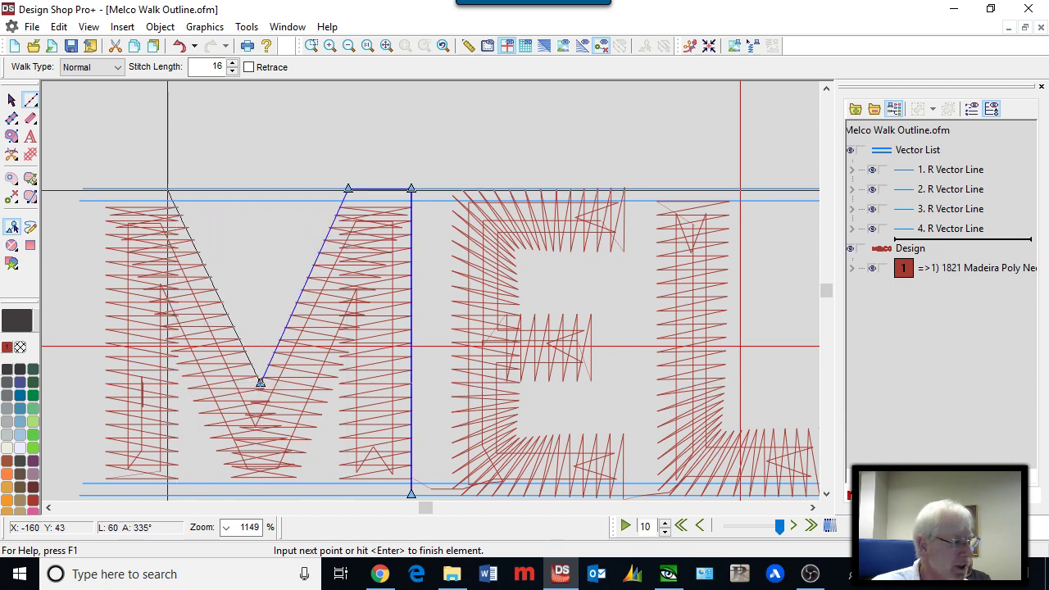
left_click(170, 189)
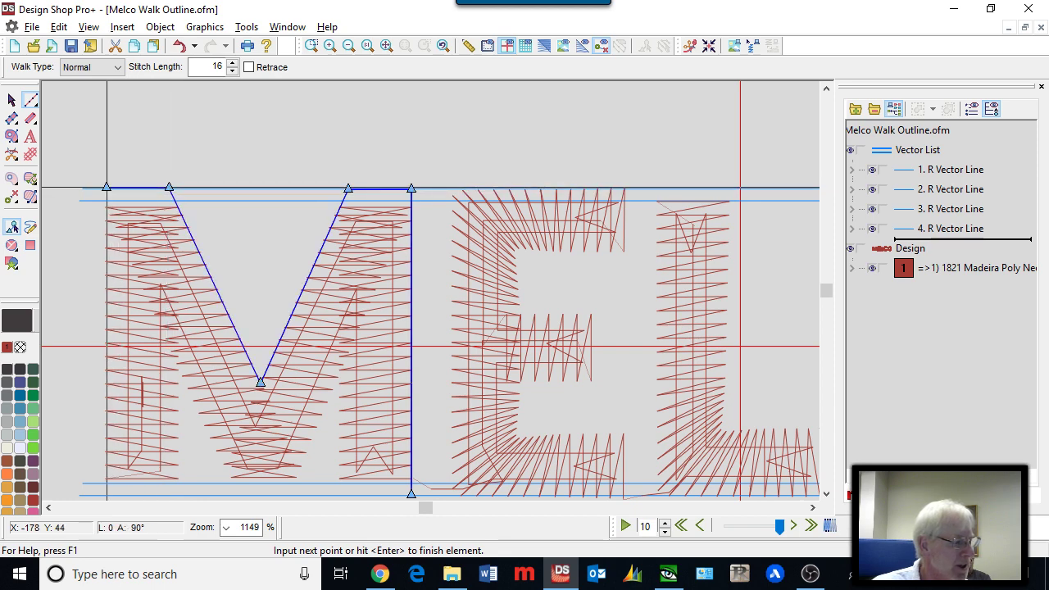
Step: Continue the outline down the M's left leg, across its foot, up its inner edge and down to the lower-left point of the V
scroll(106, 188, "down", 3)
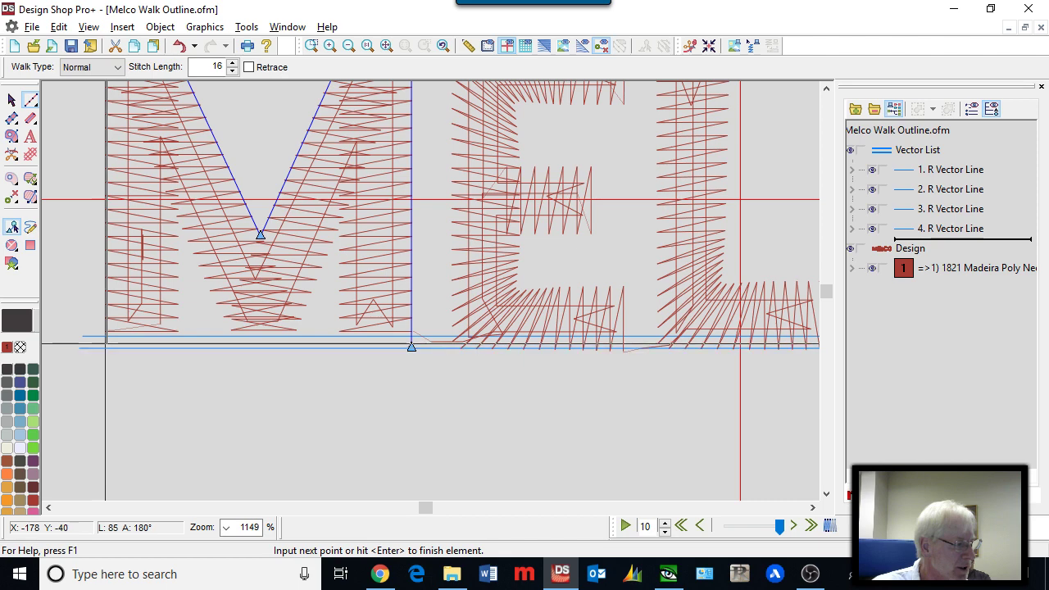
left_click(107, 348)
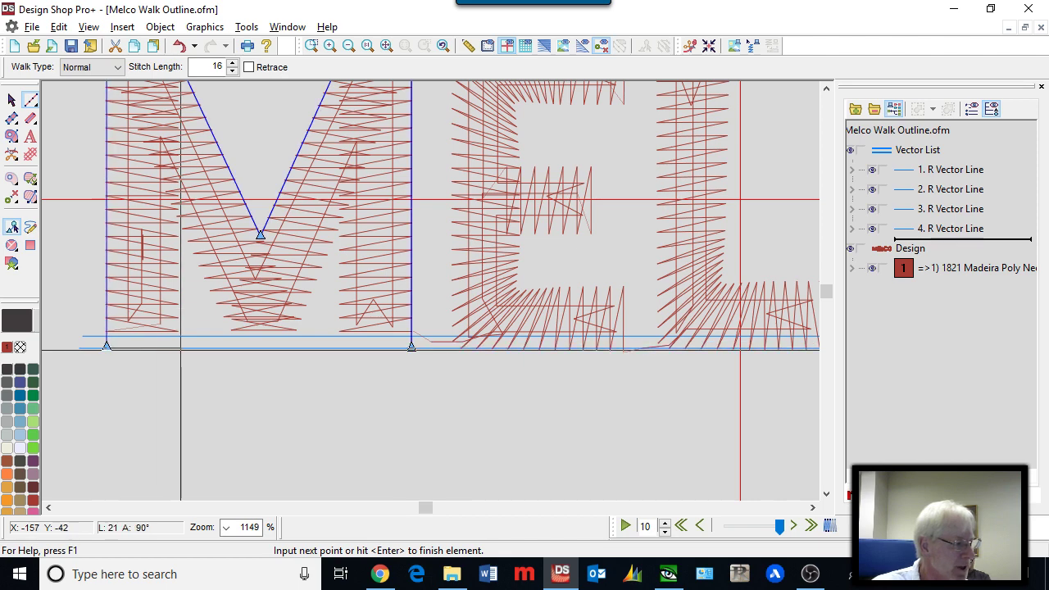
left_click(180, 346)
left_click(178, 215)
left_click(239, 348)
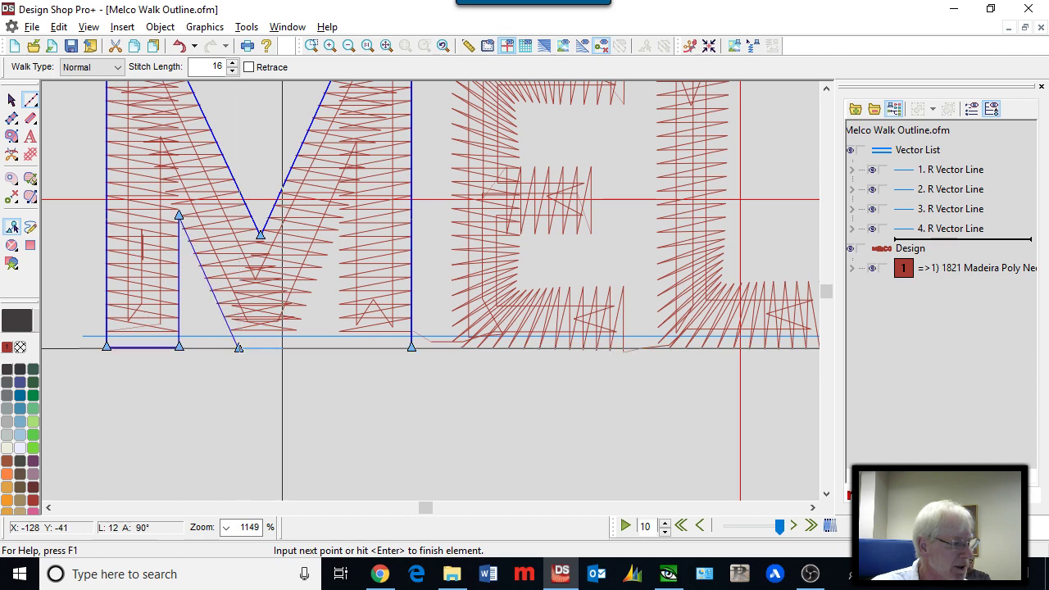
Step: Outline the V's foot, re-placing its right-hand point slightly further left, and continue around the right leg back to the starting corner
left_click(294, 348)
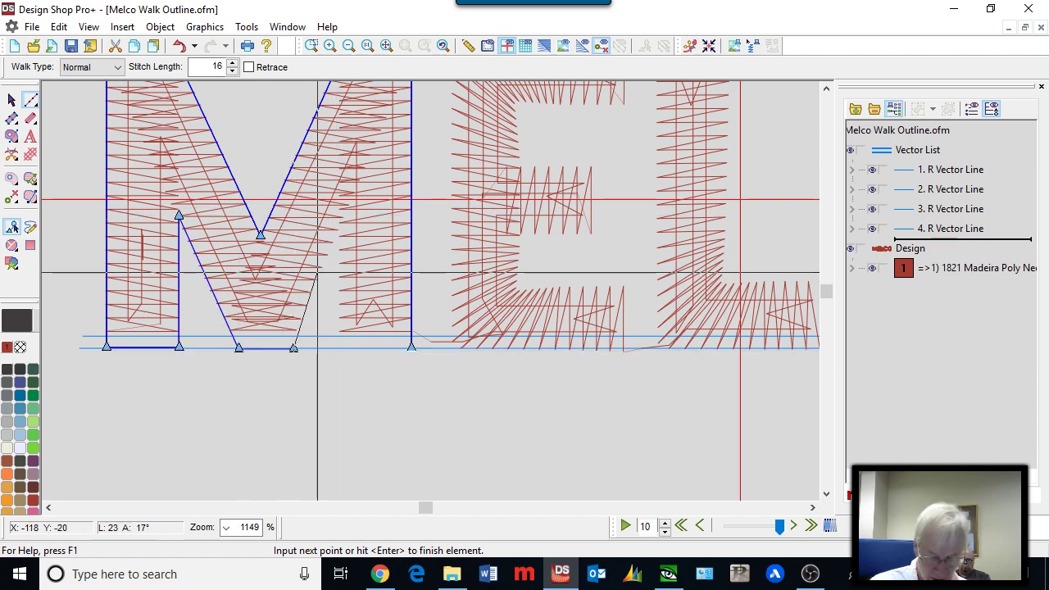
key("BackSpace")
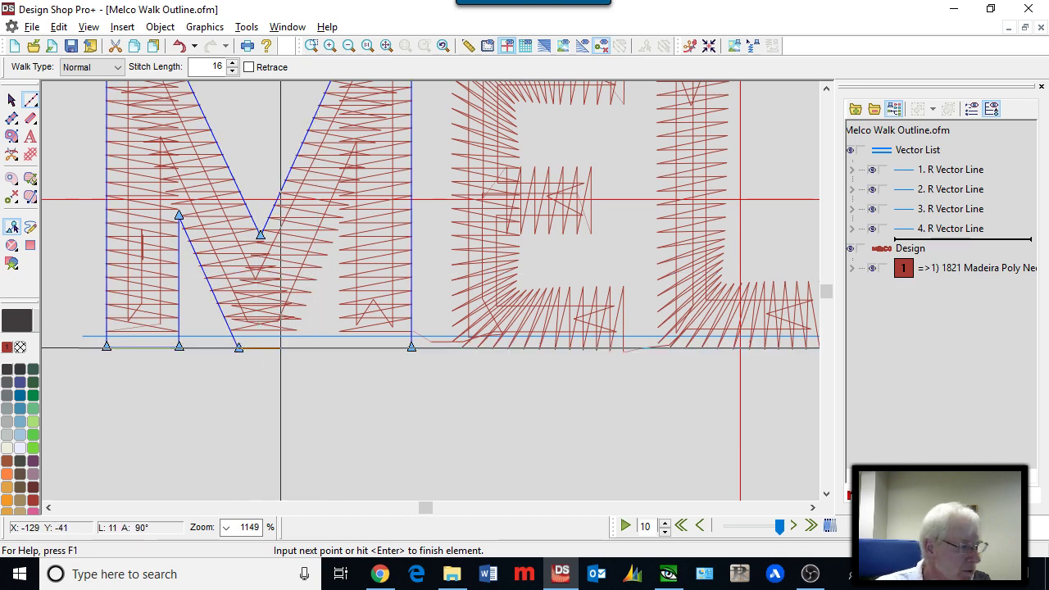
left_click(289, 347)
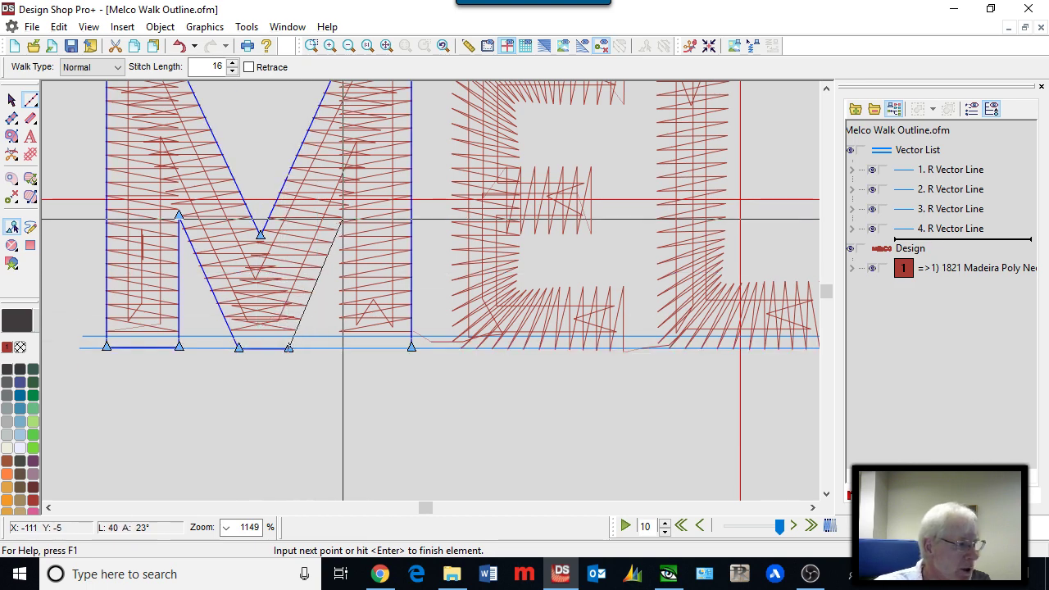
left_click(342, 214)
left_click(343, 348)
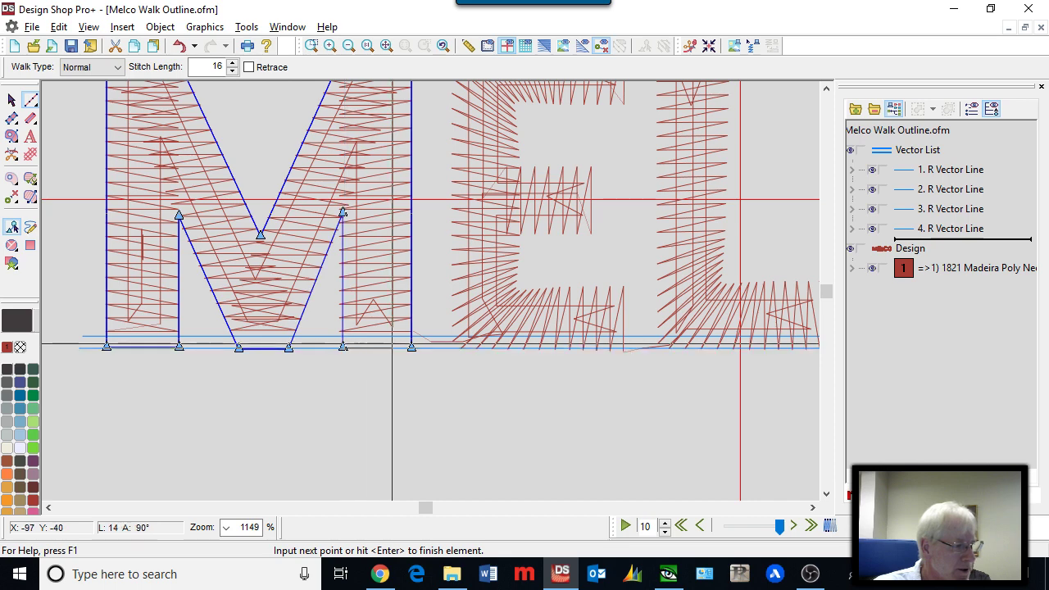
left_click(411, 348)
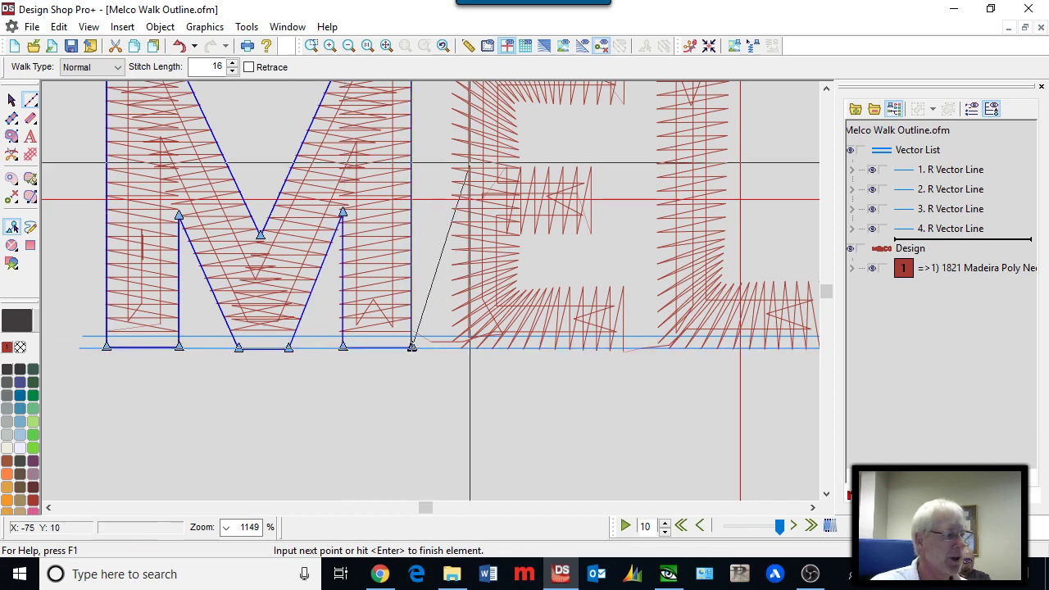
Step: Run a second walk pass up the M's right leg, across its top, through the centre valley and over to the left leg's outer top corner
scroll(414, 221, "up", 1)
left_click(412, 139)
left_click(347, 139)
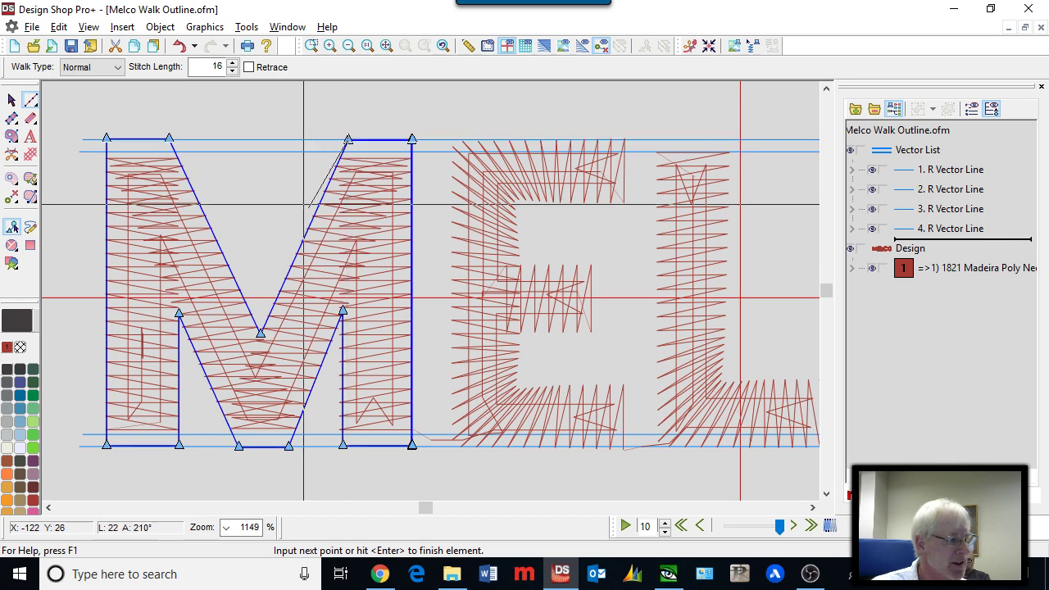
left_click(260, 334)
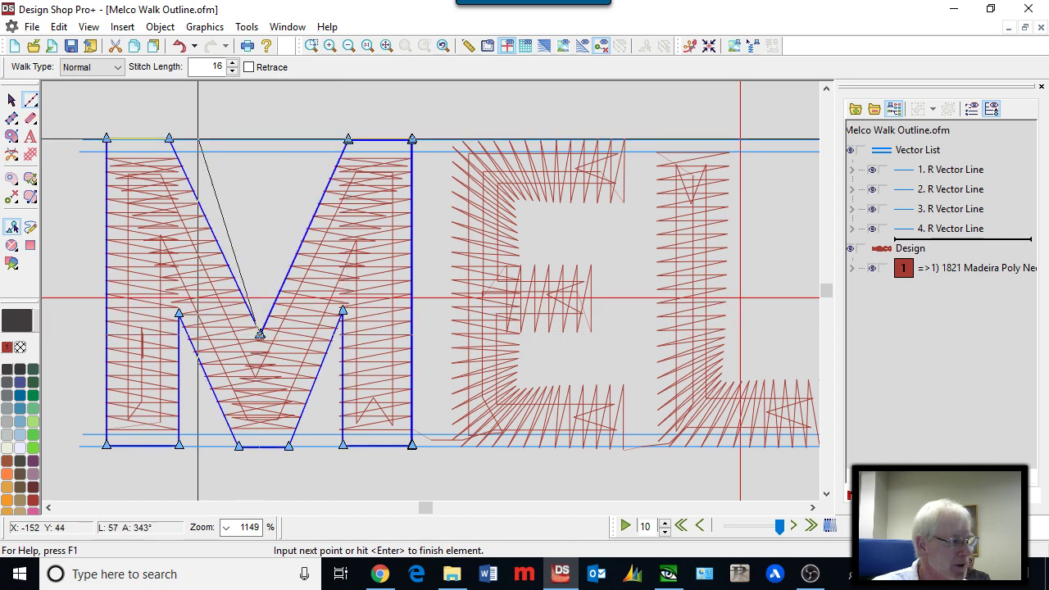
left_click(169, 139)
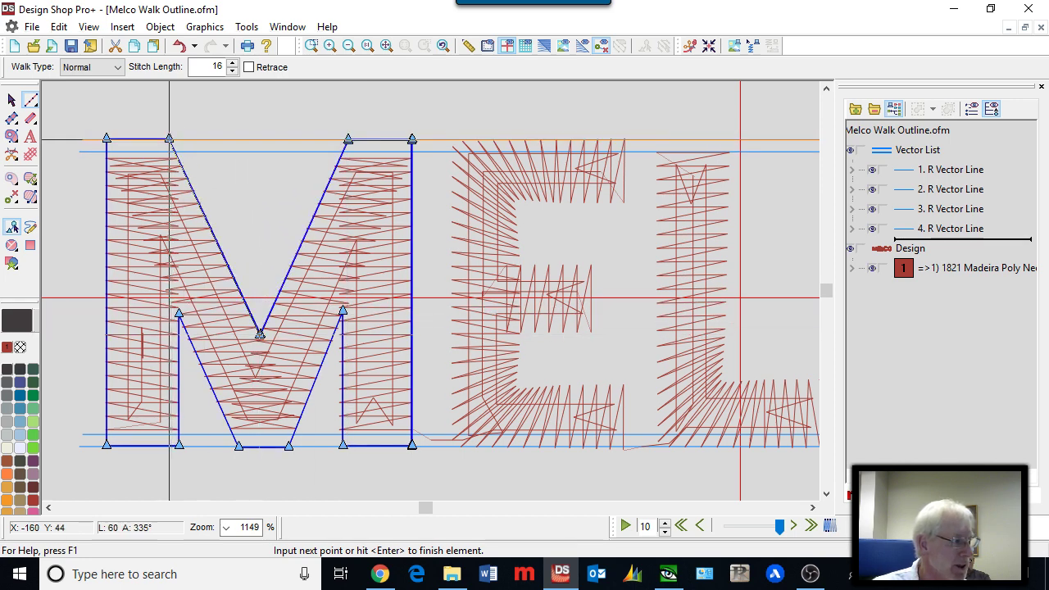
left_click(107, 140)
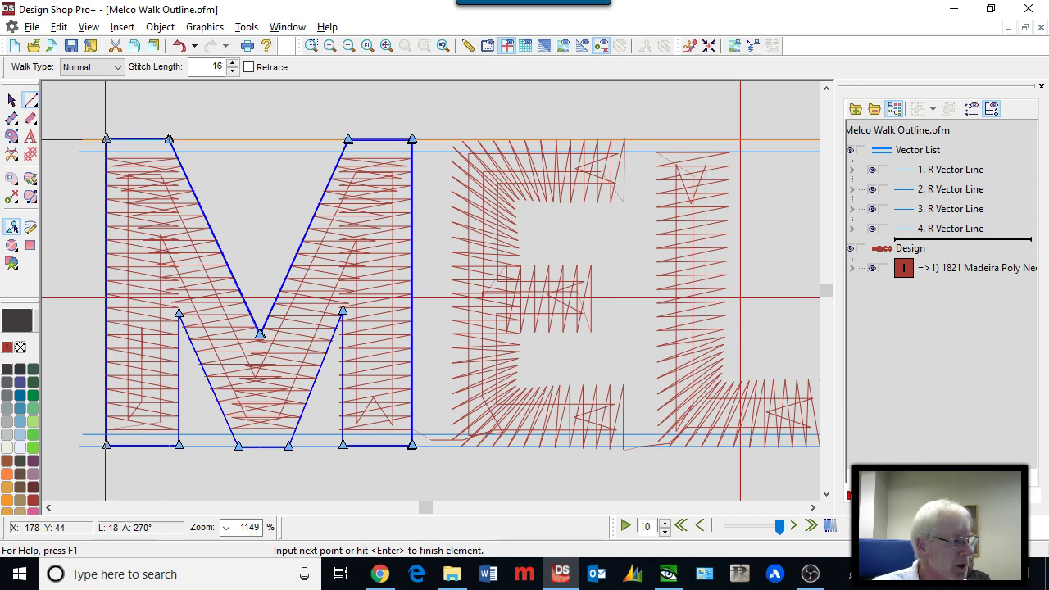
Step: Continue the second pass around the M's left leg and the V's foot, ending at the lower inner corner of the right leg
left_click(106, 446)
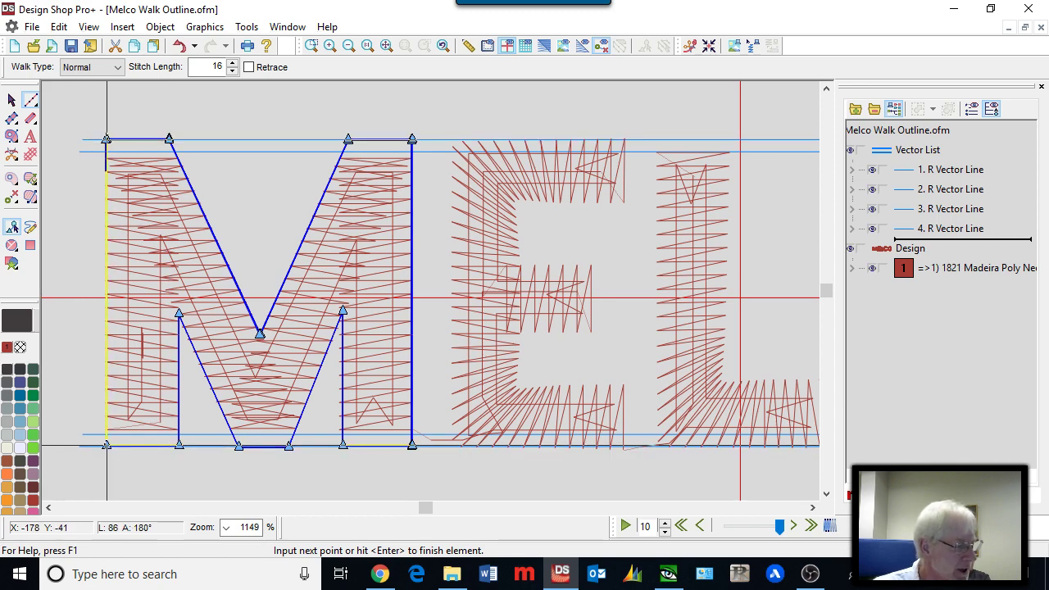
left_click(180, 447)
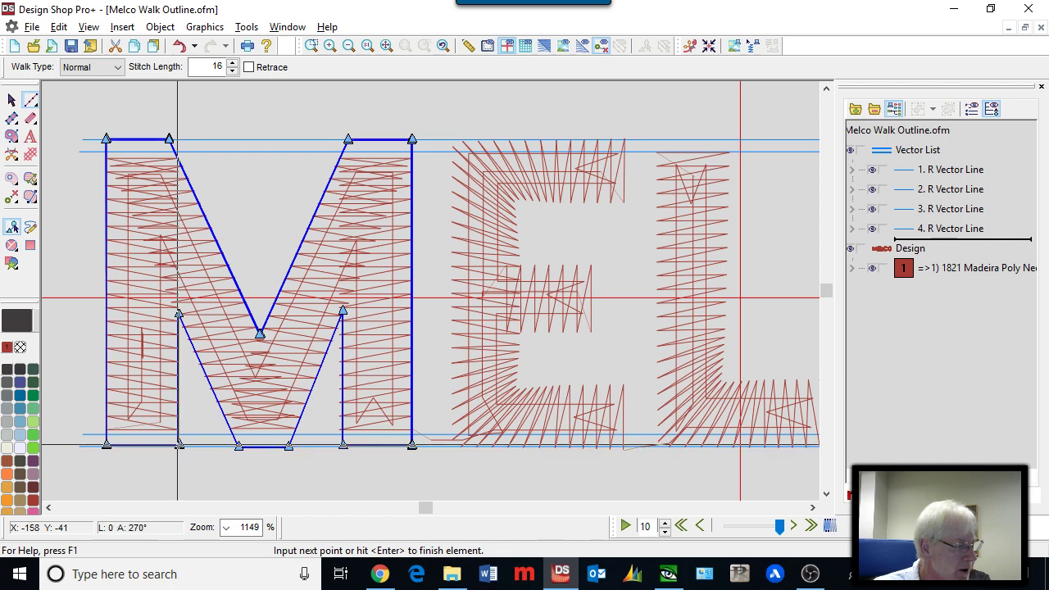
left_click(179, 314)
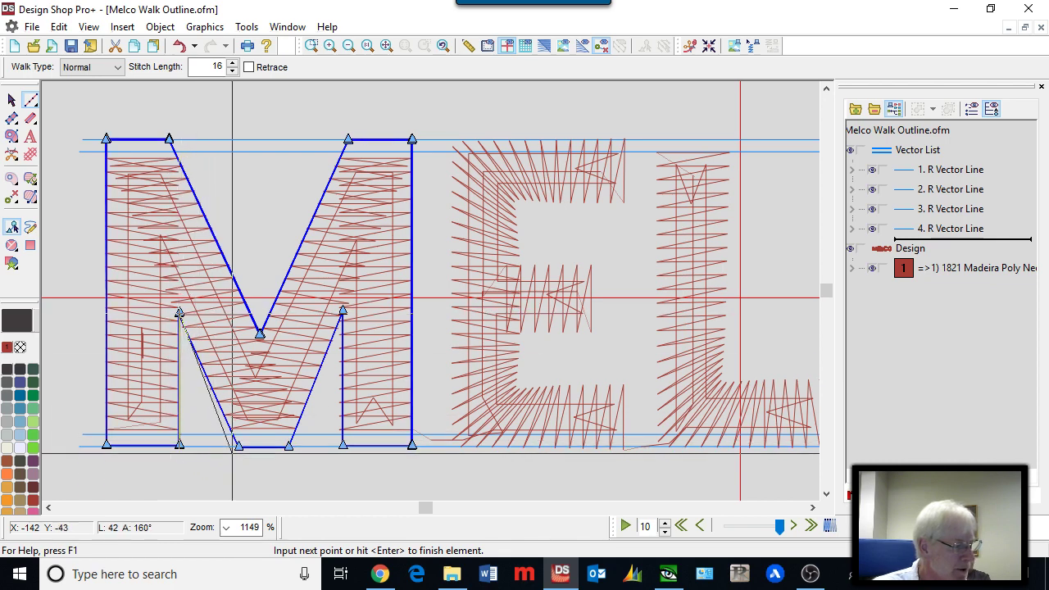
left_click(238, 447)
left_click(290, 447)
left_click(343, 312)
left_click(343, 447)
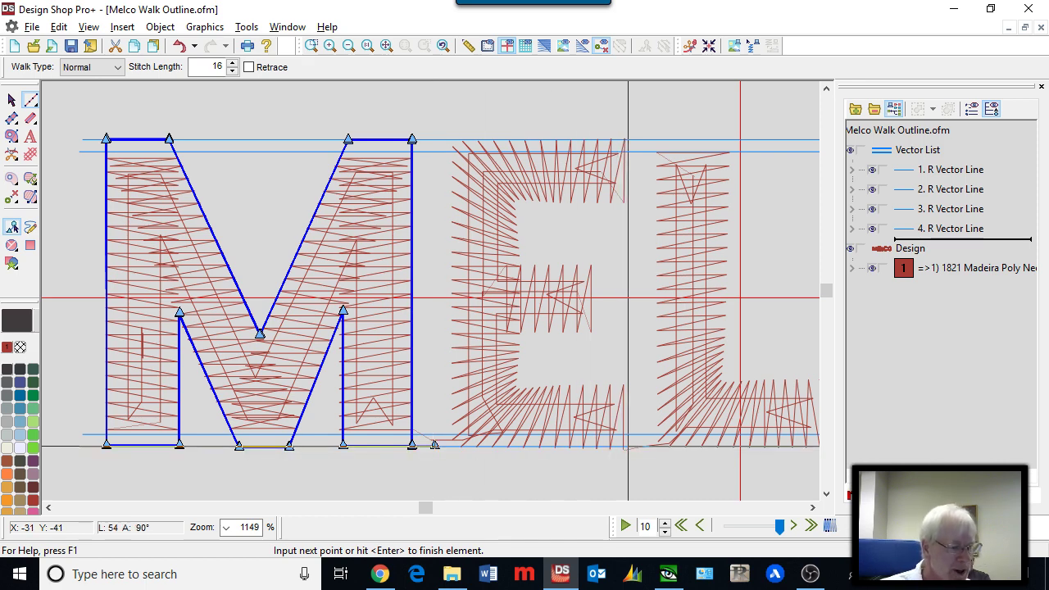
Step: Carry the walk outline along the outer bottom guide line to the E, around its lower arm and out around the end of its middle arm
left_click(637, 446)
left_click(637, 384)
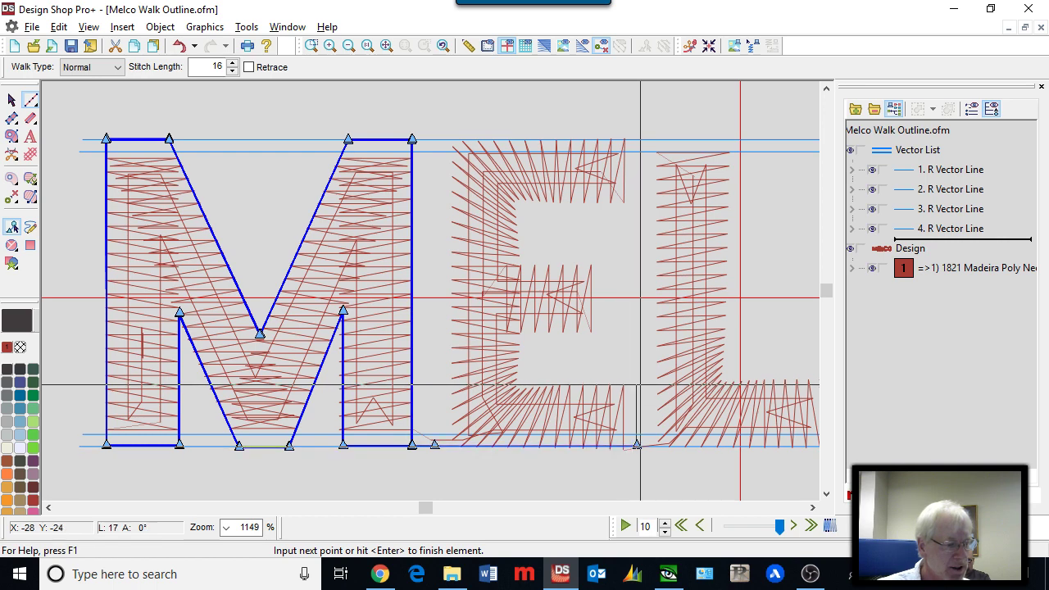
left_click(518, 384)
left_click(518, 327)
left_click(604, 326)
left_click(605, 265)
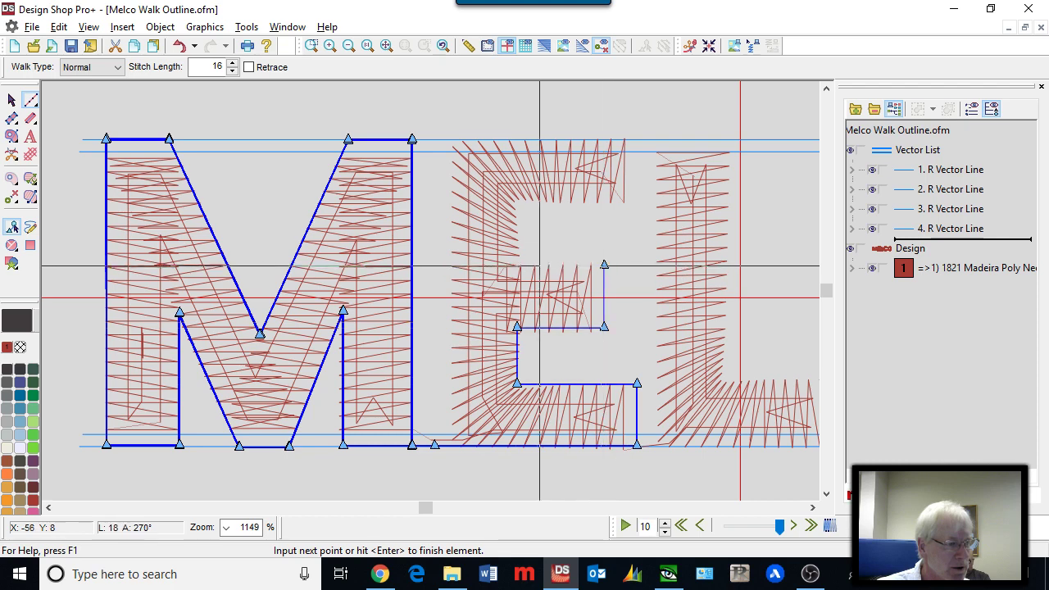
Step: Continue the outline back along the E's middle arm, around its upper arm and down its spine to the lower-left corner
left_click(518, 265)
left_click(518, 199)
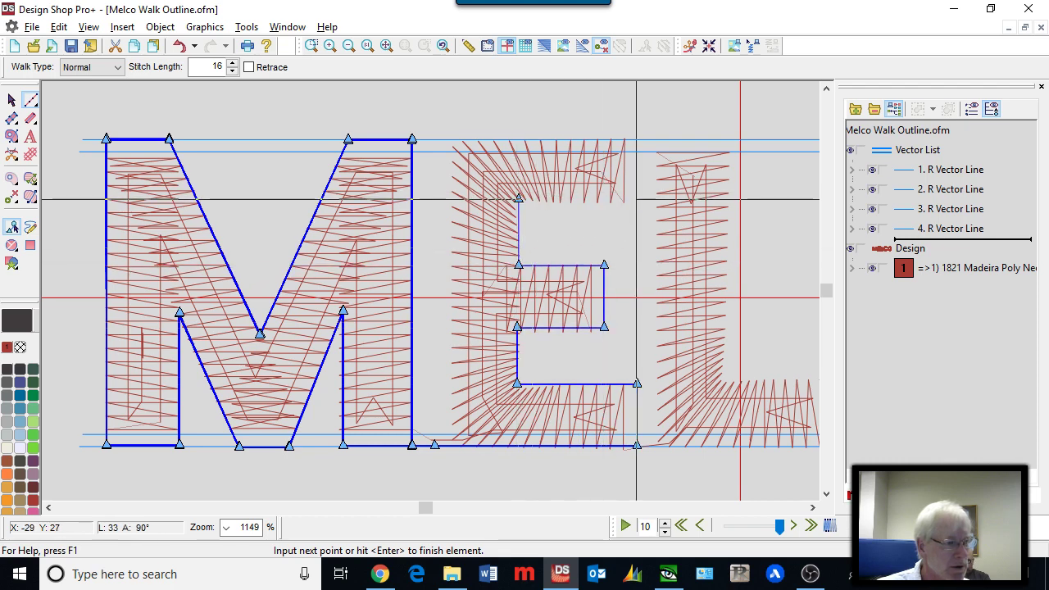
left_click(638, 198)
left_click(638, 139)
left_click(454, 140)
left_click(454, 445)
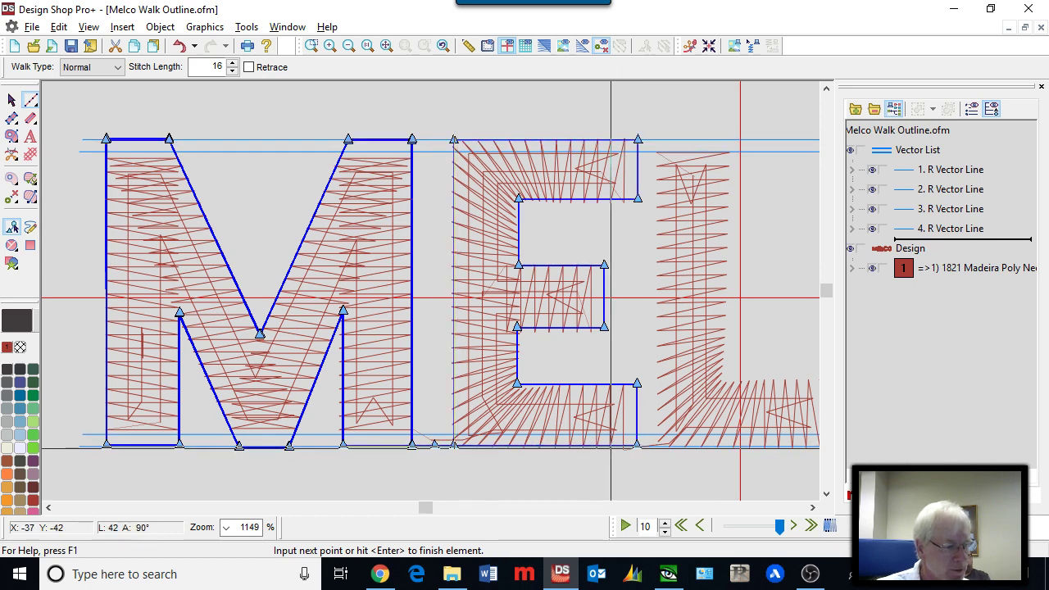
Step: Run a second pass along the E's base, around its lower arm and around its middle arm
left_click(637, 445)
left_click(639, 383)
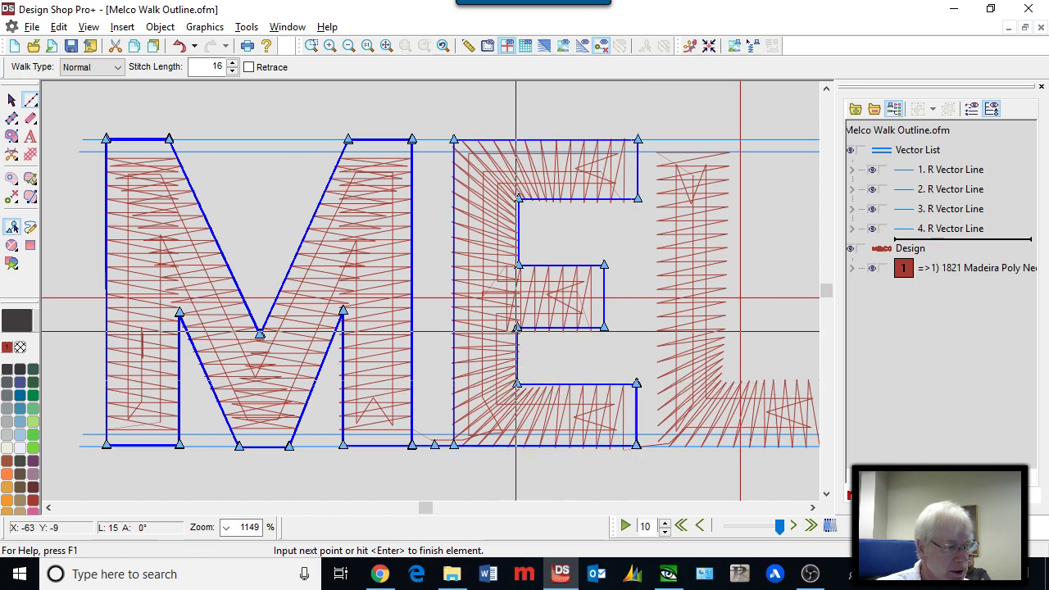
left_click(517, 326)
left_click(604, 326)
left_click(604, 264)
left_click(519, 265)
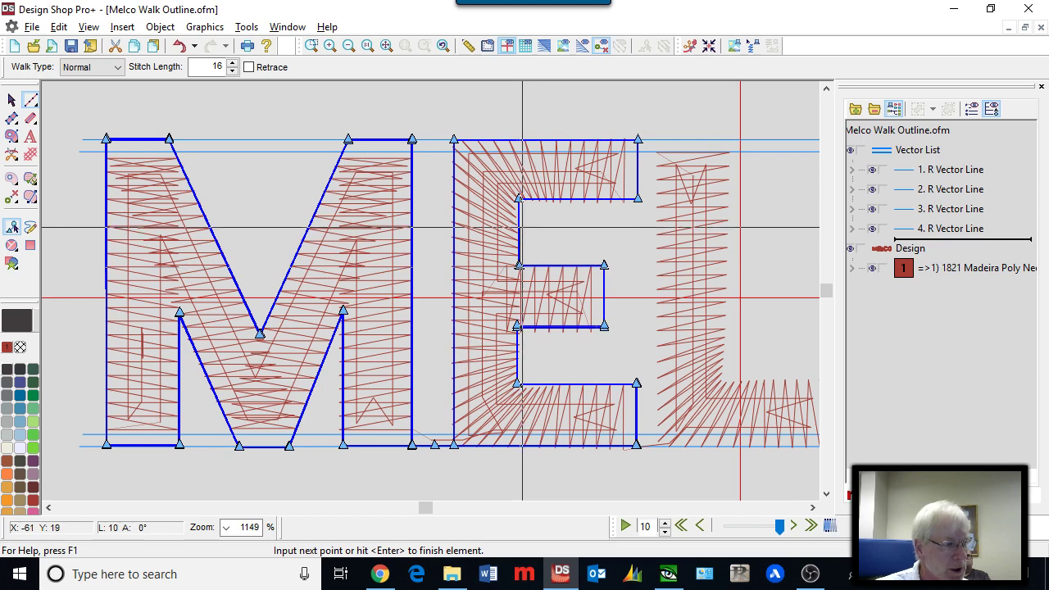
Step: Complete the second pass around the E's upper arm, down its spine and along its base to the lower-right corner, and finish the walk element
left_click(519, 198)
left_click(638, 197)
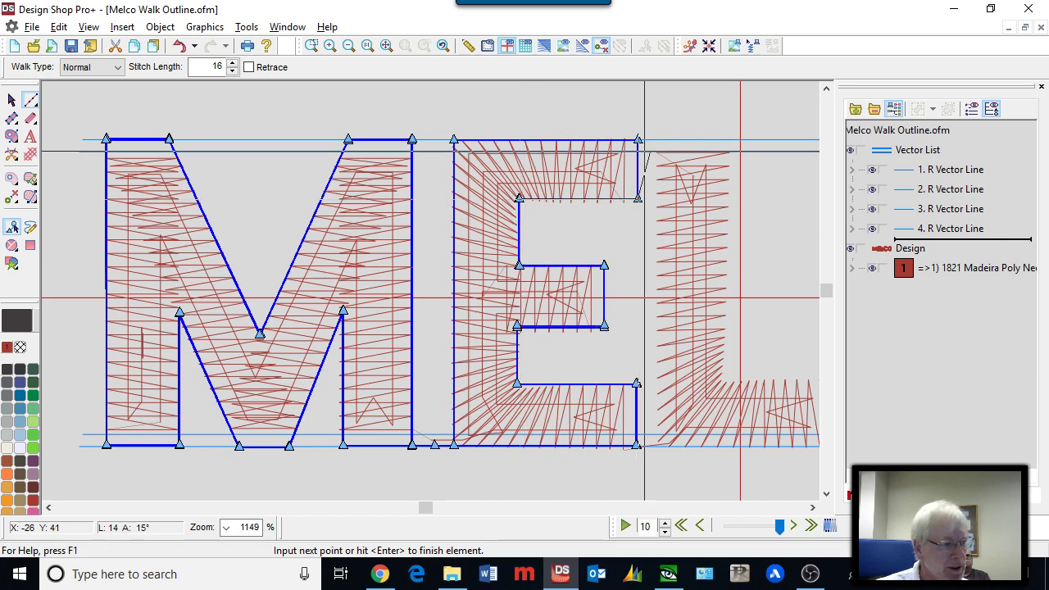
left_click(638, 140)
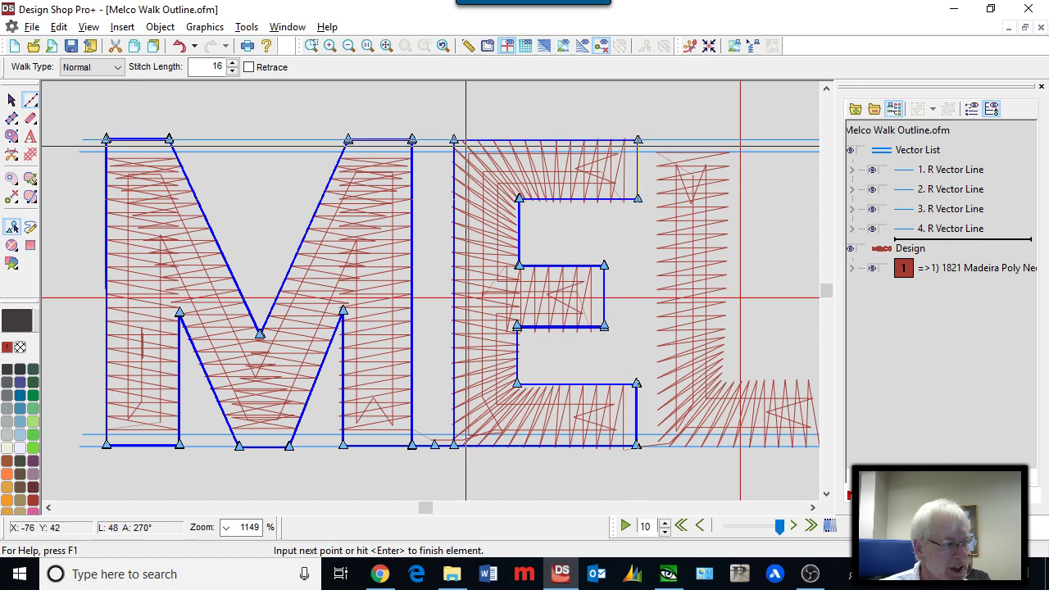
scroll(453, 465, "down", 1)
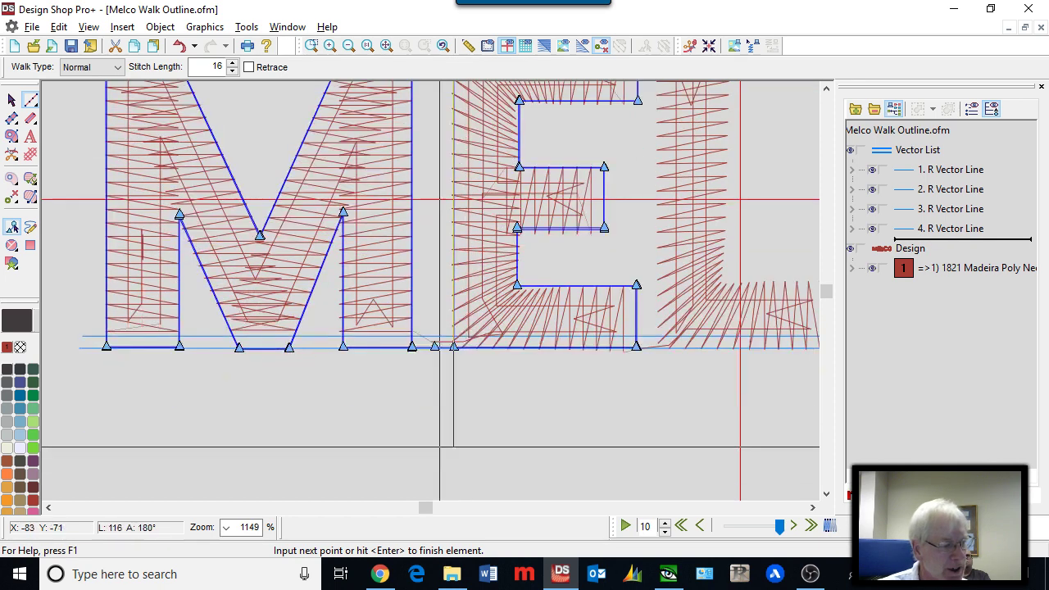
left_click(454, 348)
left_click(638, 348)
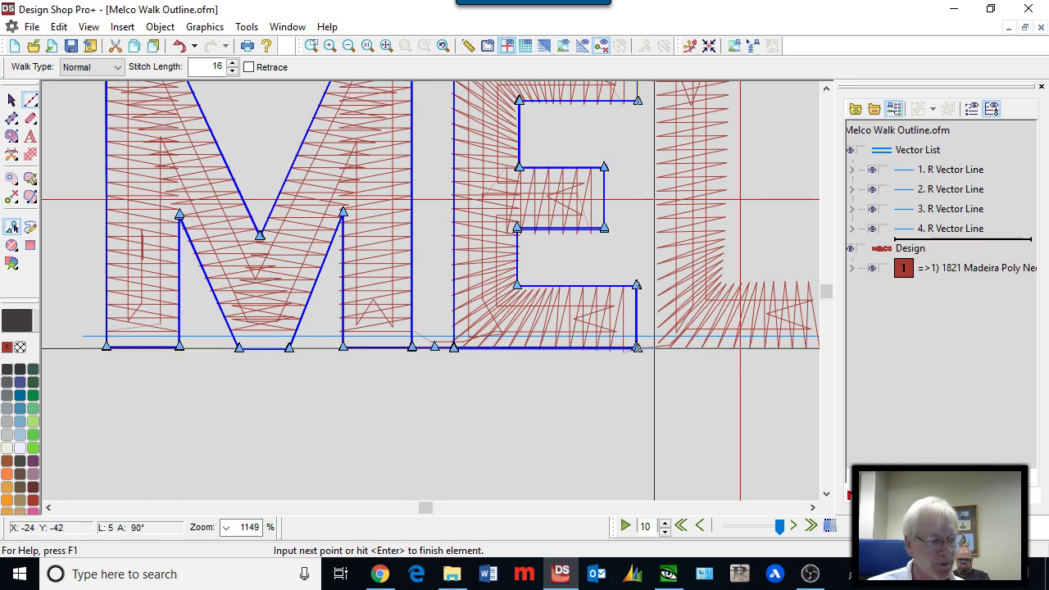
key("Return")
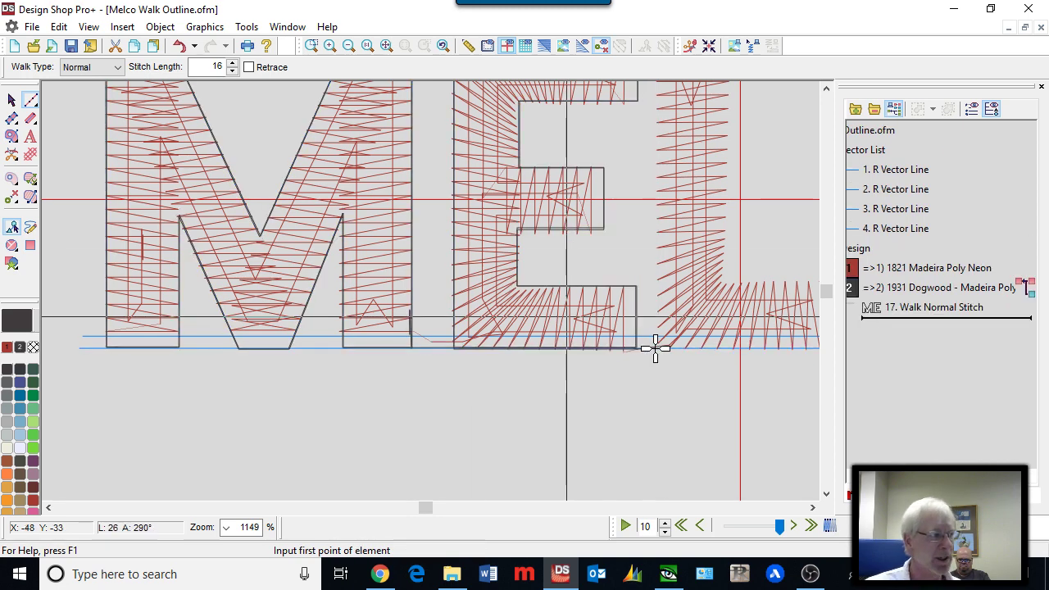
Step: Open Melco Walk Outline Completed.ofm, show its stitches in 3D view and select the walk outline inside the O
left_click(32, 27)
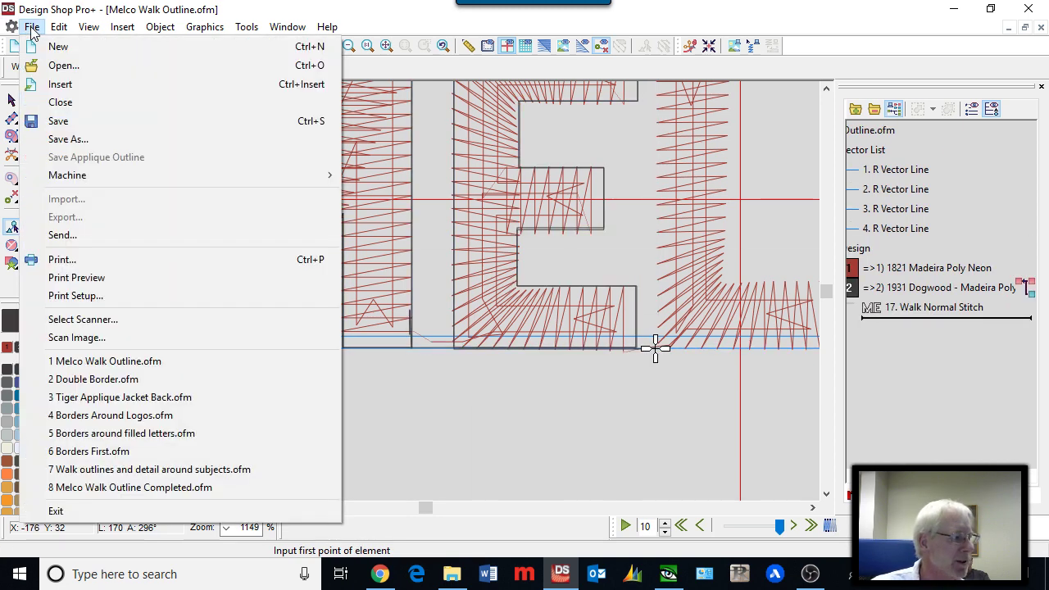
left_click(63, 66)
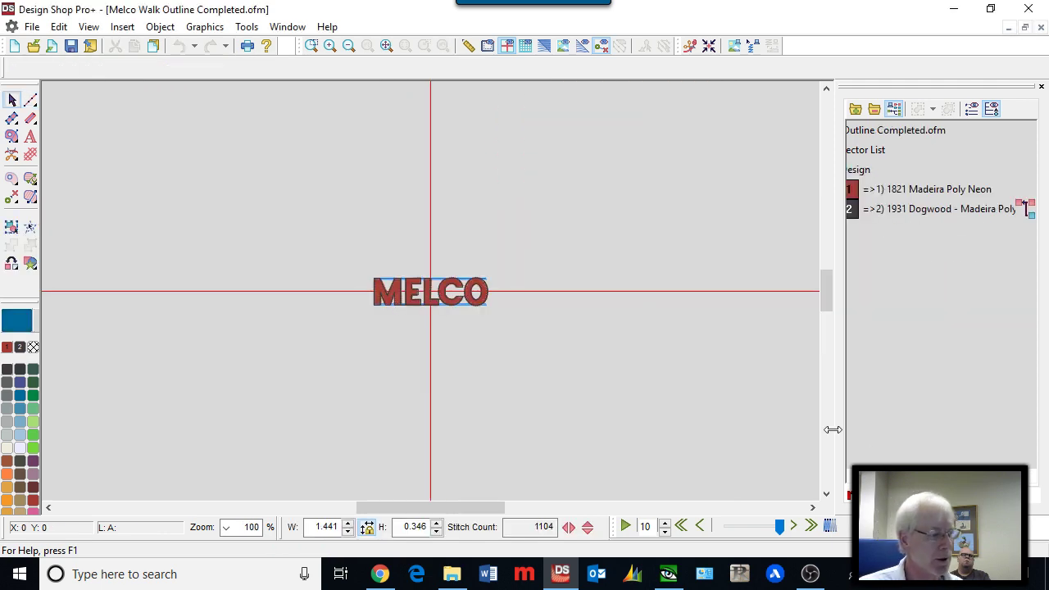
scroll(303, 418, "down", 1)
scroll(381, 322, "up", 2)
scroll(380, 322, "up", 1)
scroll(485, 205, "up", 1)
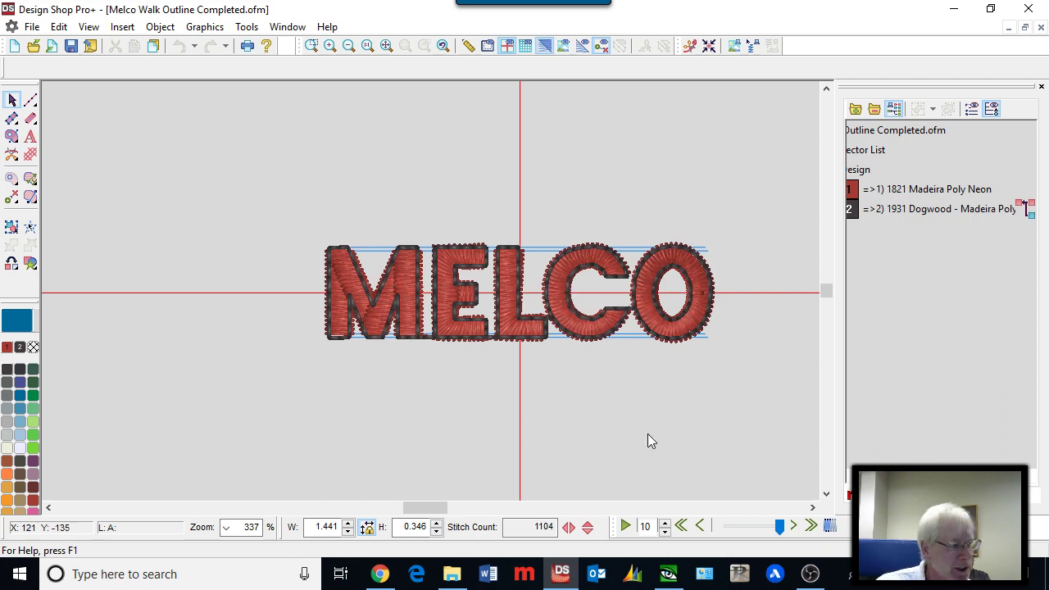
scroll(471, 298, "up", 1)
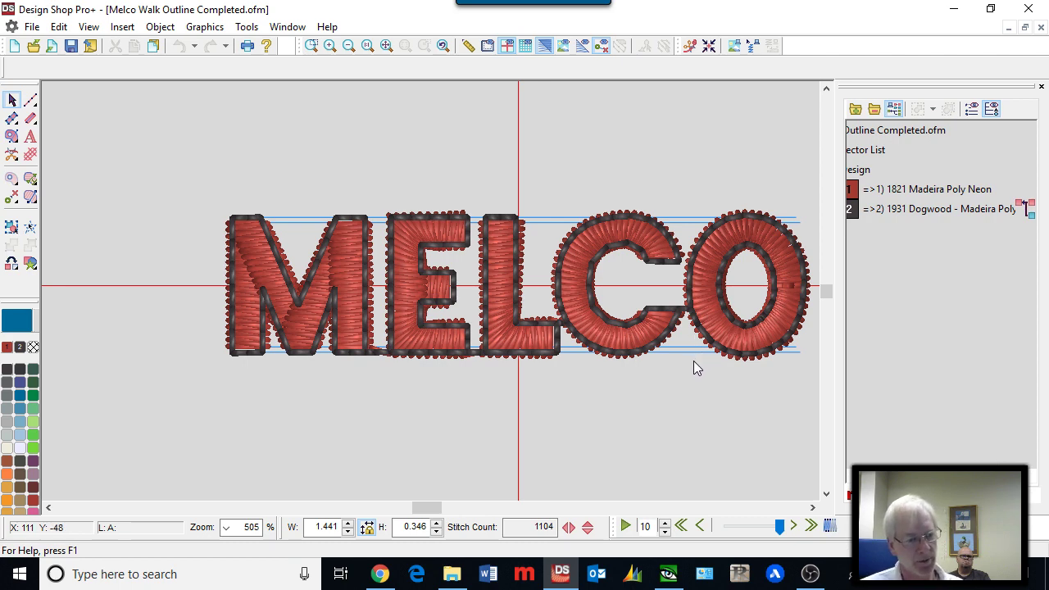
left_click(745, 329)
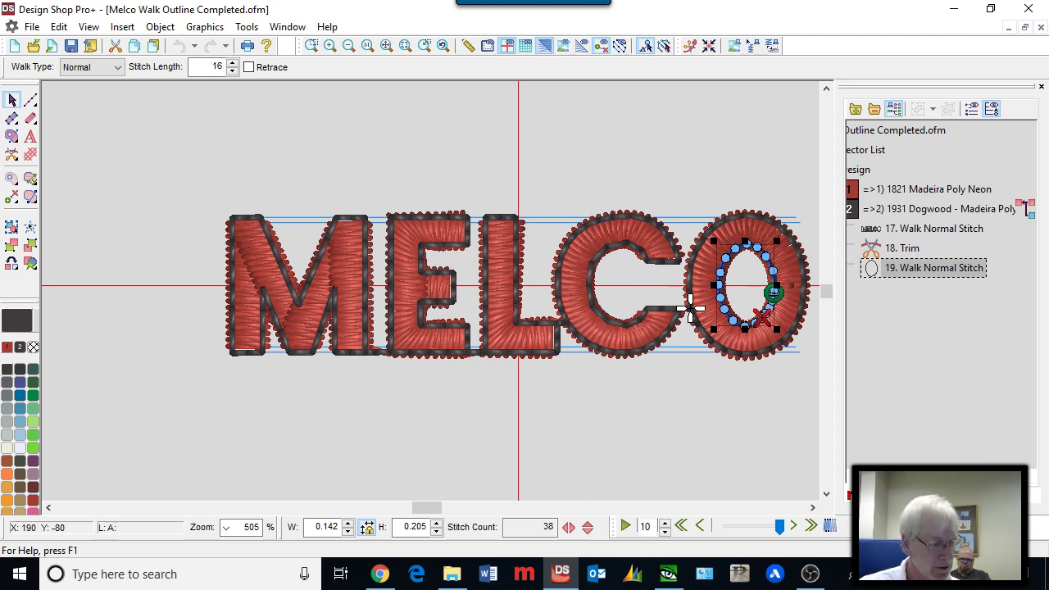
Step: Switch to ACDSee and examine the sewn samples in Melco Outlined Walk.JPG and walkproblem.jpg, enlarging the MELCO photo
left_click(671, 574)
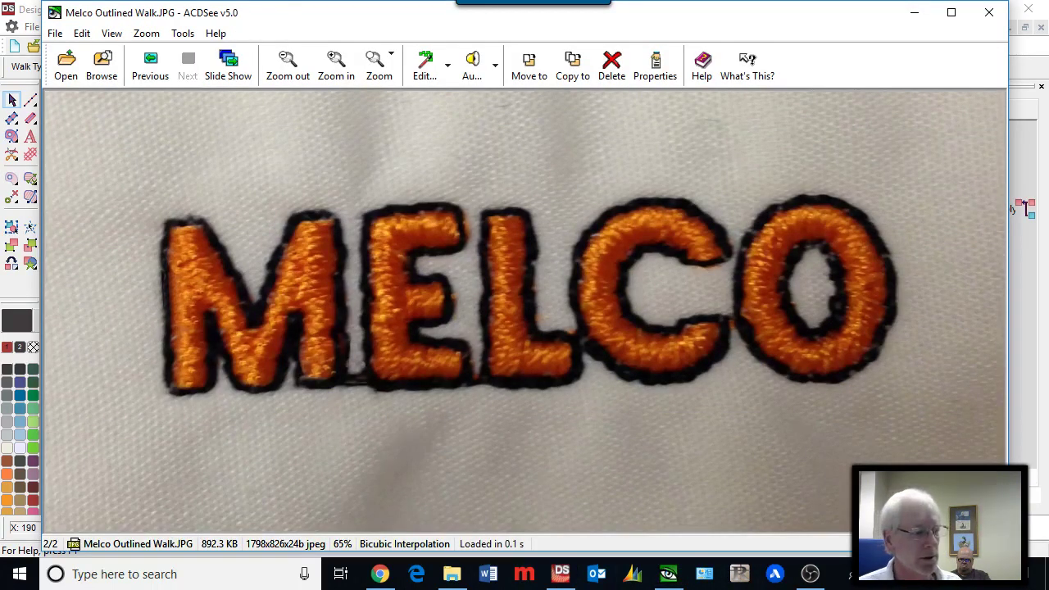
key("super+Down")
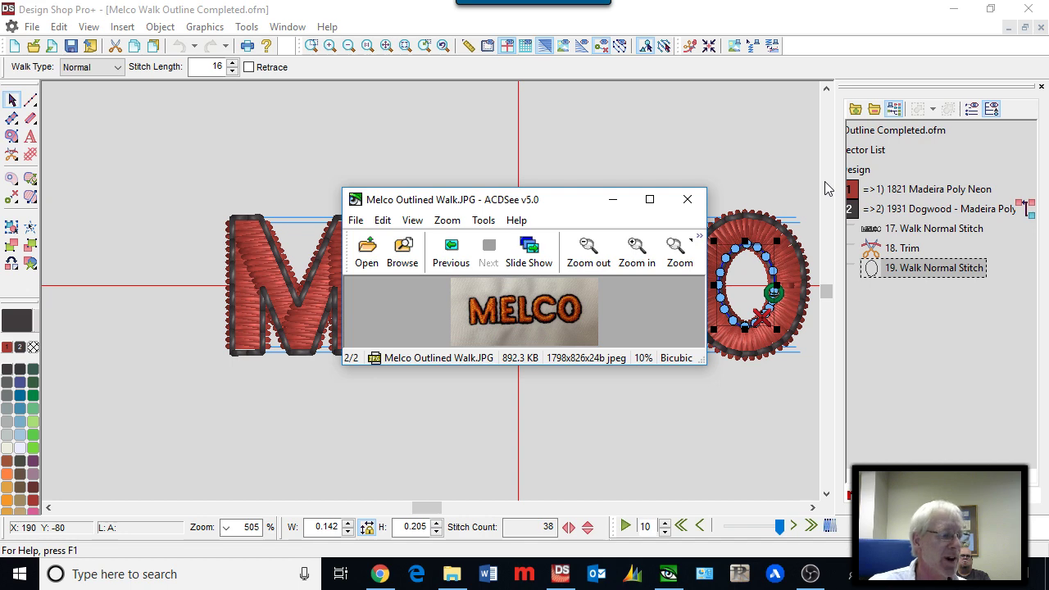
key("KP_Add")
key("KP_Add")
key("KP_Add")
key("KP_Add")
key("KP_Add")
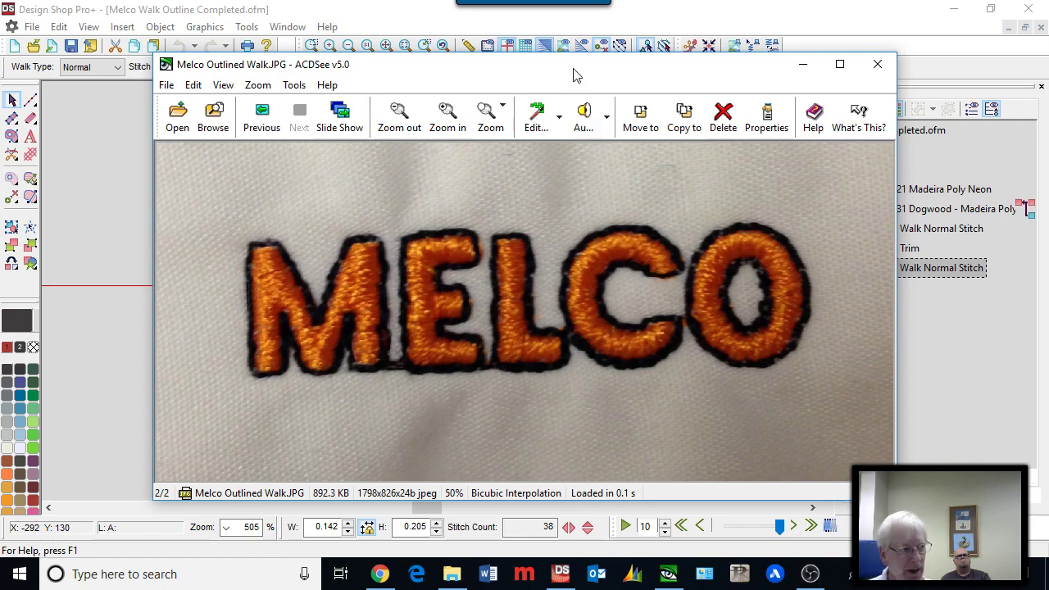
double_click(576, 255)
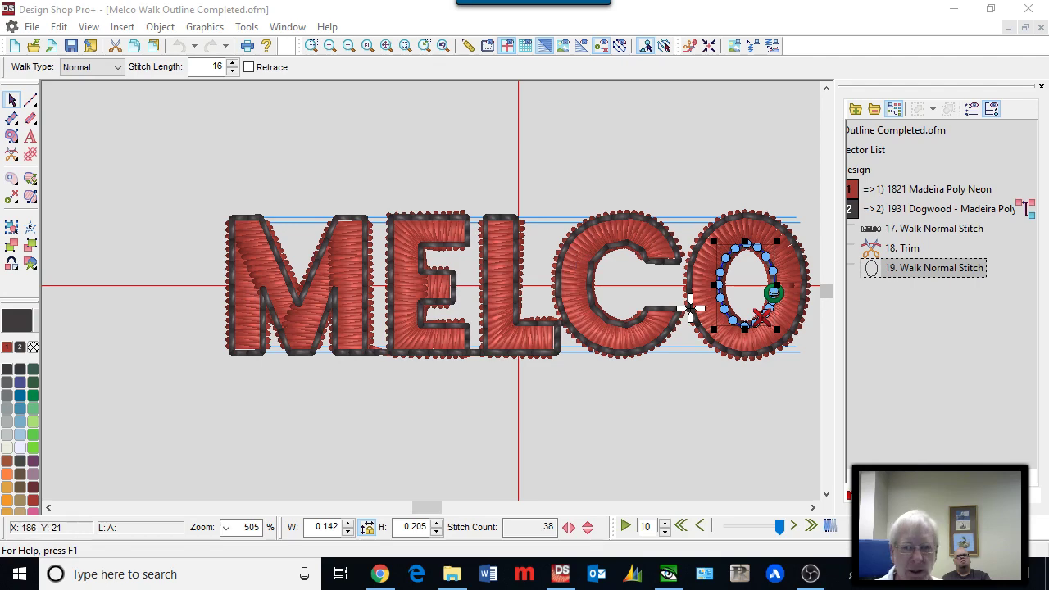
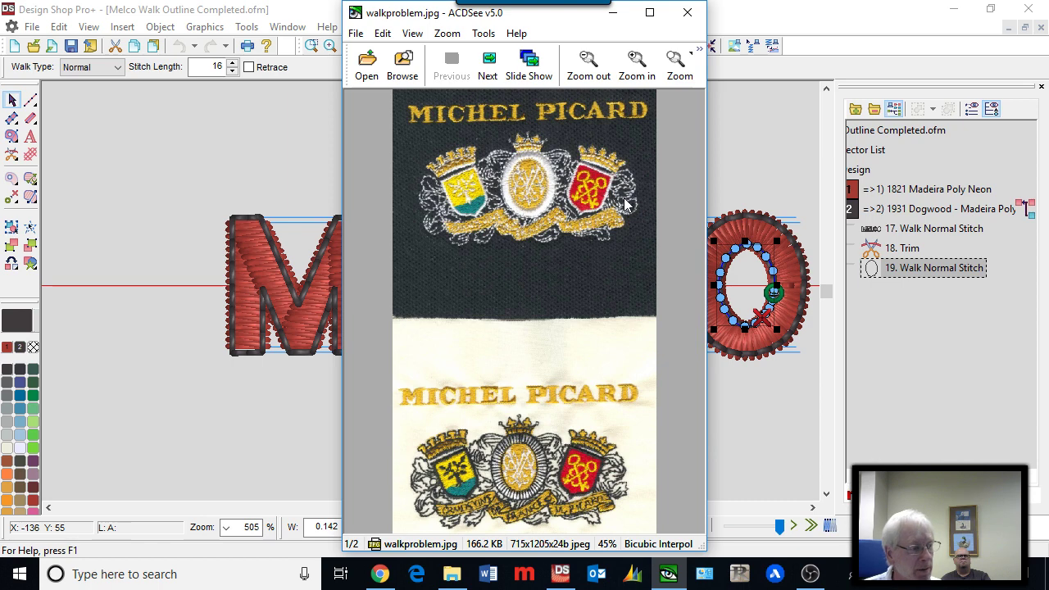
key("Escape")
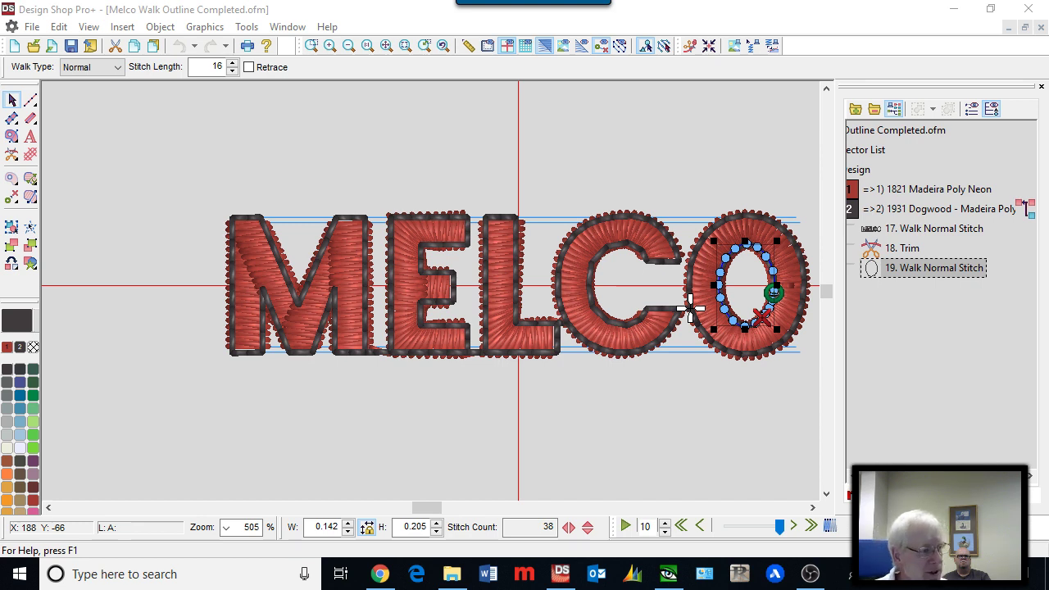
Step: Deselect the O's inner outline, turn off the 3D view and select the 1821 Madeira Poly Neon colour block
scroll(434, 303, "up", 3)
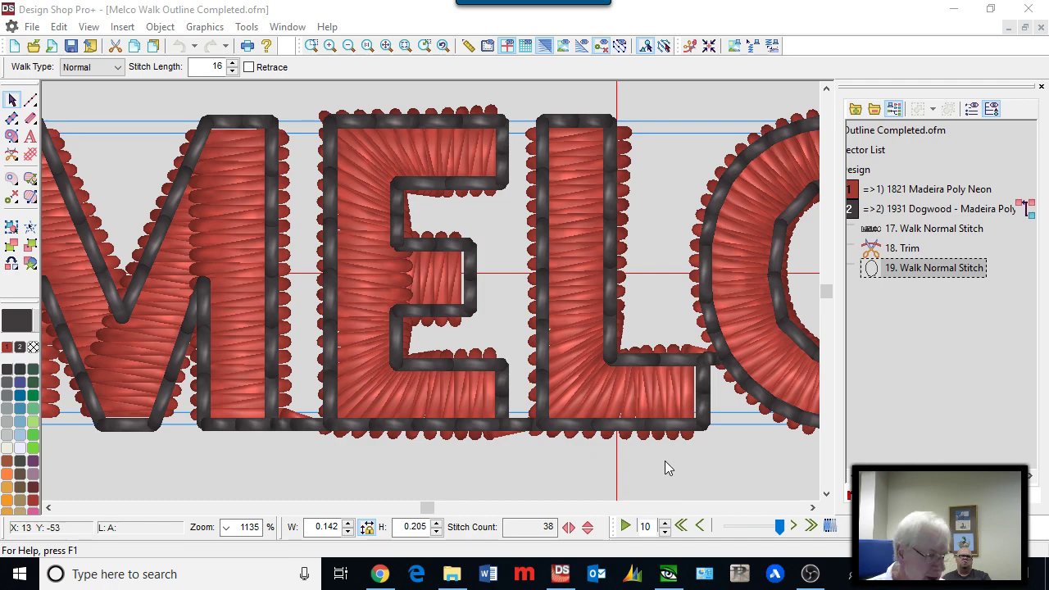
scroll(666, 465, "down", 2)
scroll(682, 466, "down", 1)
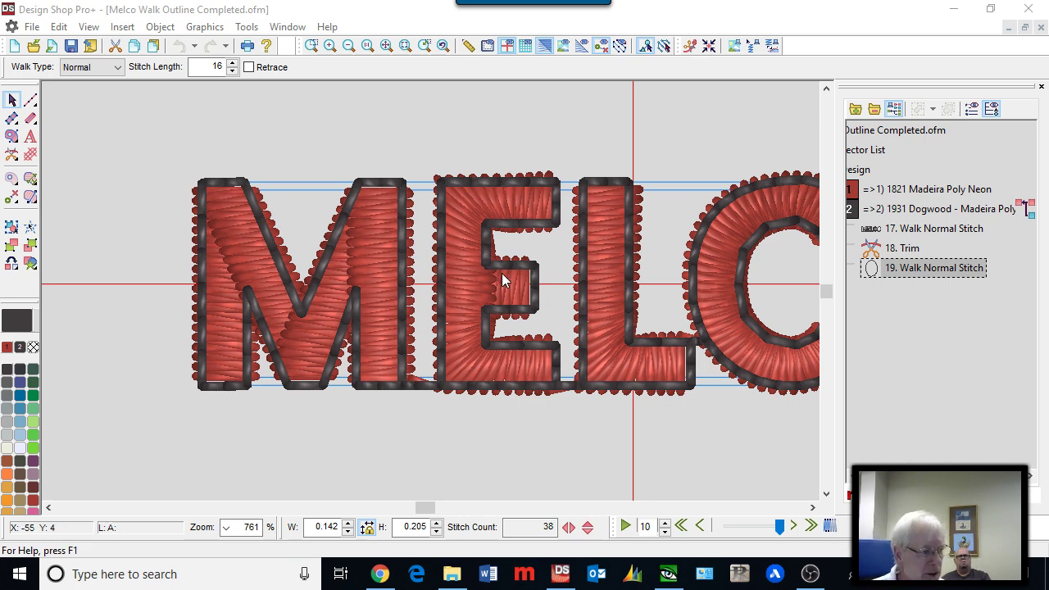
left_click(513, 451)
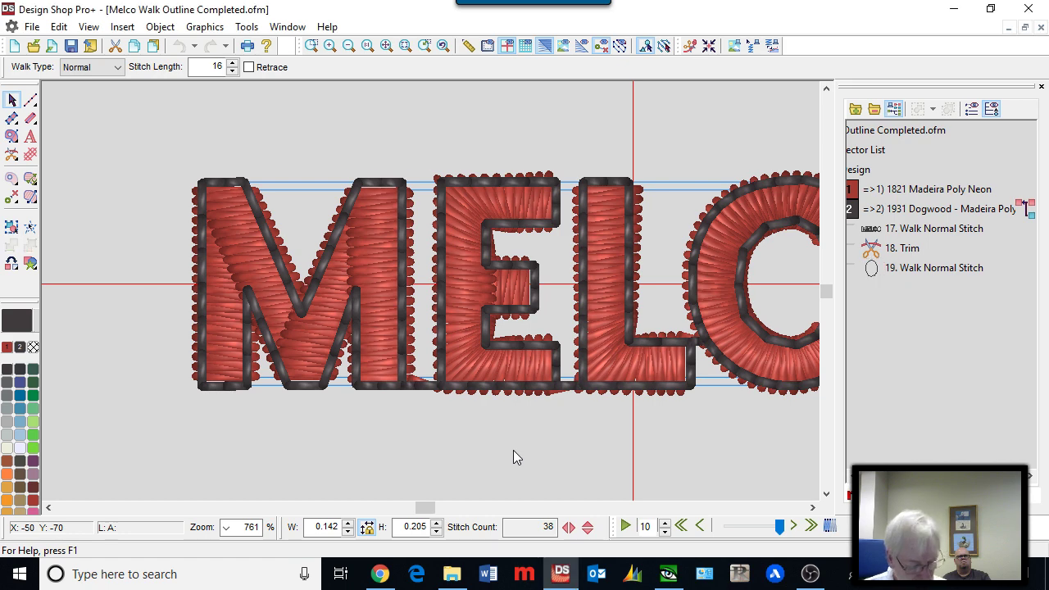
key("t")
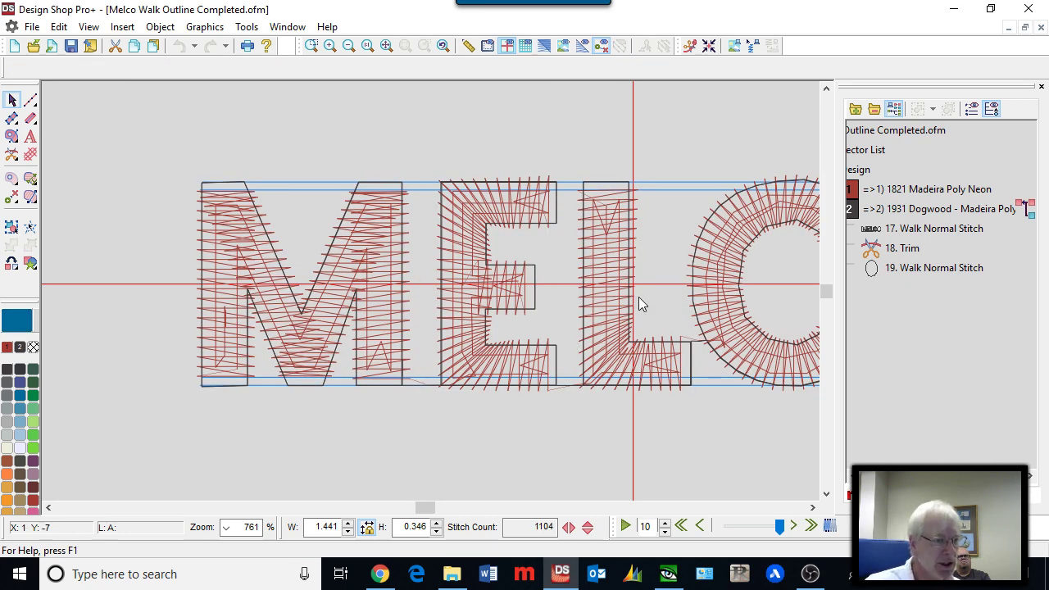
left_click(854, 191)
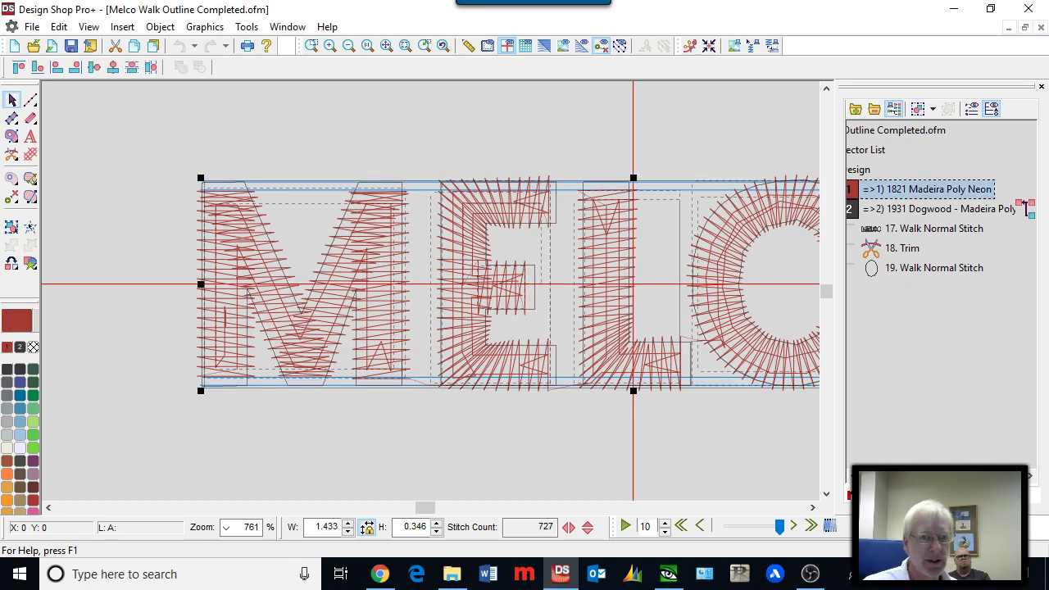
Step: Set the pull offset to 0 pt for the multi-stitch line elements in the 1821 Madeira Poly Neon colour block, then deselect it
double_click(854, 191)
left_click_drag(953, 98, 509, 115)
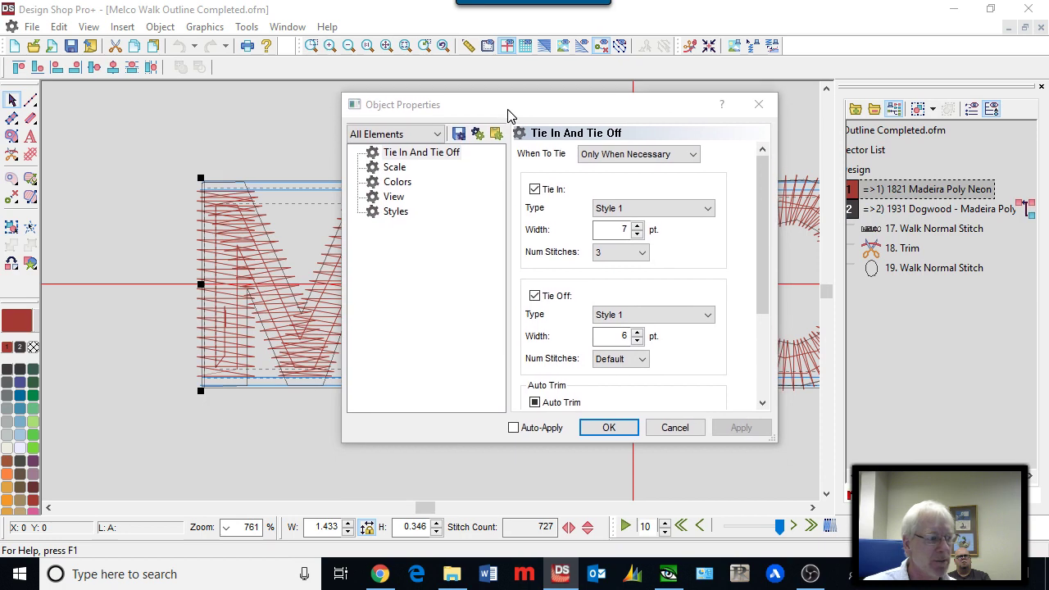
left_click(400, 134)
left_click(393, 151)
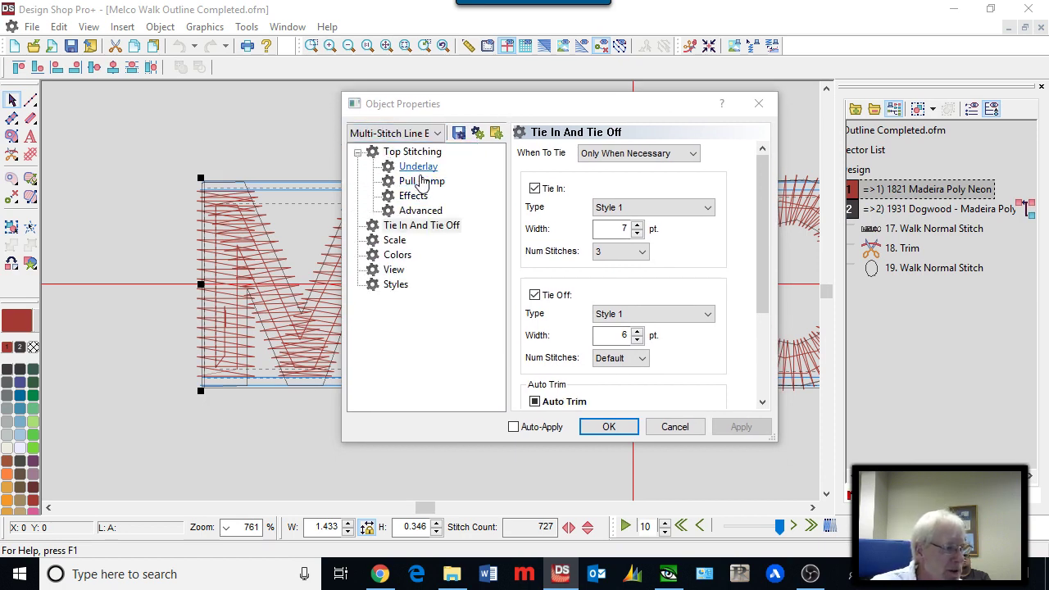
left_click(419, 181)
left_click(640, 213)
left_click(641, 213)
left_click(640, 213)
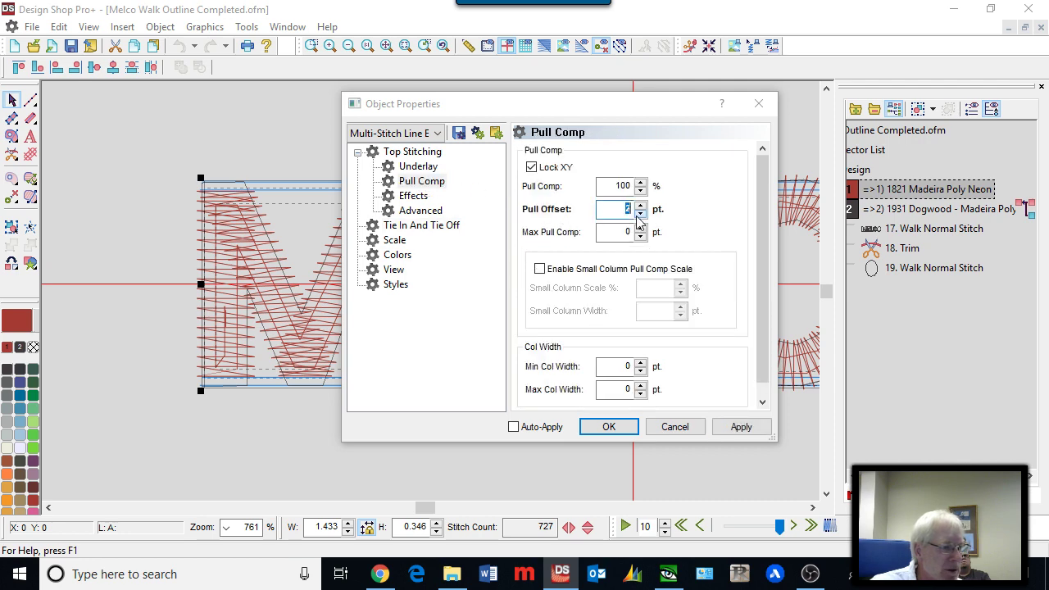
left_click(640, 214)
left_click(641, 205)
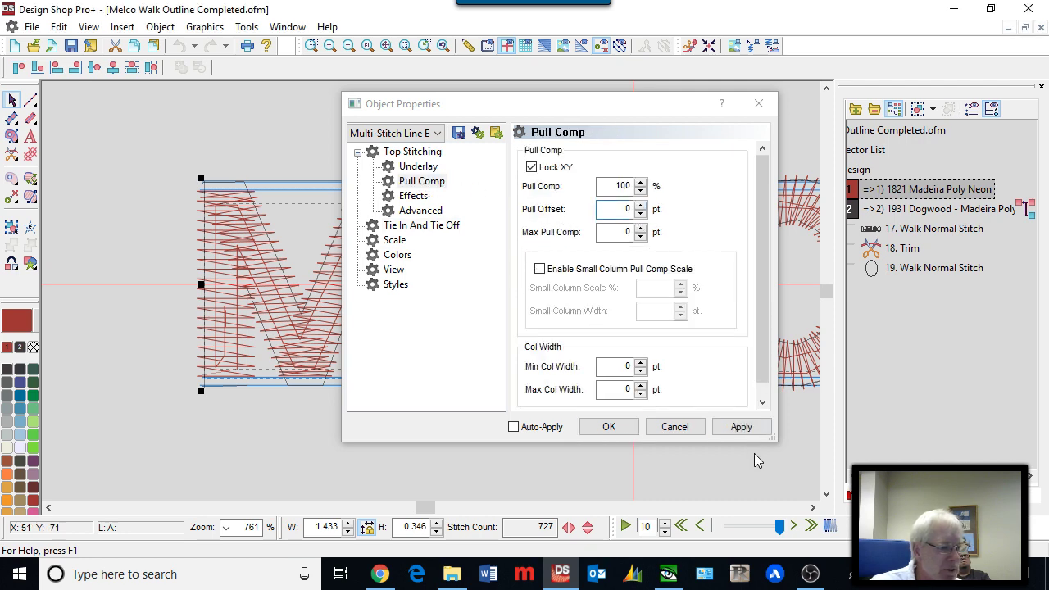
left_click(740, 427)
key("Escape")
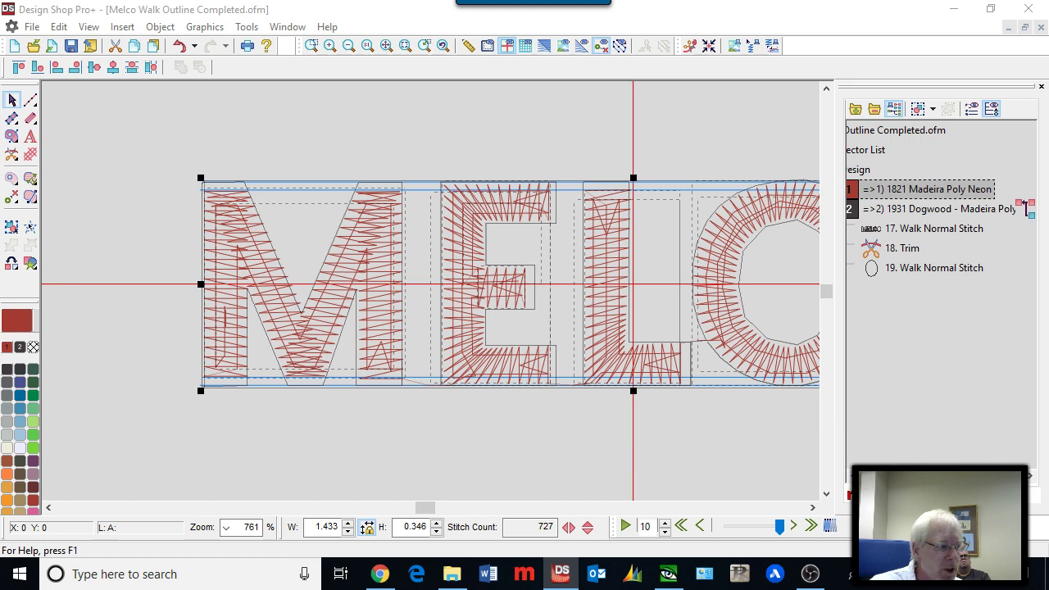
left_click(469, 443)
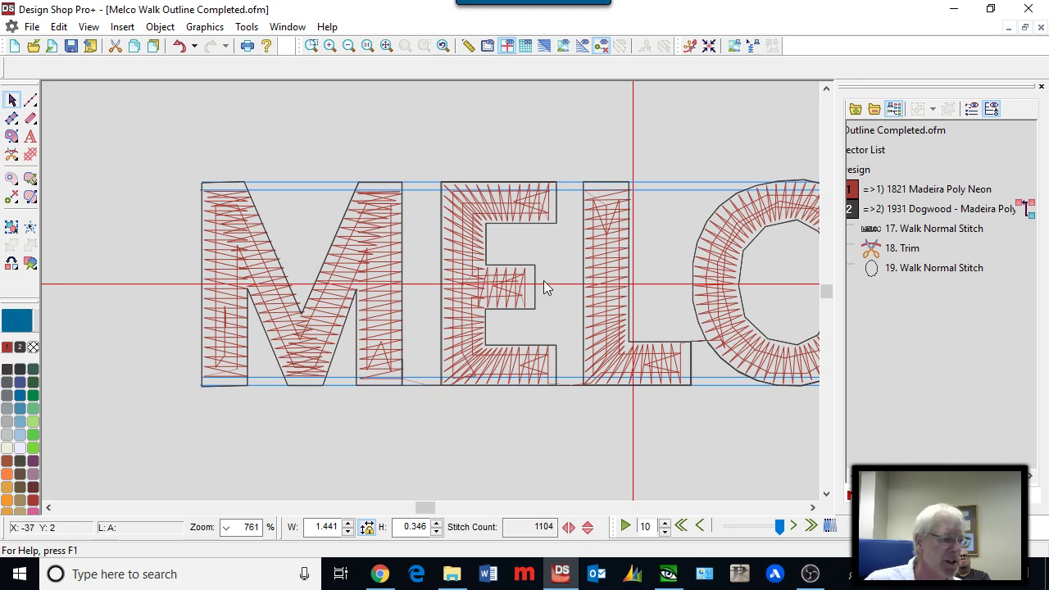
Step: Close Melco Walk Outline Completed.ofm and Melco Walk Outline.ofm without saving the changes
left_click(1041, 28)
left_click(572, 320)
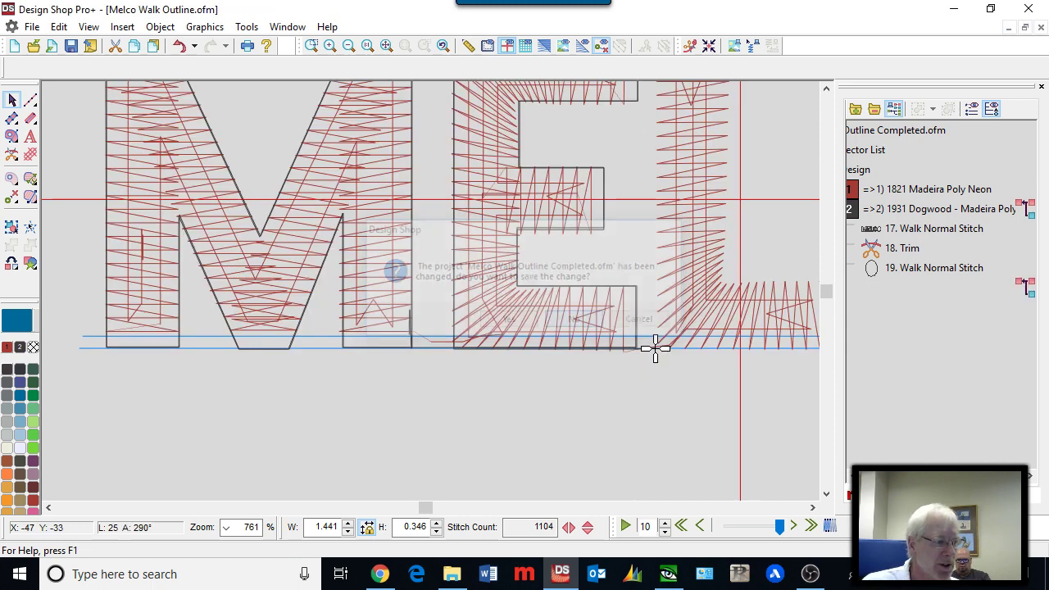
left_click(1041, 28)
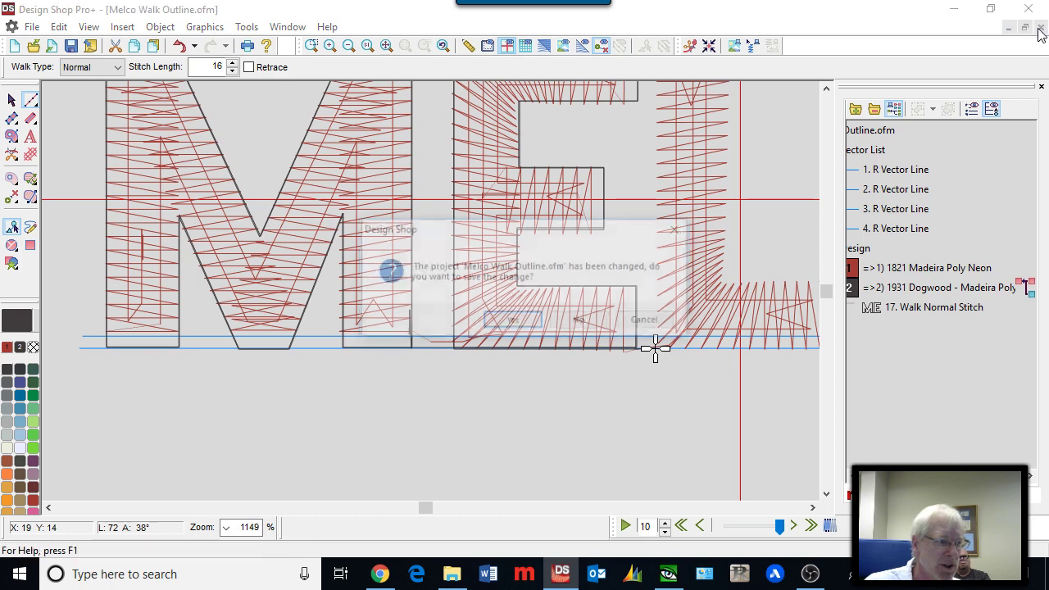
left_click(573, 320)
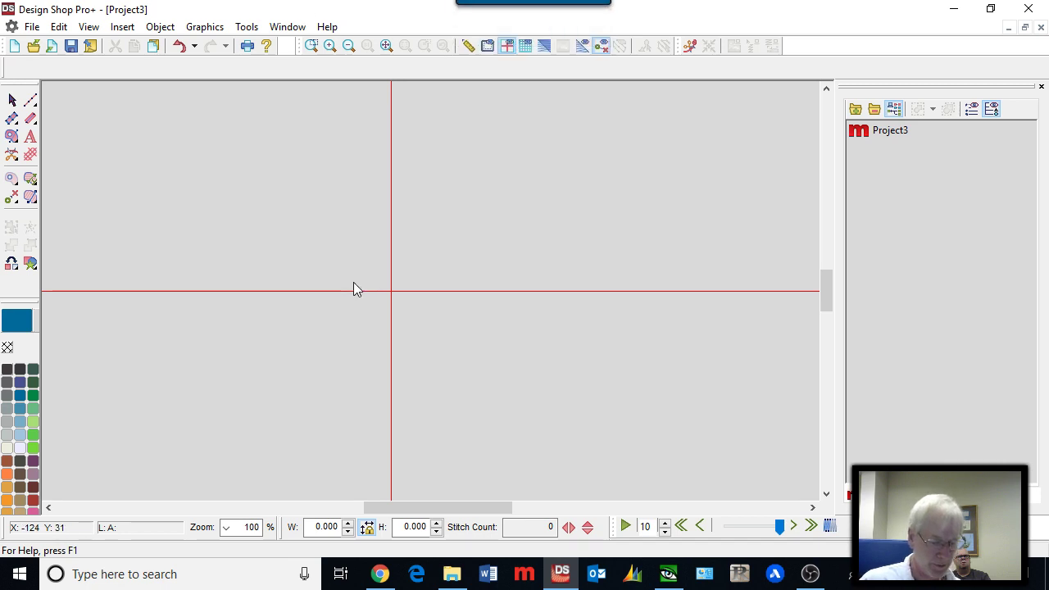
Step: Open Walk outlines and detail around subjects.ofm and examine the frontiersman figure's outline stitching up close
left_click(33, 46)
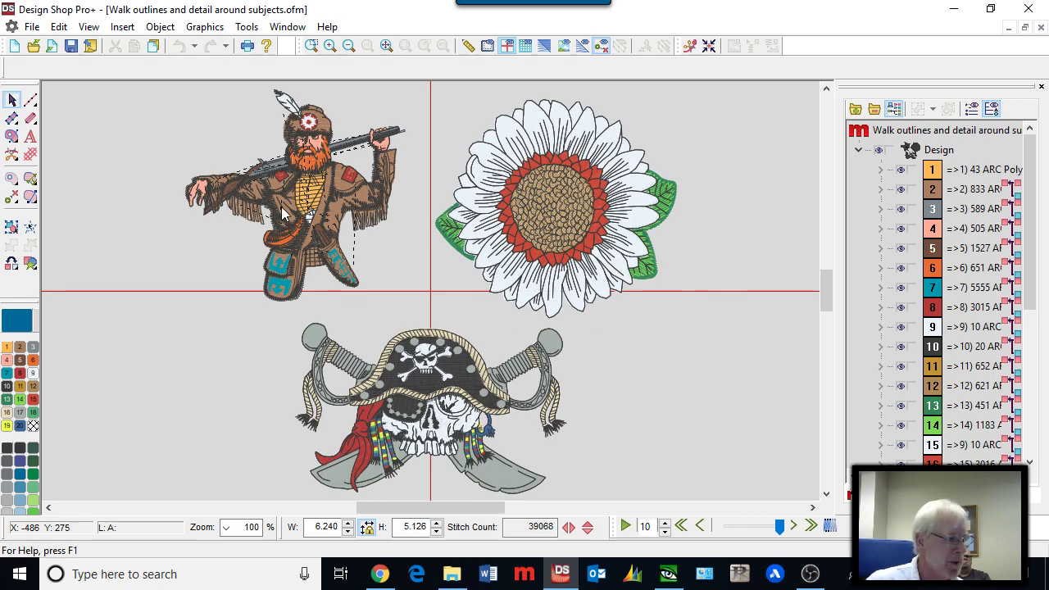
scroll(273, 175, "up", 1)
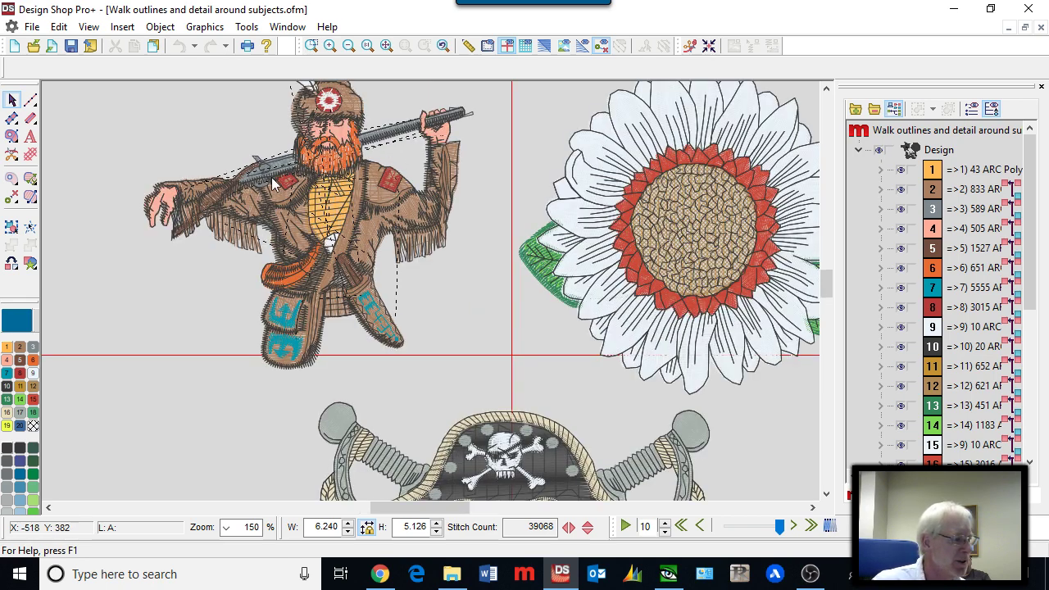
scroll(272, 177, "up", 3)
scroll(271, 177, "left", 3)
scroll(271, 180, "down", 1)
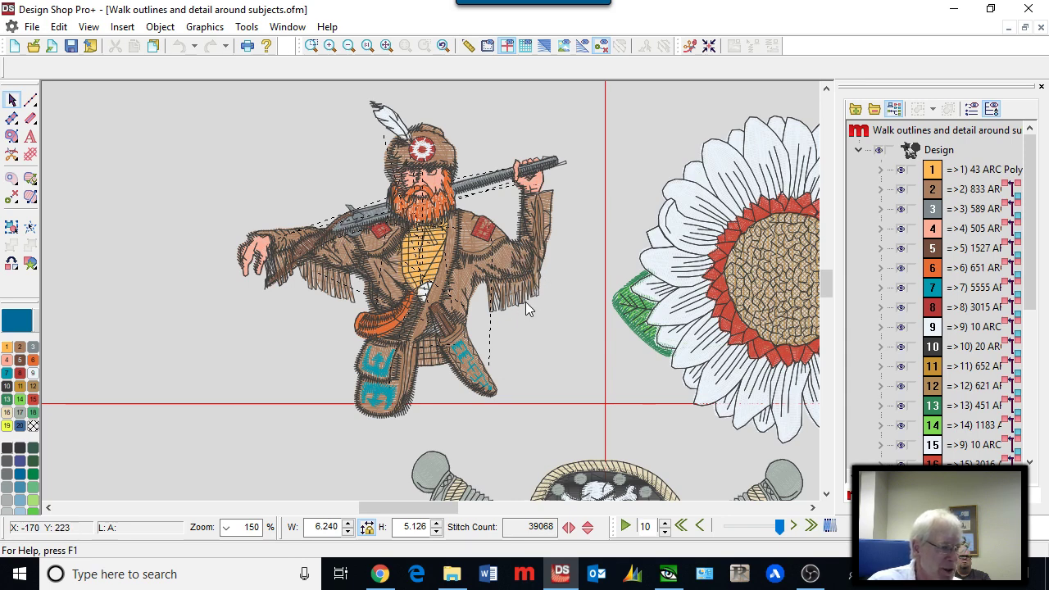
left_click(496, 305)
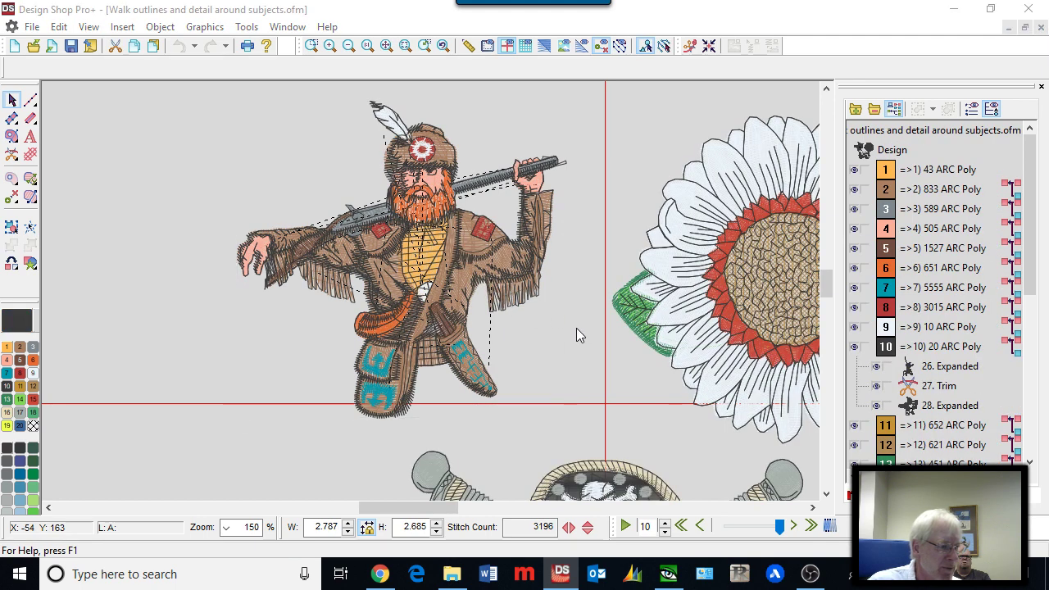
left_click(576, 328)
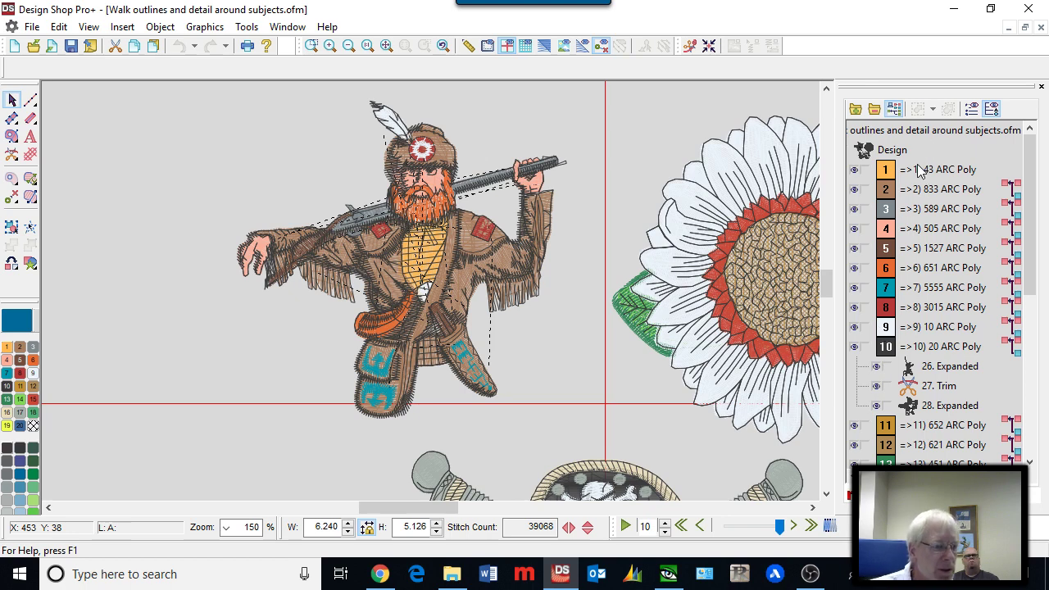
Step: Select colour block 10, the frontiersman's black outline, and hide all other parts of the design
left_click(891, 172)
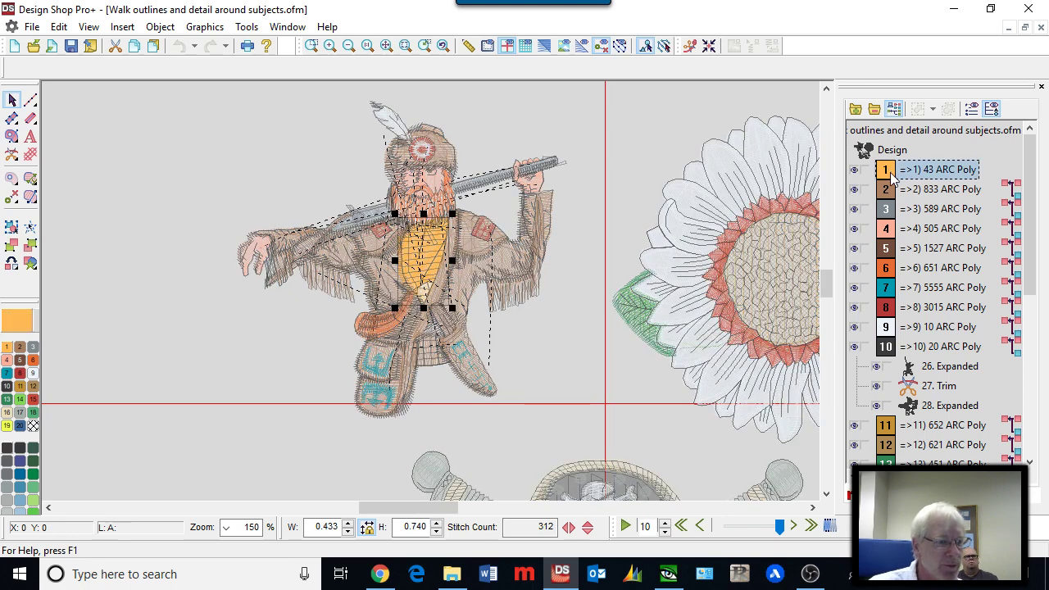
left_click(887, 351)
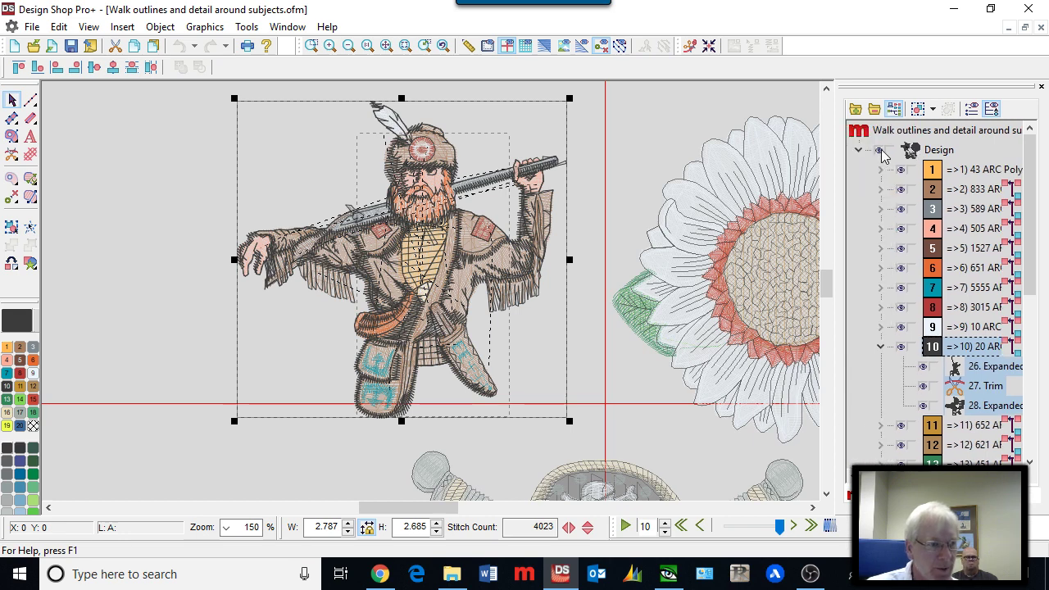
left_click(880, 152)
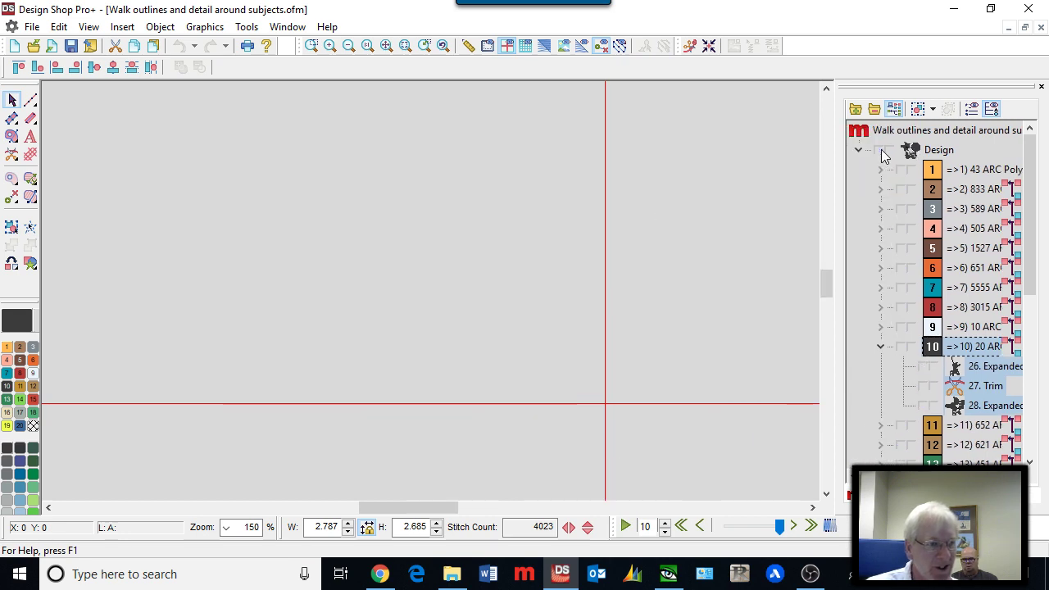
left_click(901, 347)
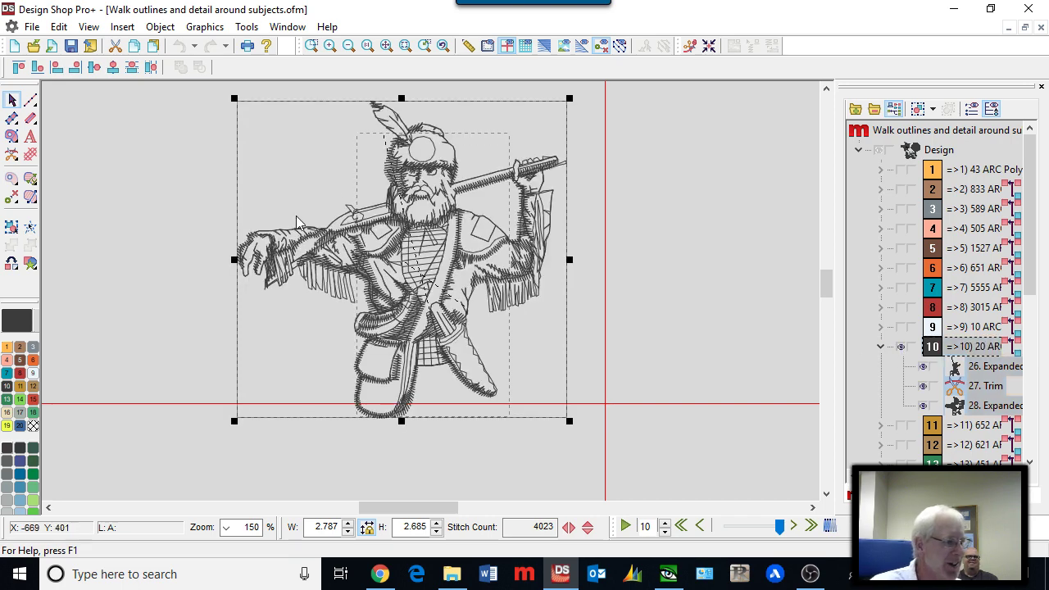
Step: Play the slow redraw of the frontiersman's black outline and make the whole design visible again
scroll(348, 205, "up", 1)
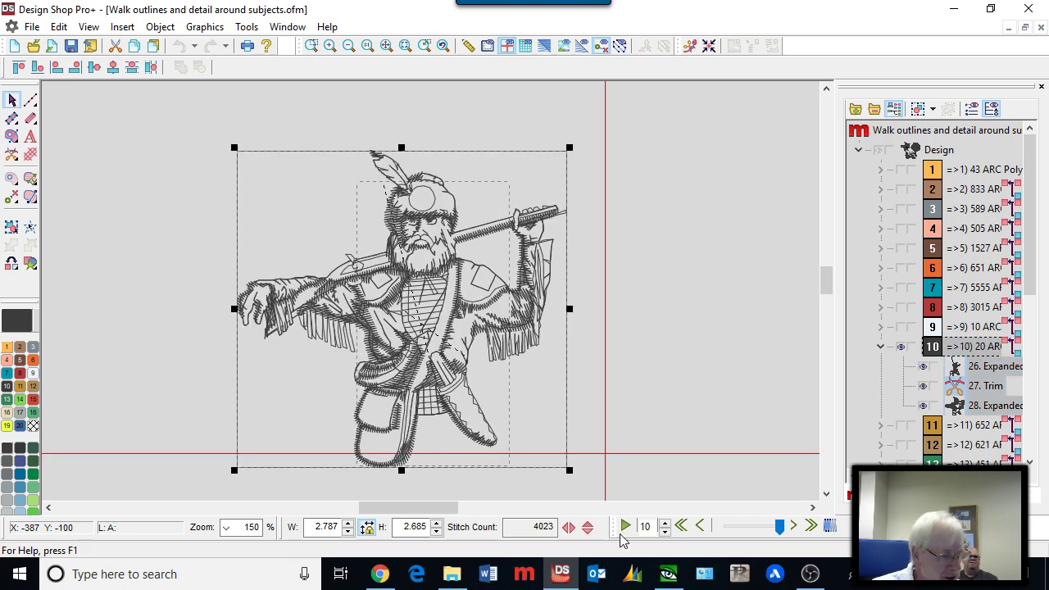
left_click(625, 527)
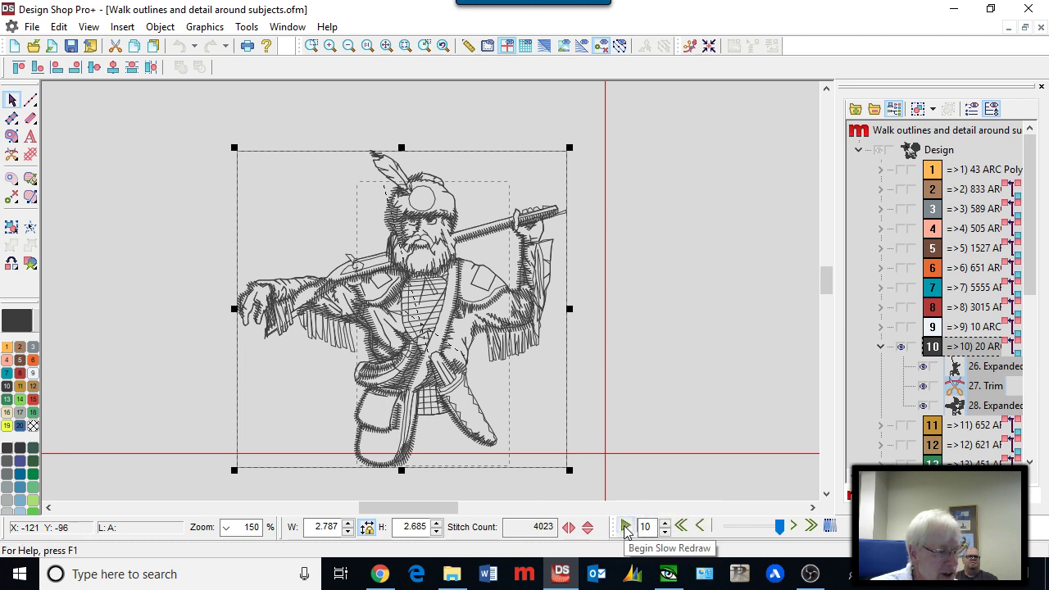
left_click(625, 527)
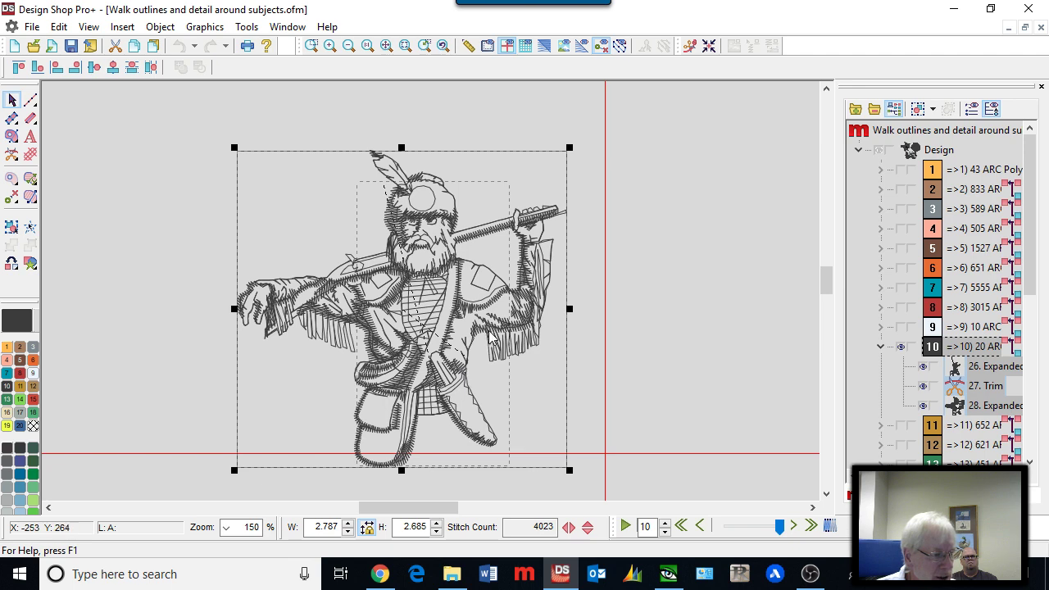
left_click(700, 369)
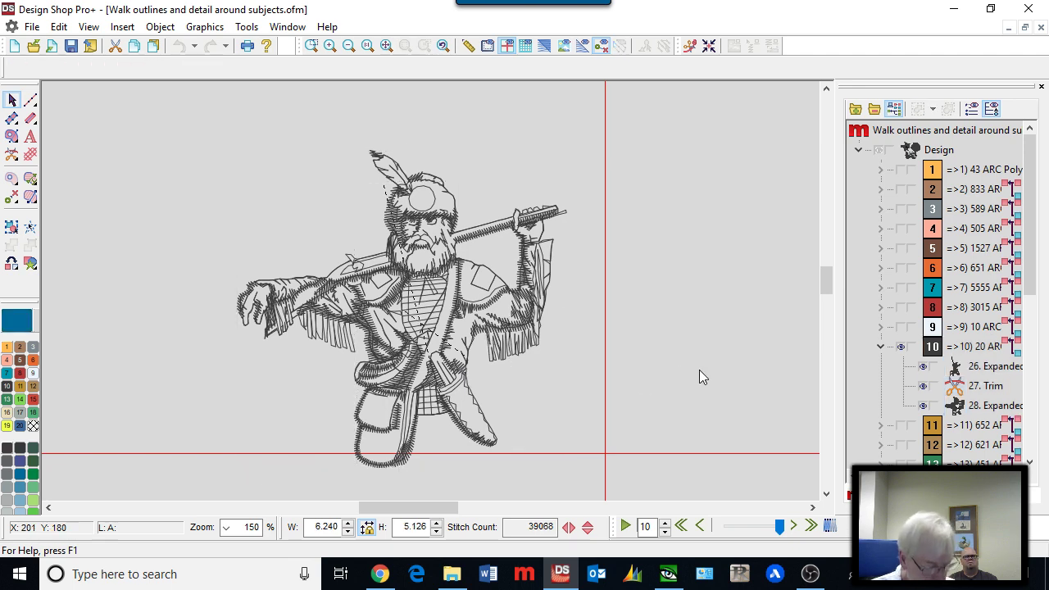
left_click(880, 150)
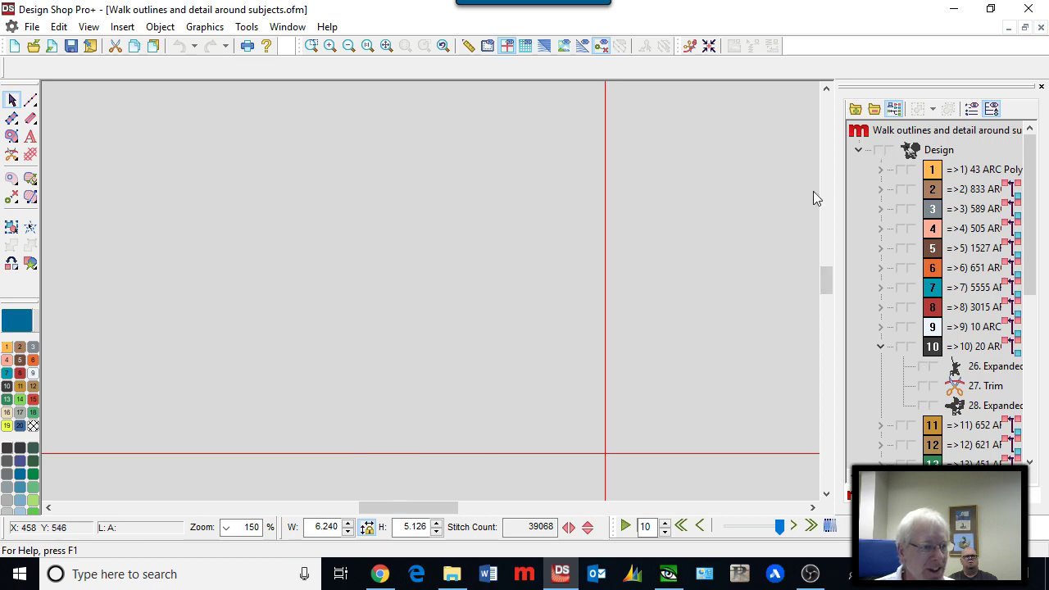
left_click(880, 150)
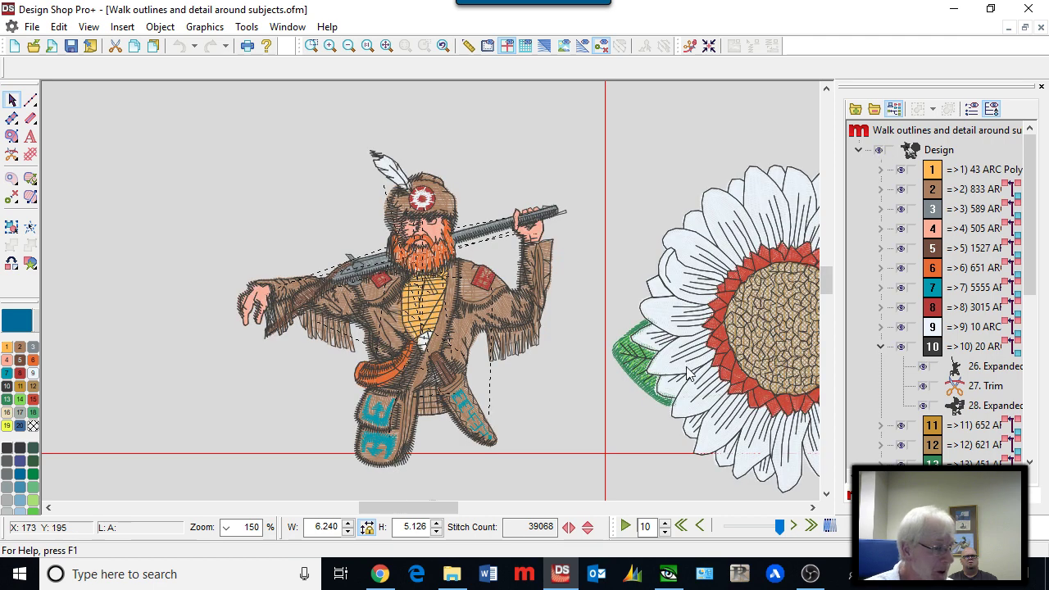
Step: Bring the sunflower into view and look up its entry among the Common Designs in the Custom Designs library
scroll(687, 374, "right", 2)
scroll(688, 374, "right", 4)
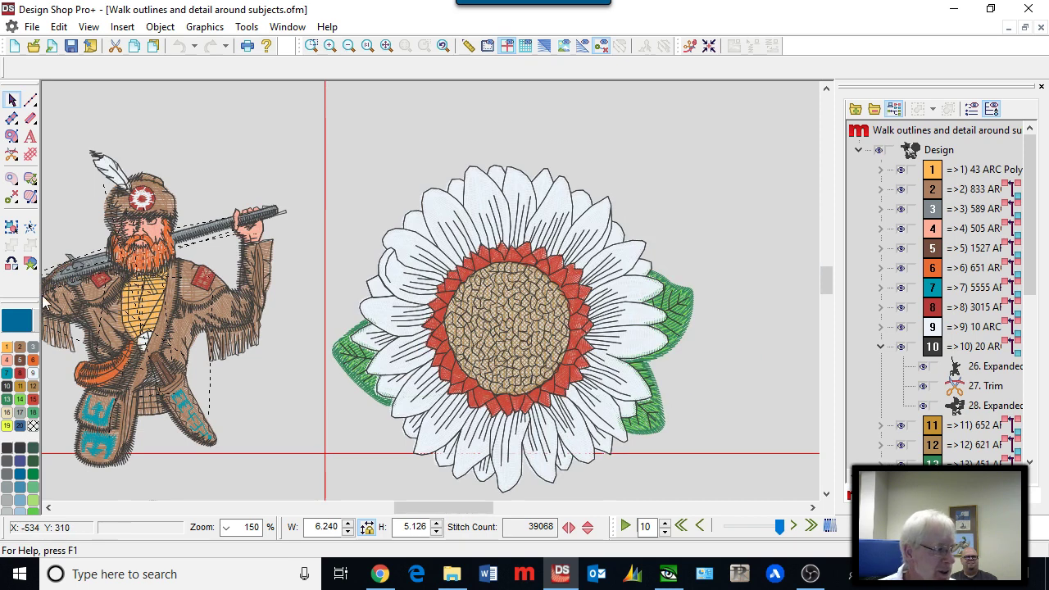
left_click(30, 263)
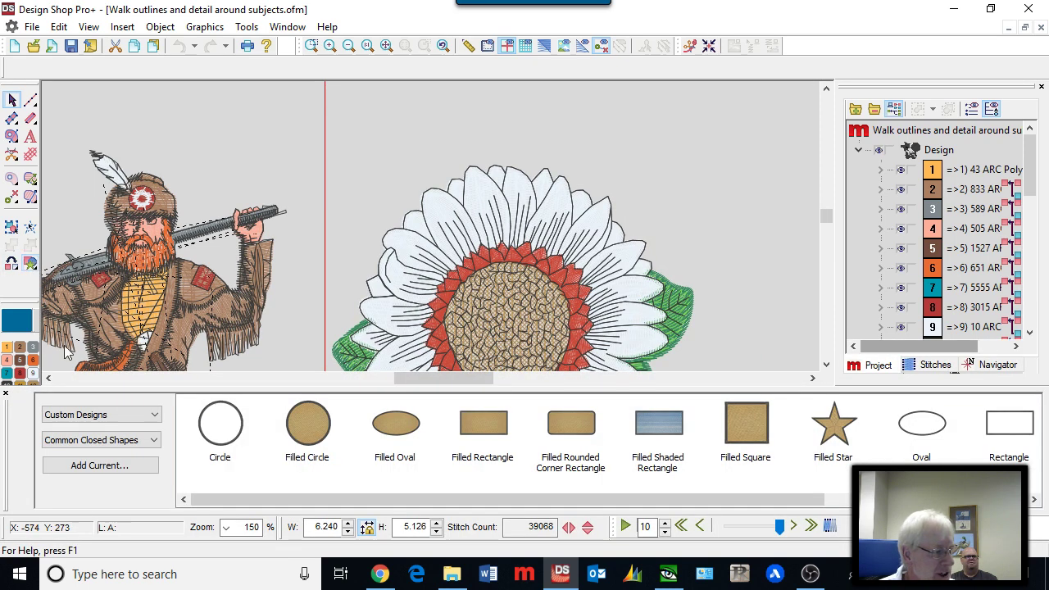
left_click(82, 442)
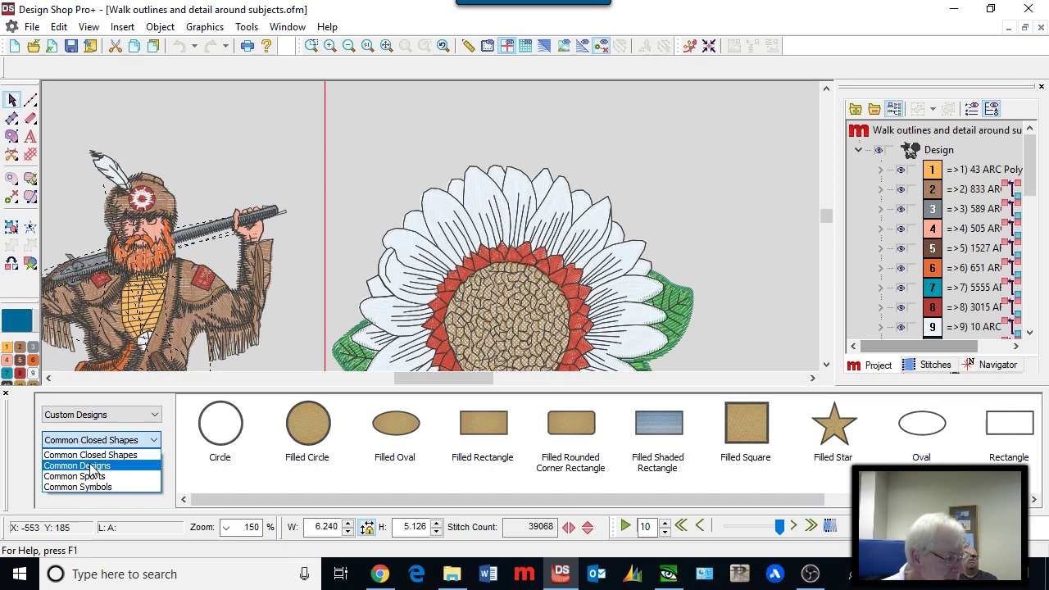
left_click(77, 465)
left_click_drag(442, 497, 808, 509)
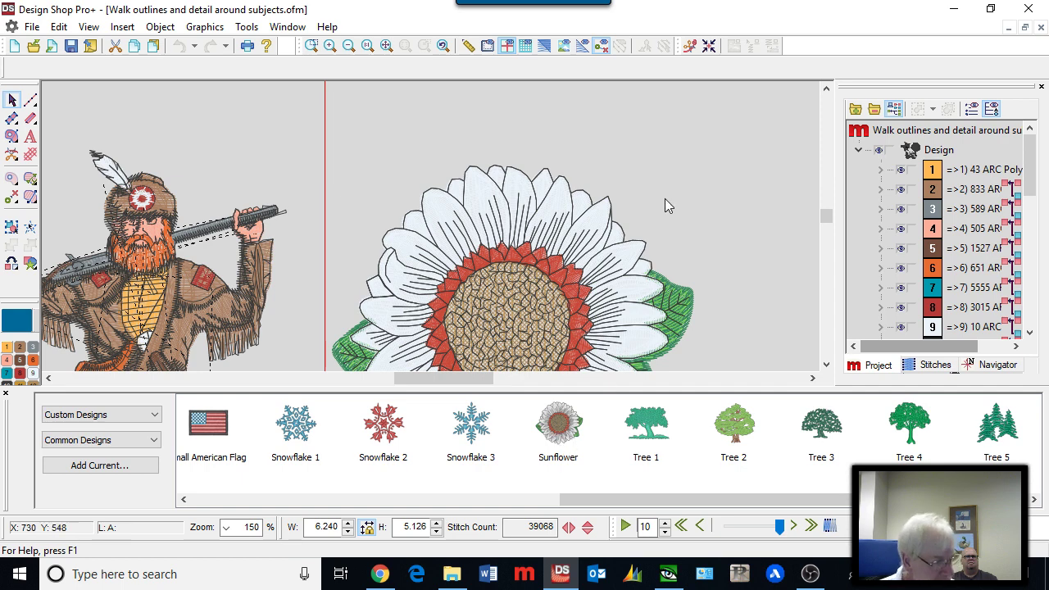
left_click(7, 397)
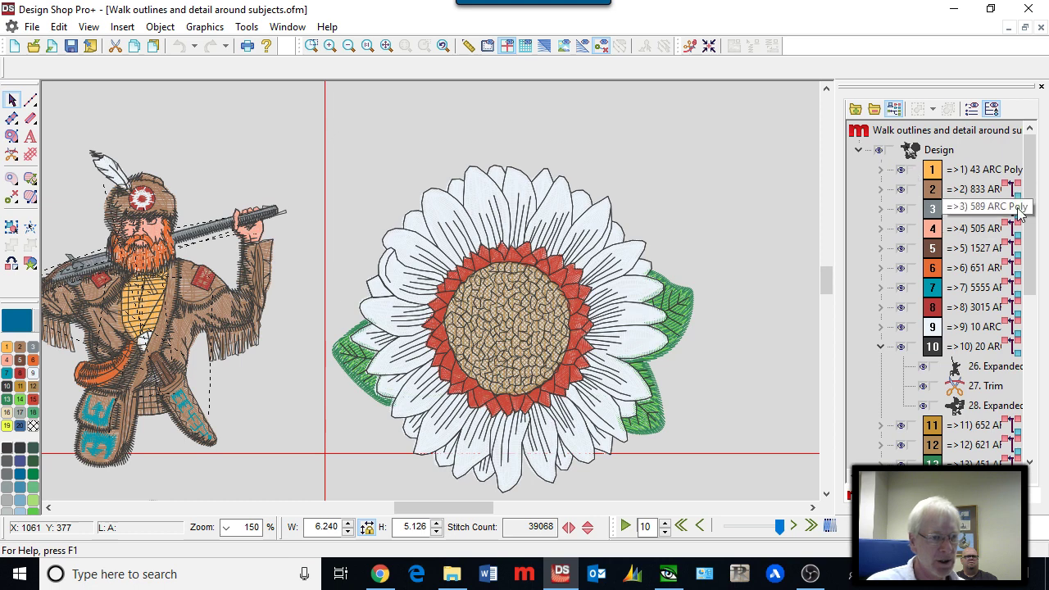
Step: Hide everything except colour block 17, the sunflower's black walk outline, and play its slow redraw
left_click_drag(1031, 195, 1031, 302)
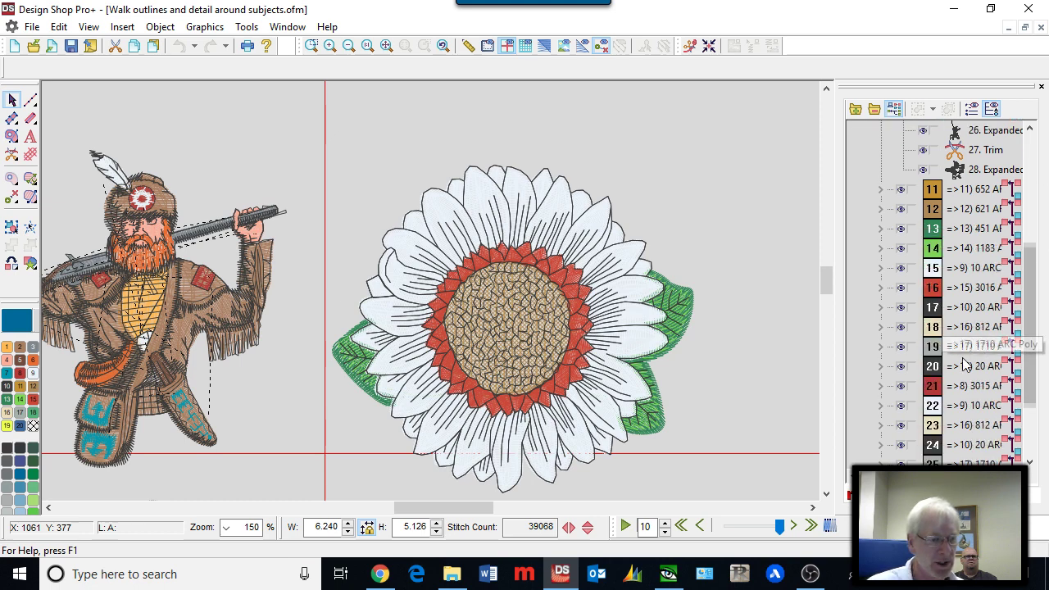
left_click(930, 310)
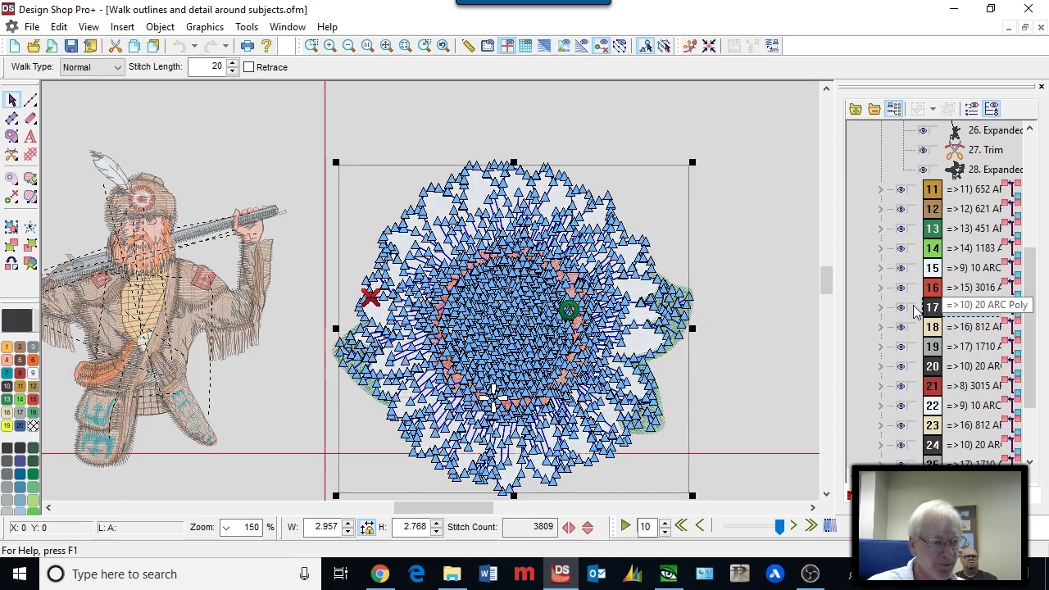
right_click(934, 309)
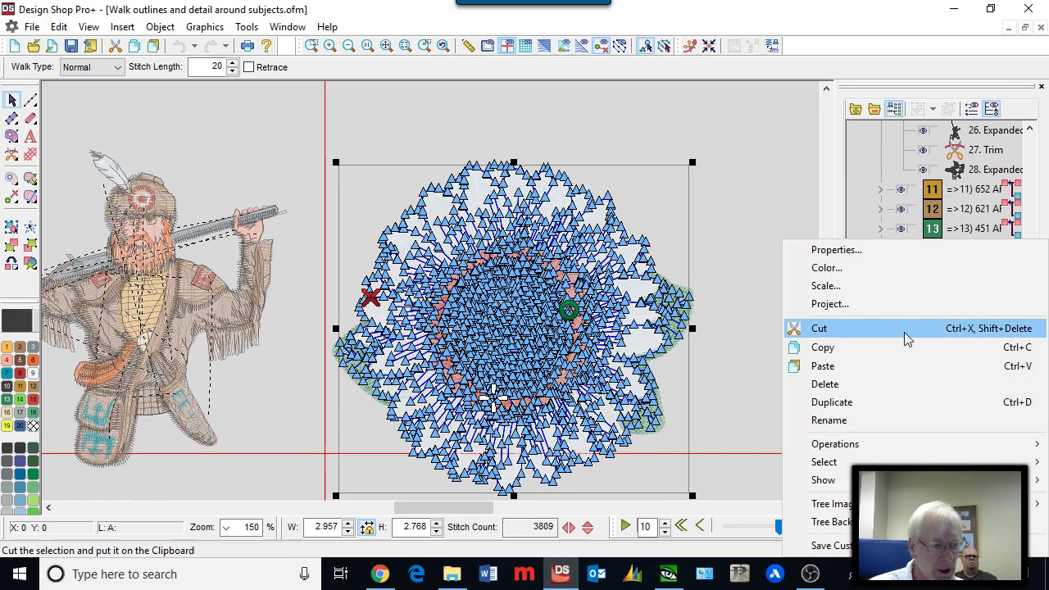
mouse_move(828, 481)
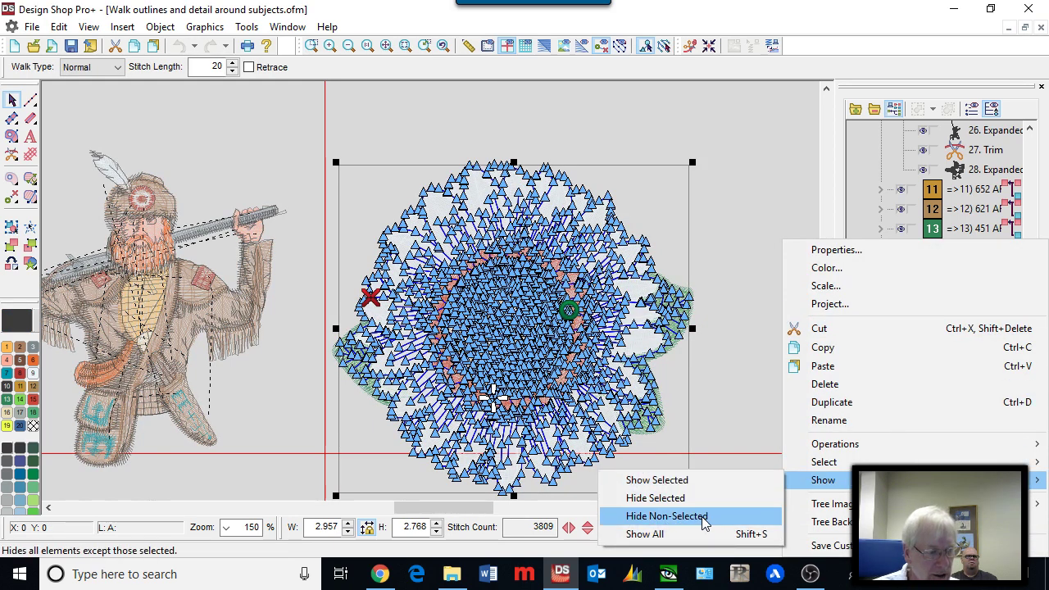
left_click(702, 516)
left_click(750, 378)
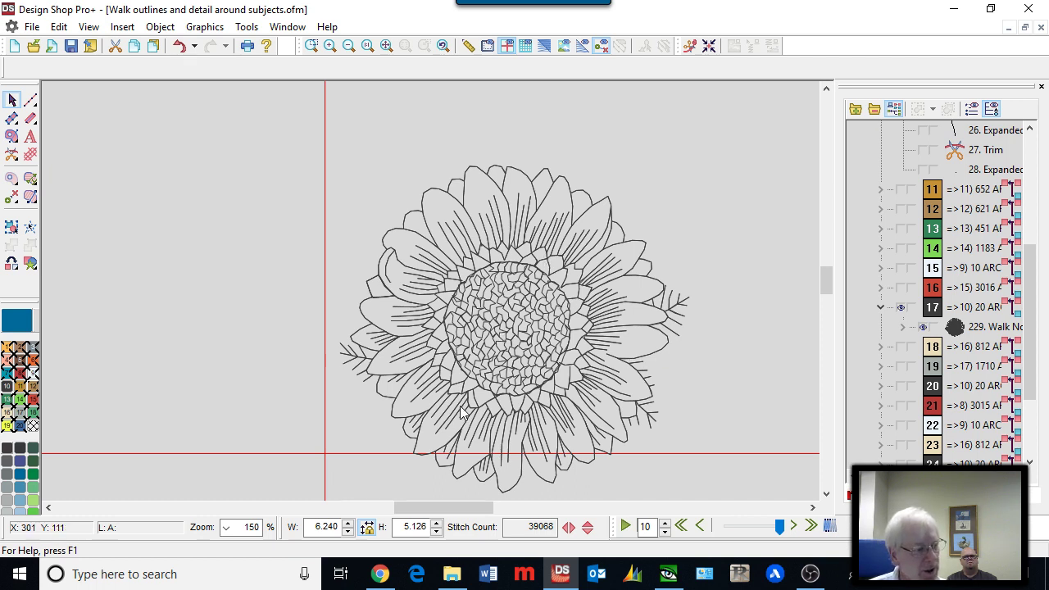
left_click(624, 527)
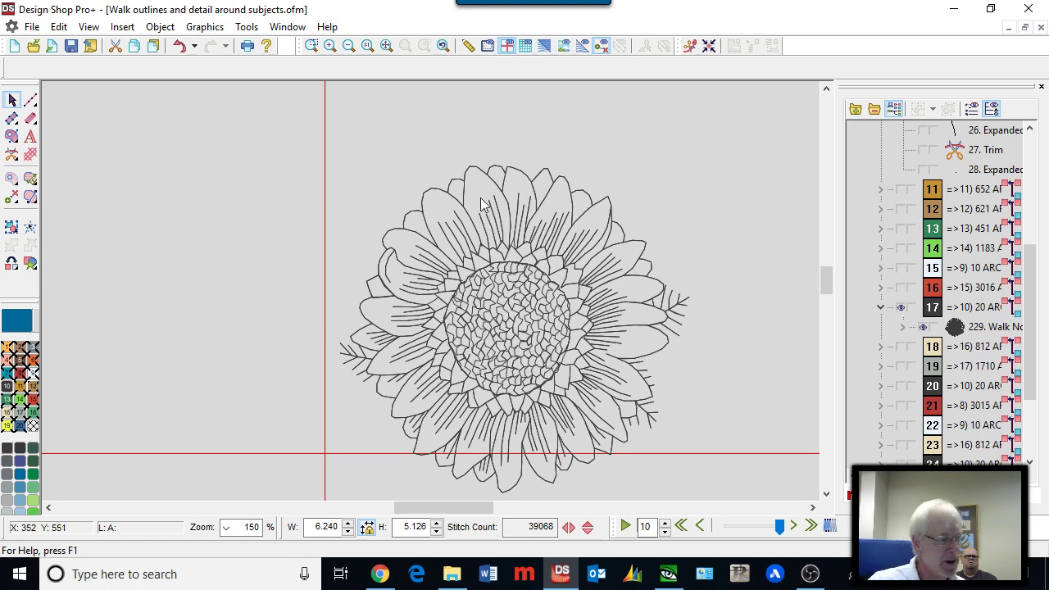
Step: Select the sunflower's black walk outline and examine its points, including the start and end markers
scroll(482, 201, "up", 3)
left_click(437, 187)
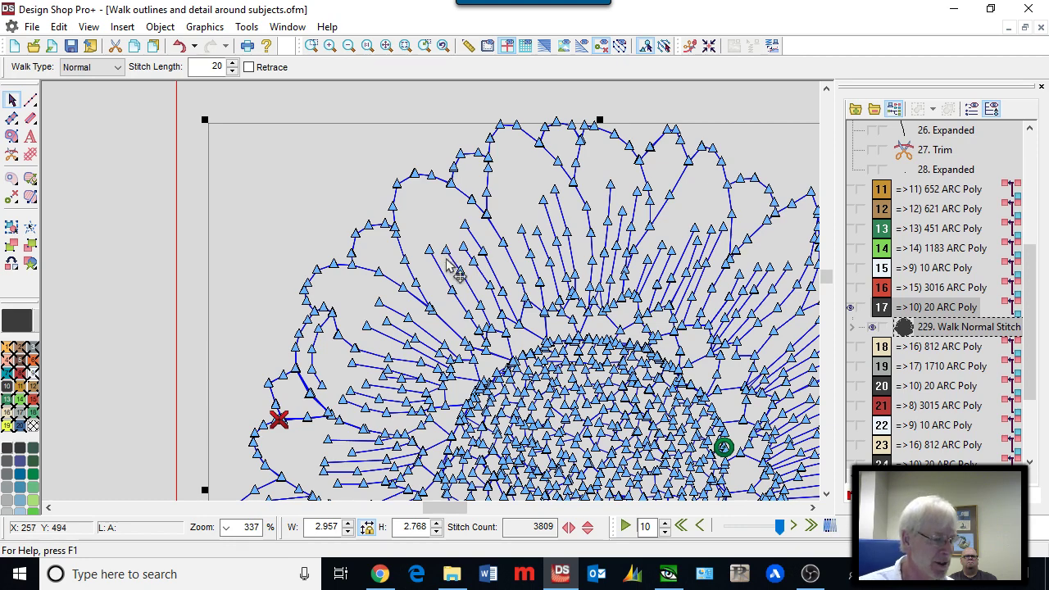
scroll(496, 354, "down", 5)
scroll(495, 356, "down", 5)
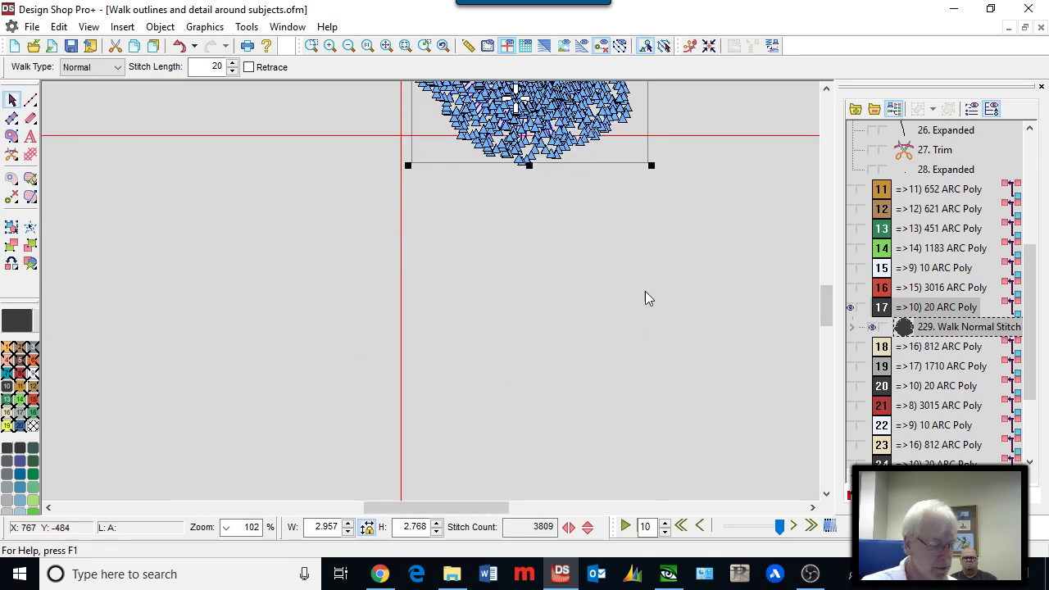
Step: Make the whole design visible again from the Design entry of the project tree
scroll(1020, 320, "up", 5)
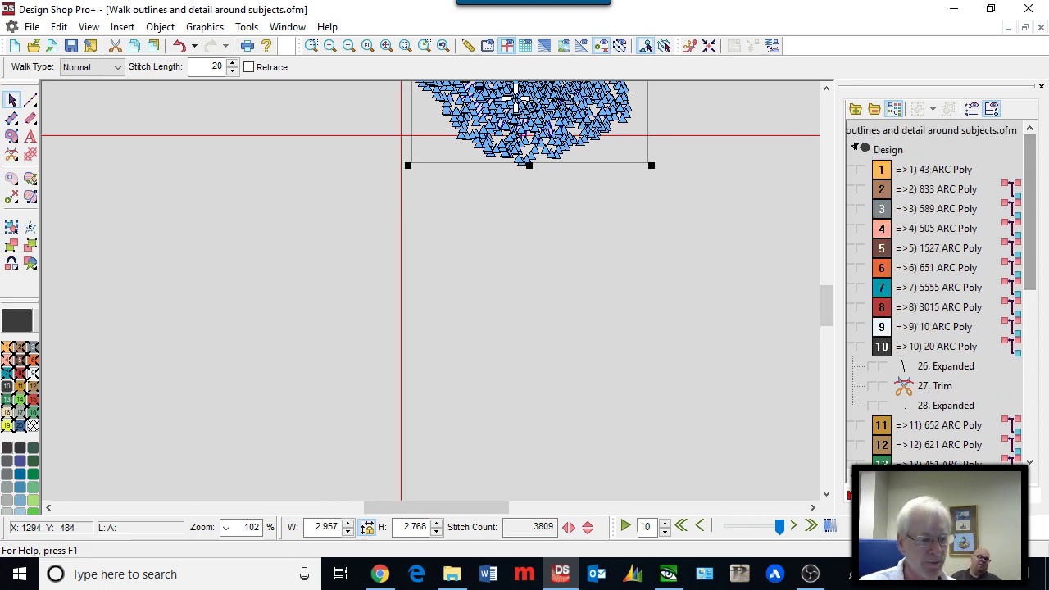
scroll(935, 246, "left", 2)
left_click(881, 150)
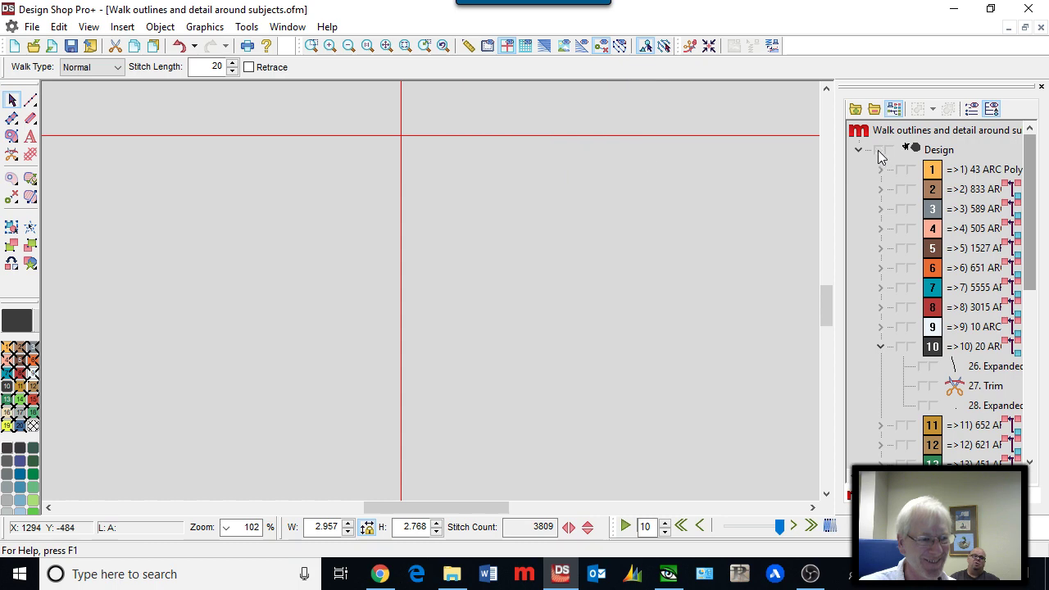
left_click(878, 155)
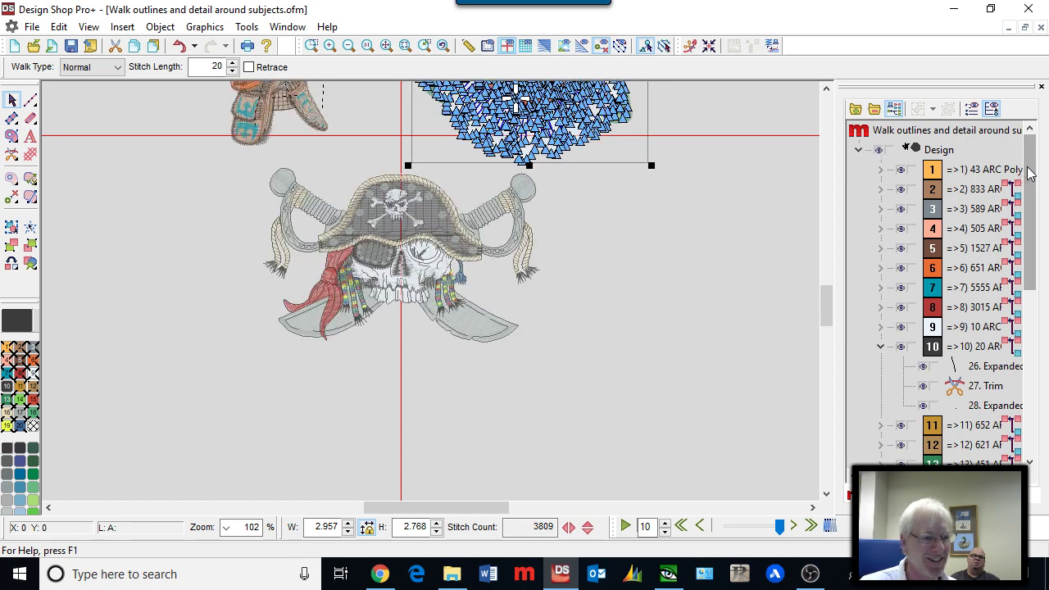
Step: Select colour blocks 18 through 29, the pirate skull, and hide all other parts of the design
left_click_drag(1031, 172, 1032, 332)
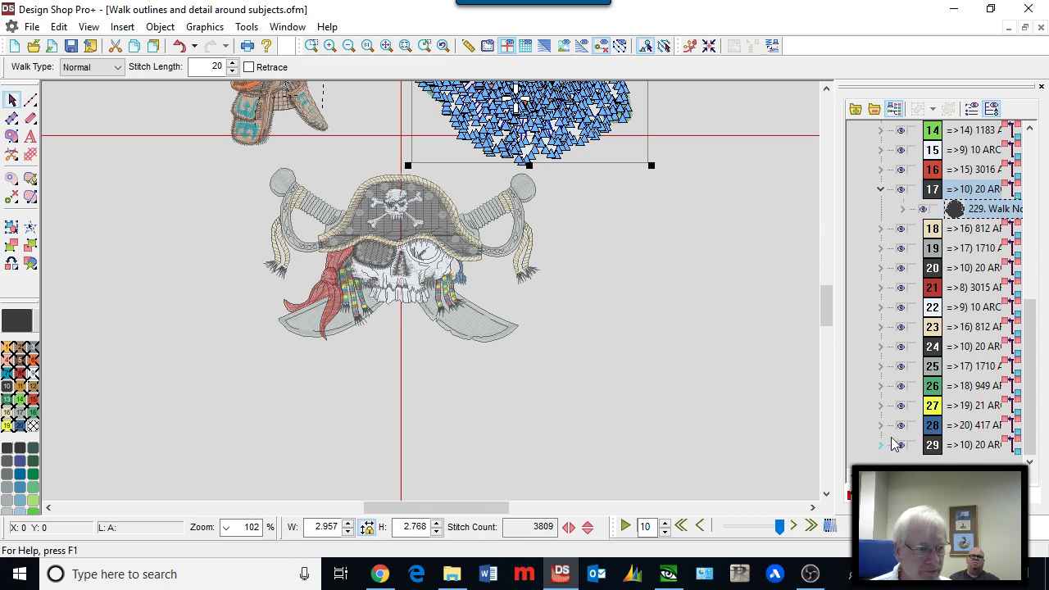
left_click(934, 232)
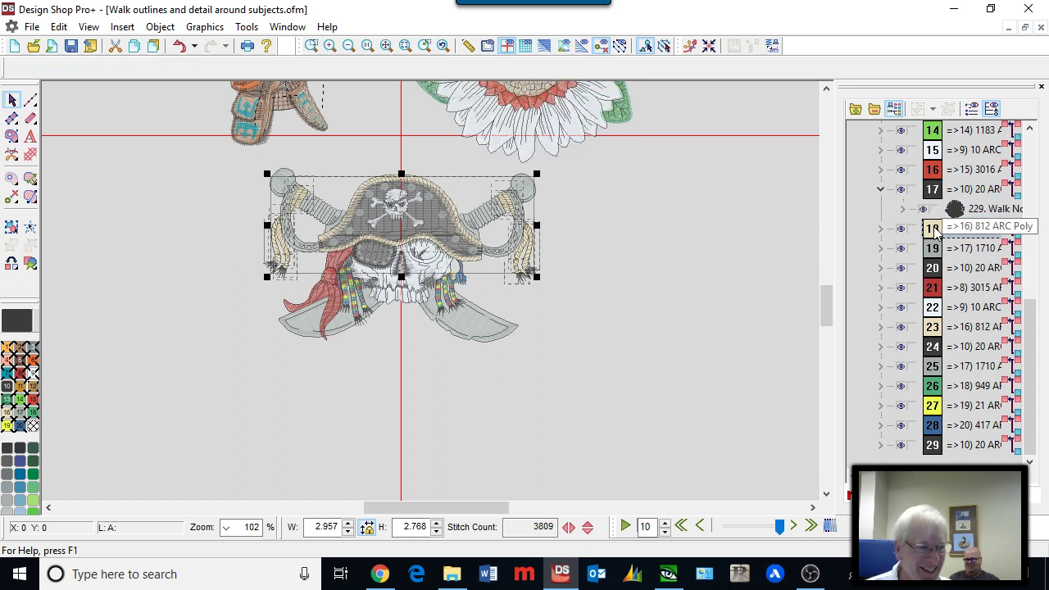
left_click(932, 447, "shift")
right_click(932, 451)
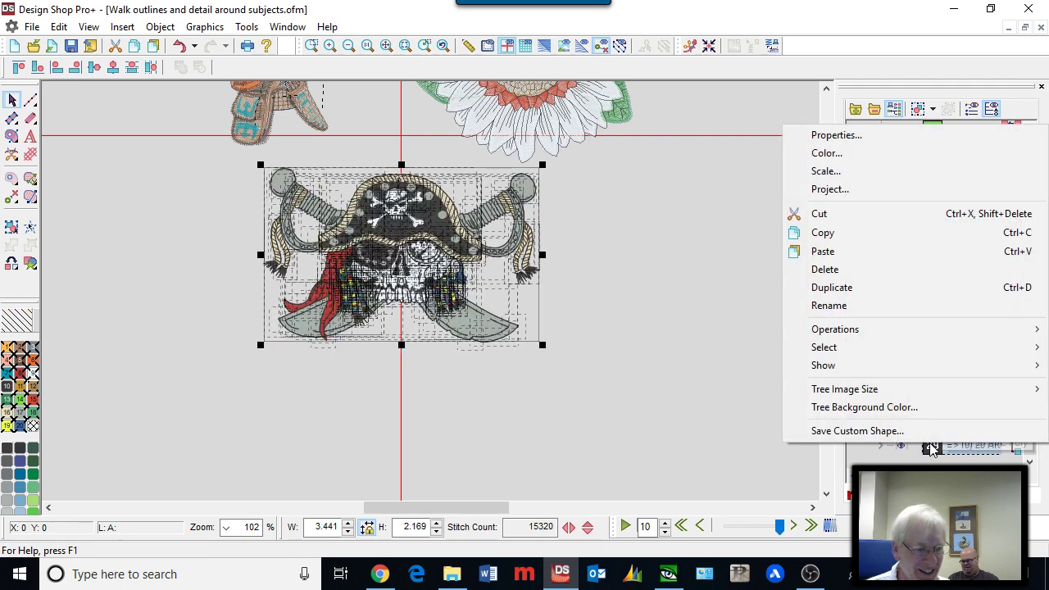
mouse_move(871, 377)
left_click(729, 403)
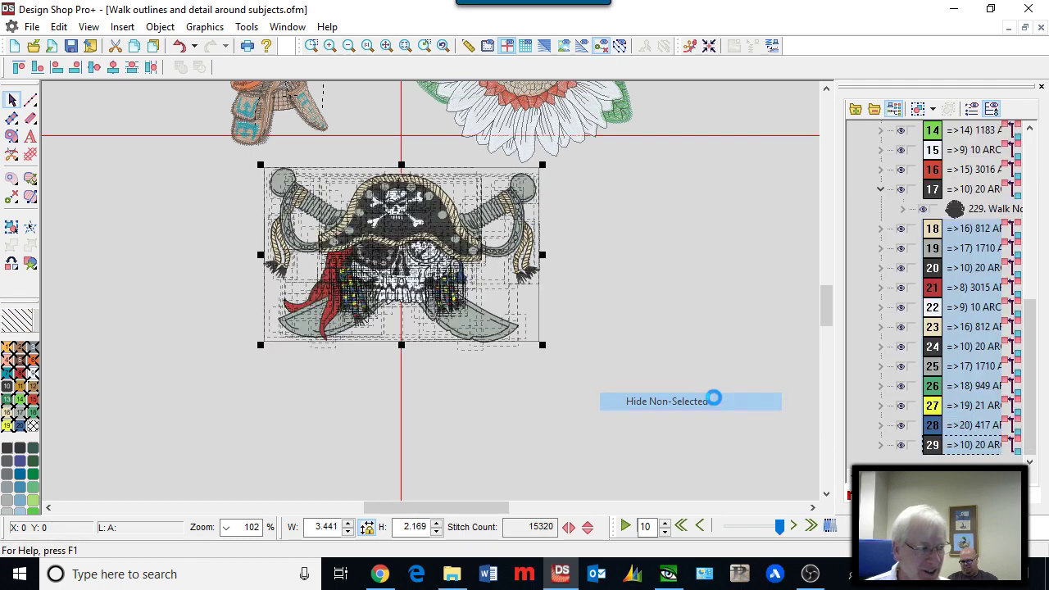
left_click(472, 416)
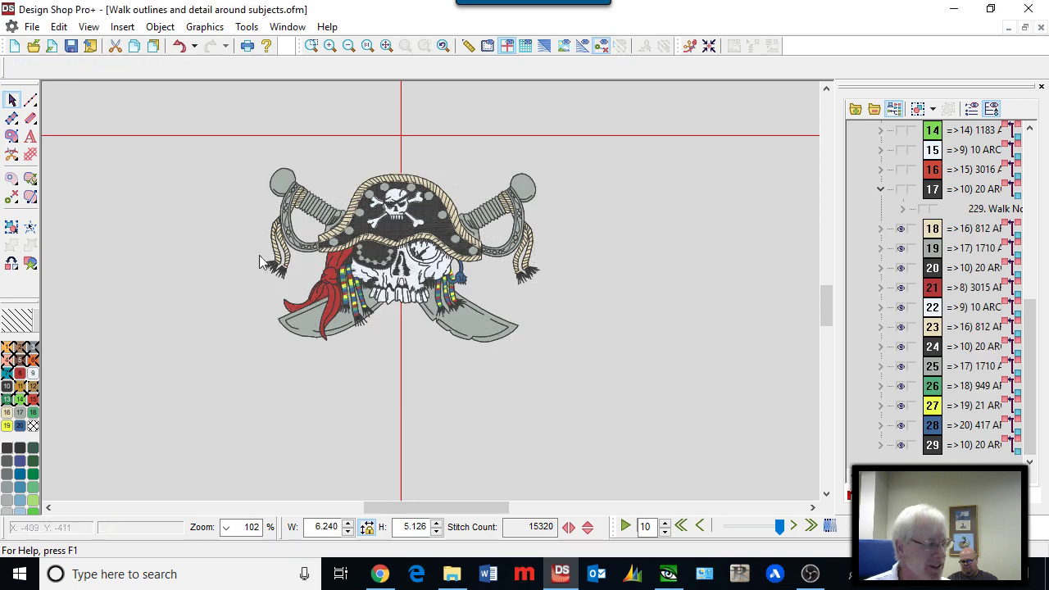
Step: Examine the pirate skull up close and highlight colour block 18 to see which parts it stitches
scroll(241, 203, "up", 4)
scroll(241, 209, "down", 2)
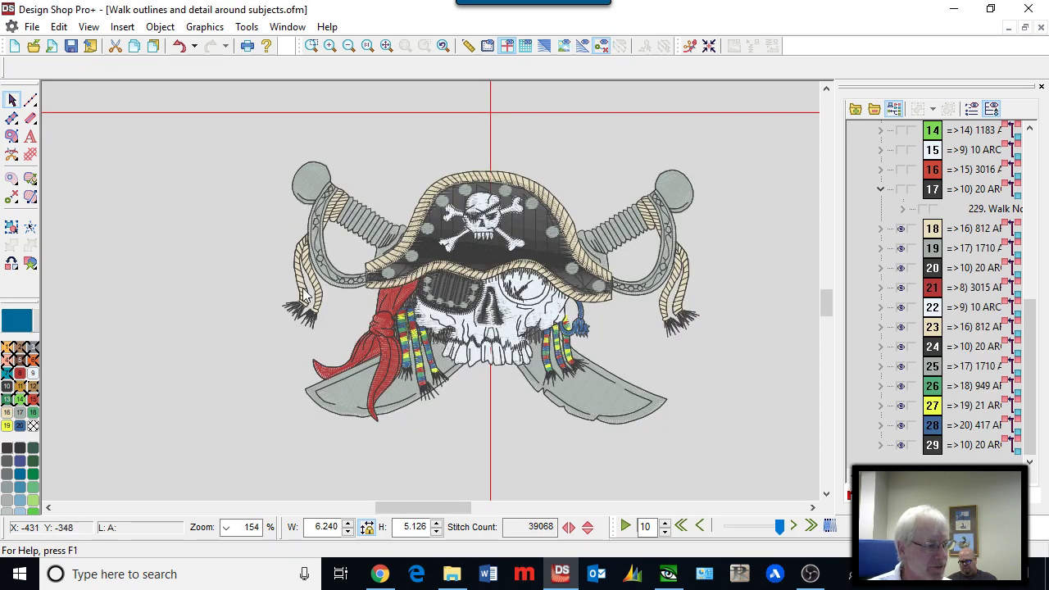
left_click(940, 233)
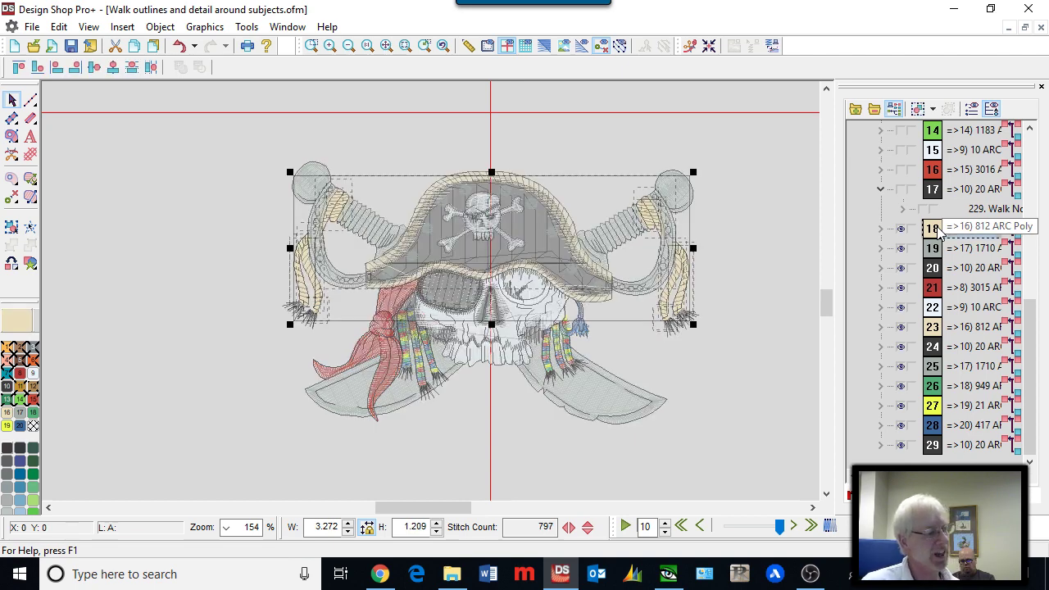
left_click(731, 360)
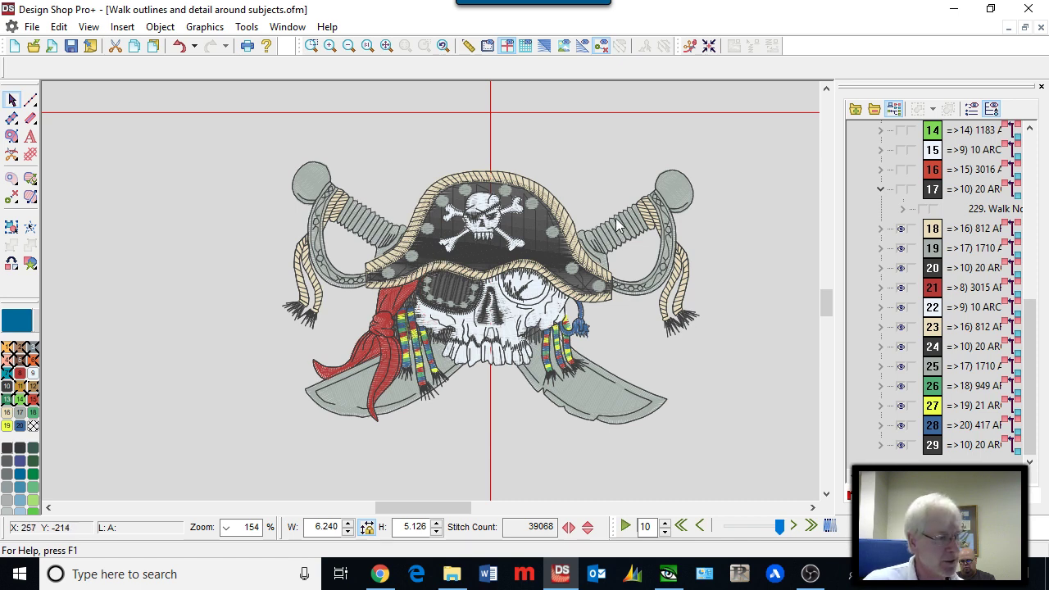
Step: Hide everything except colour block 20, the pirate's first black block, and play its slow redraw
left_click(933, 266)
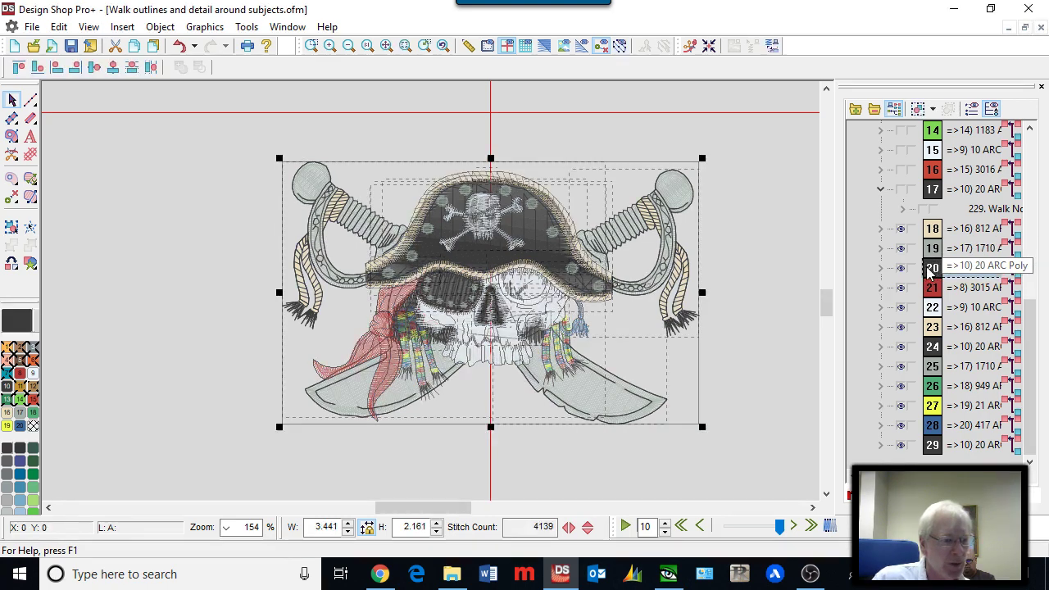
right_click(928, 272)
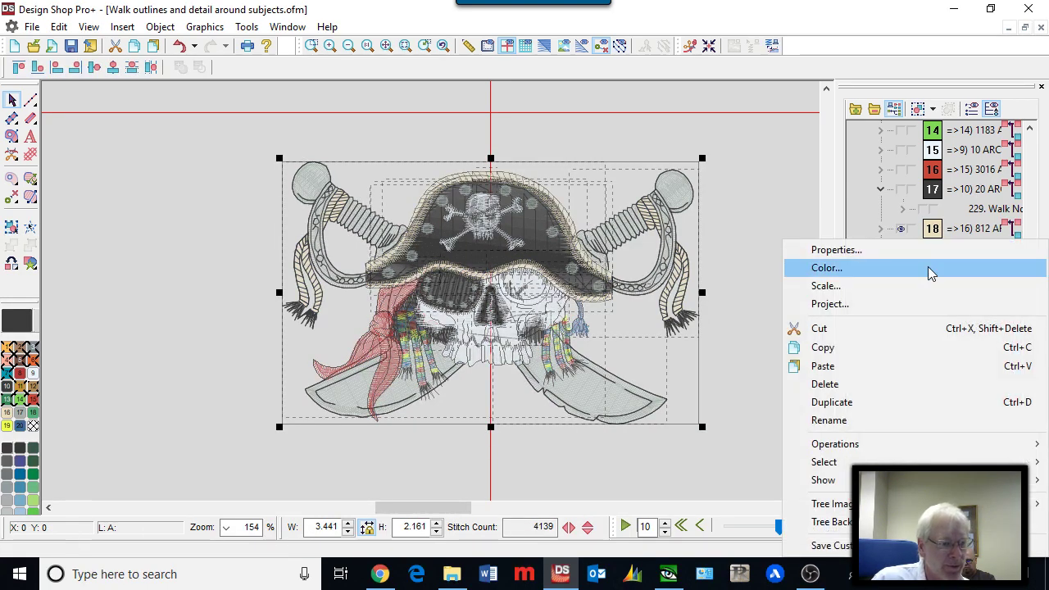
mouse_move(863, 464)
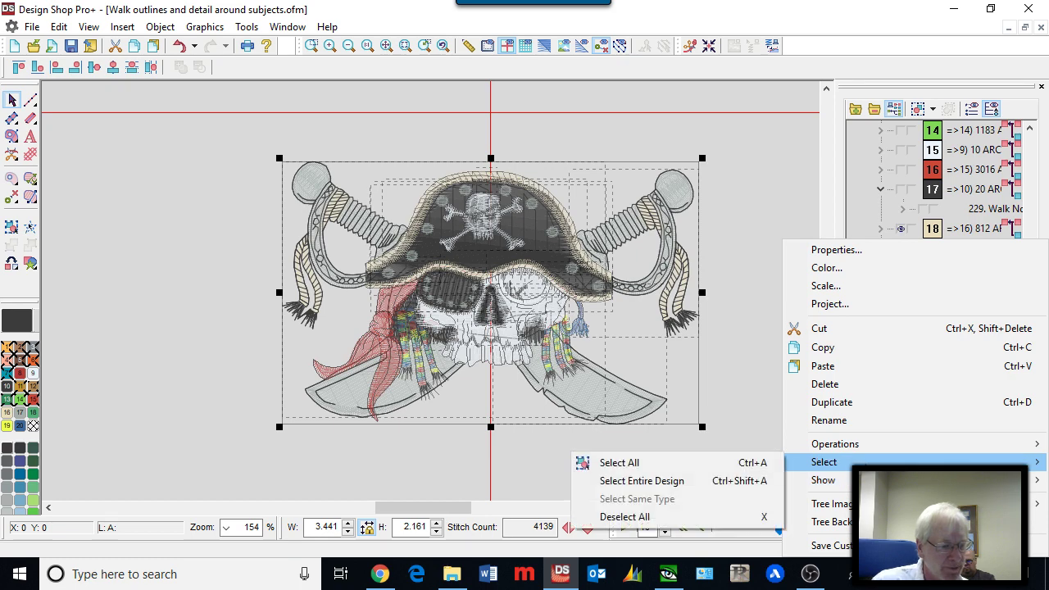
mouse_move(823, 480)
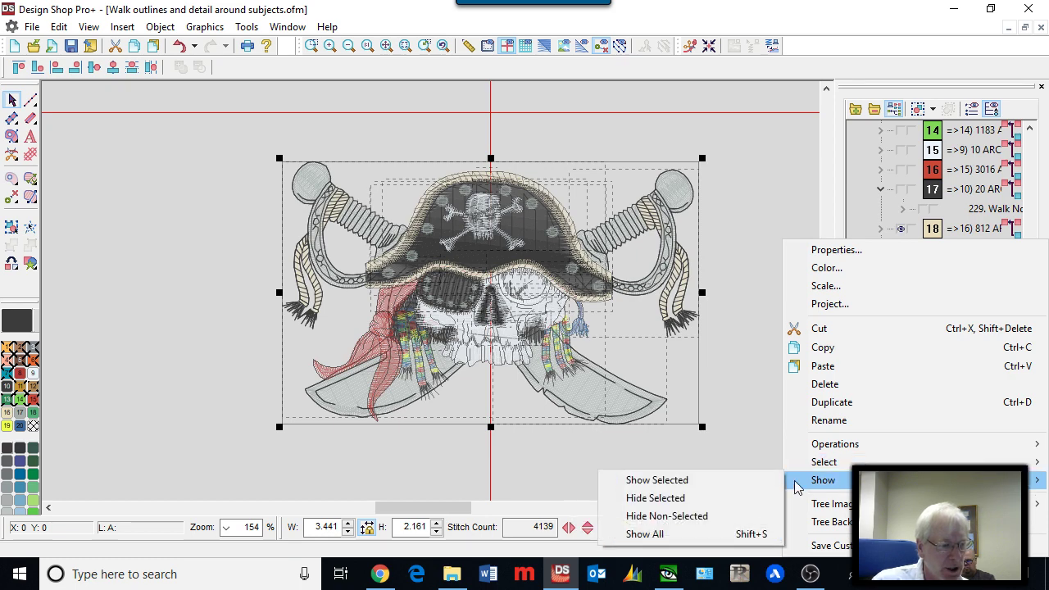
left_click(667, 516)
left_click(766, 312)
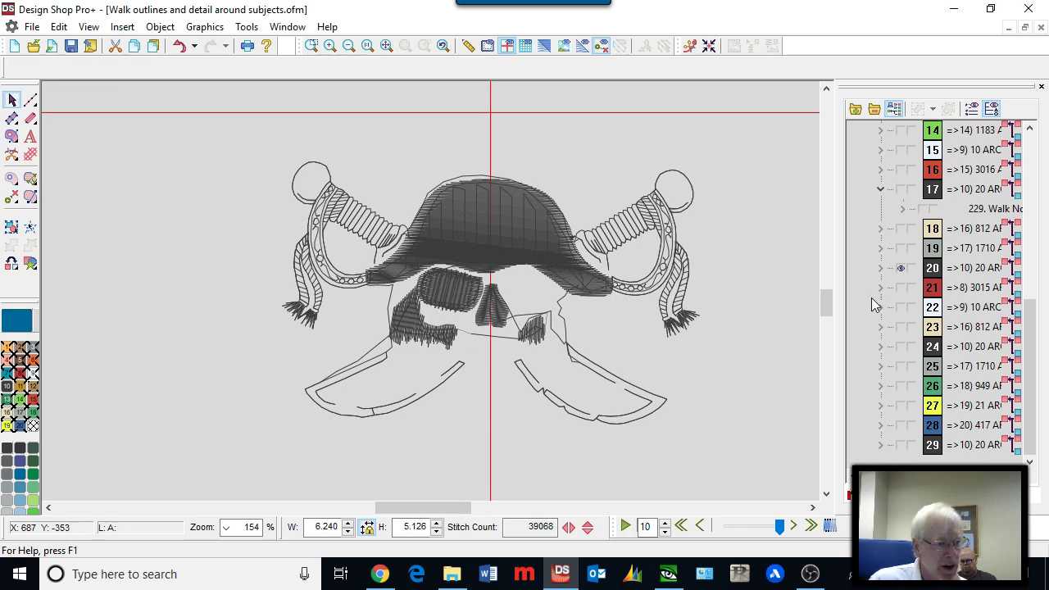
left_click(935, 269)
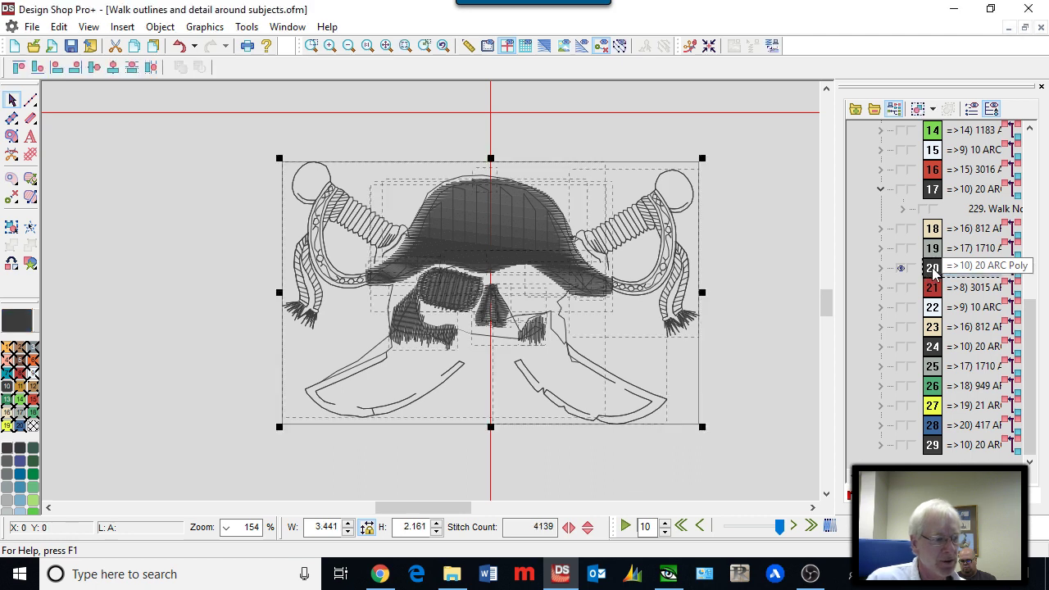
left_click(625, 526)
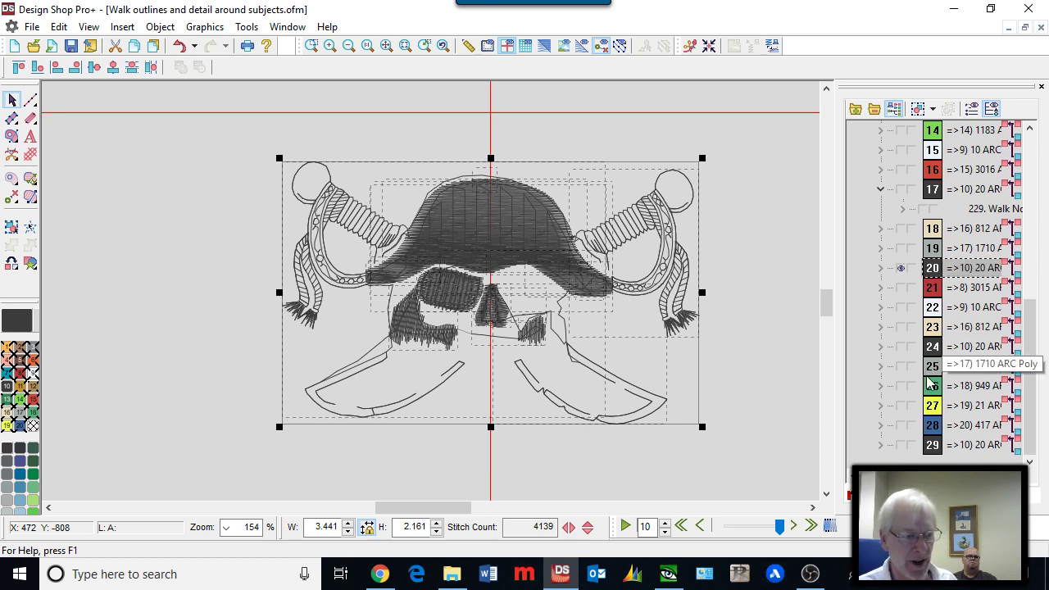
Step: Show only colour block 24, the black detail of the pirate's hat and skull, and play its slow redraw
left_click(902, 269)
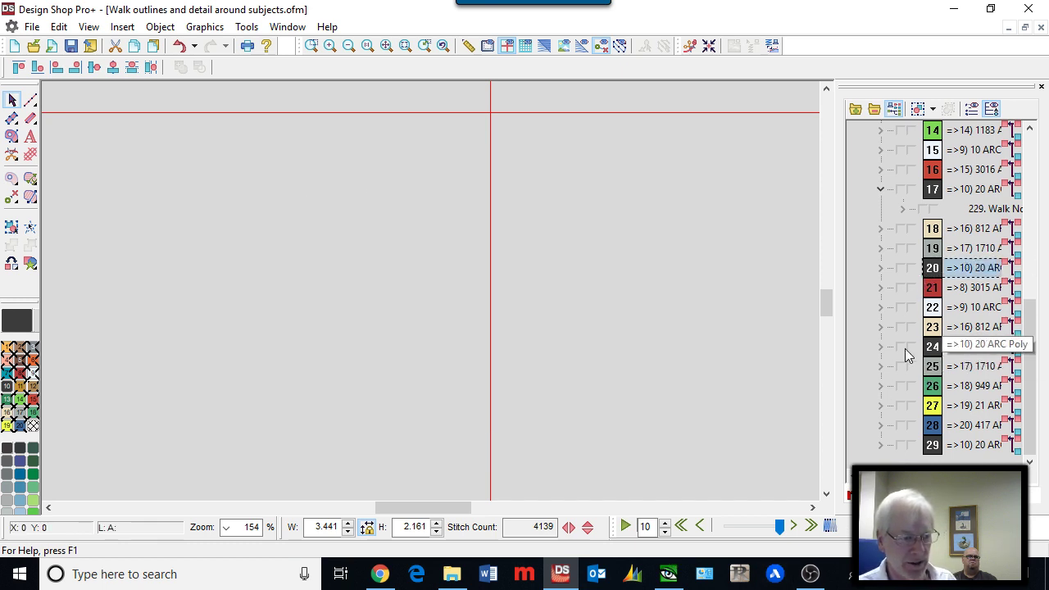
left_click(900, 348)
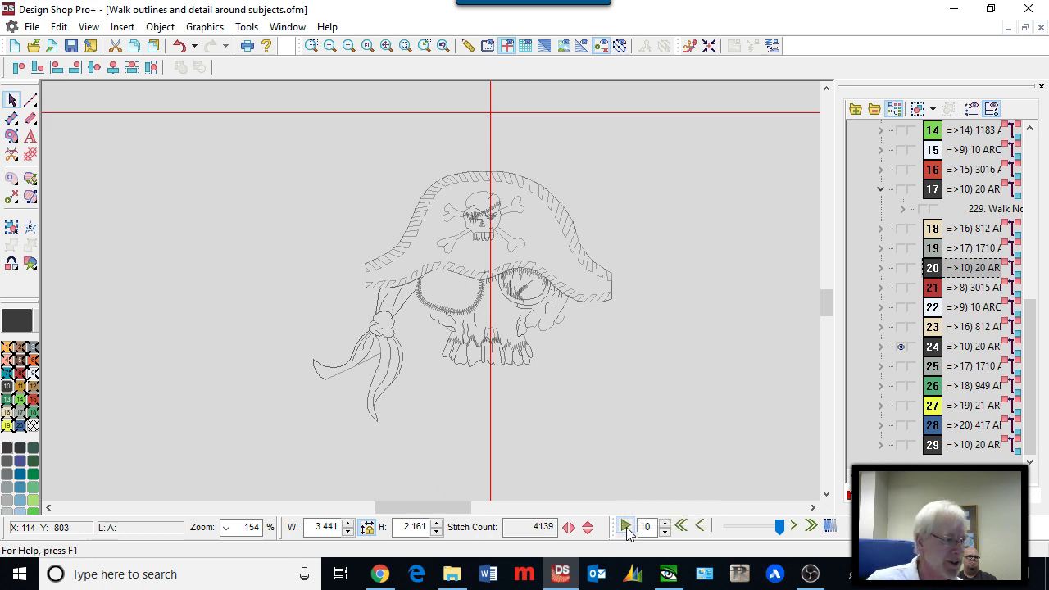
left_click(651, 447)
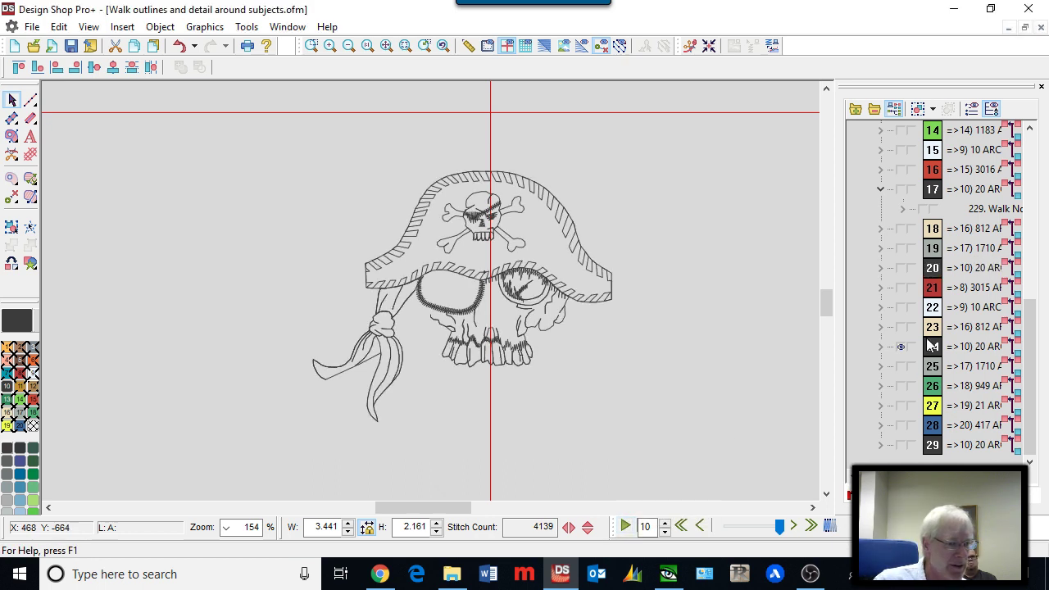
left_click(932, 347)
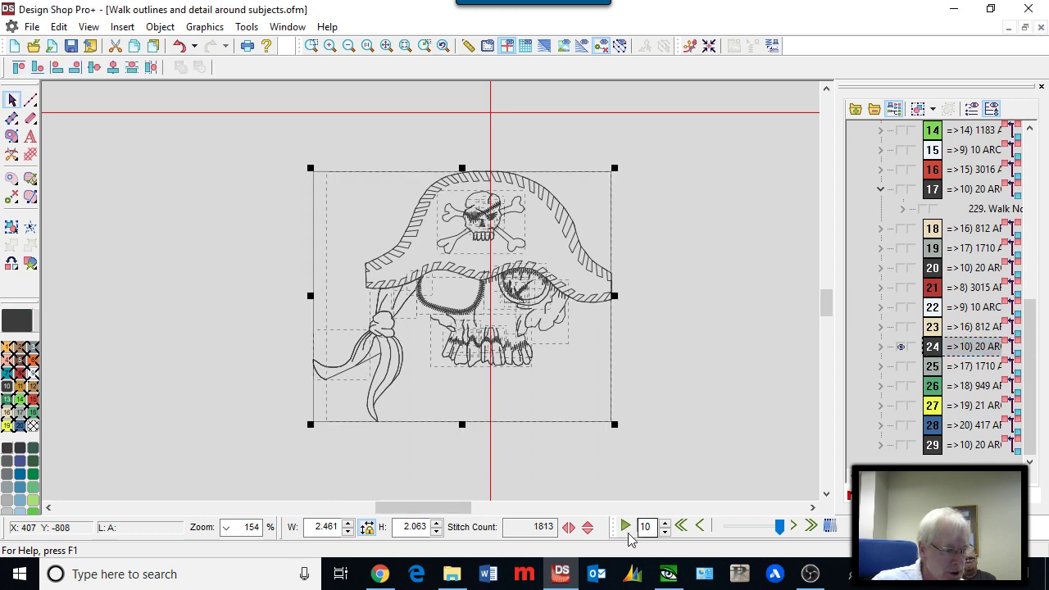
left_click(627, 526)
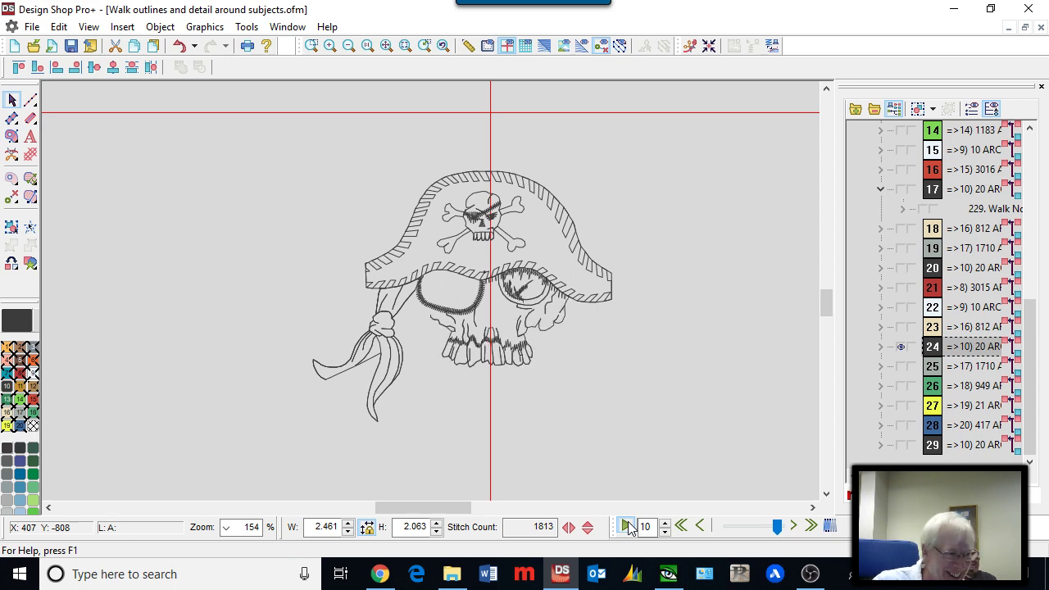
Step: Show colour block 29 in place of block 24, and make the whole design visible with nothing selected
left_click(901, 347)
left_click(901, 445)
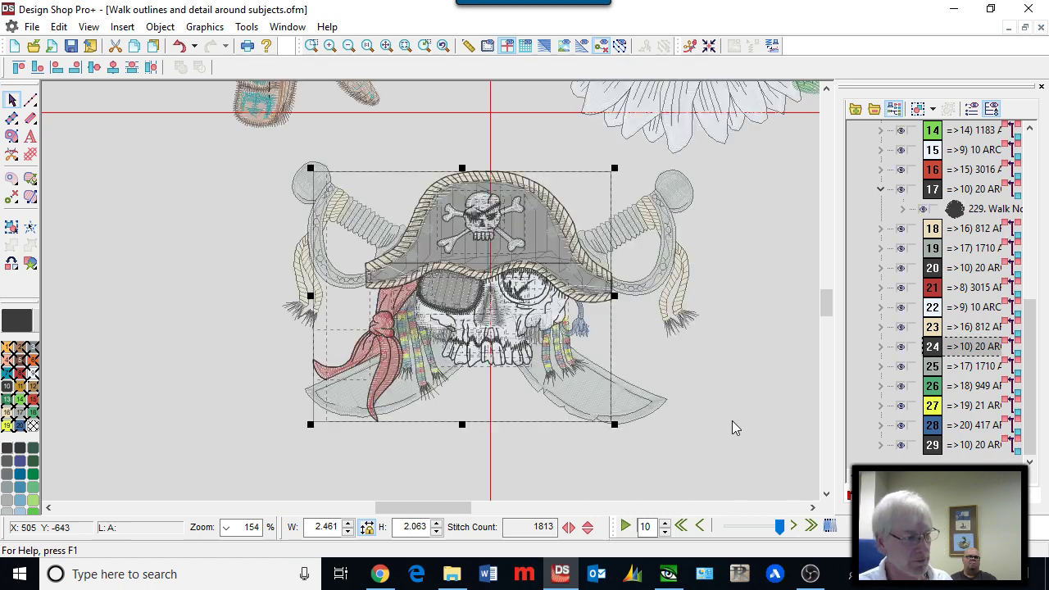
key("ctrl+a")
scroll(652, 419, "down", 2)
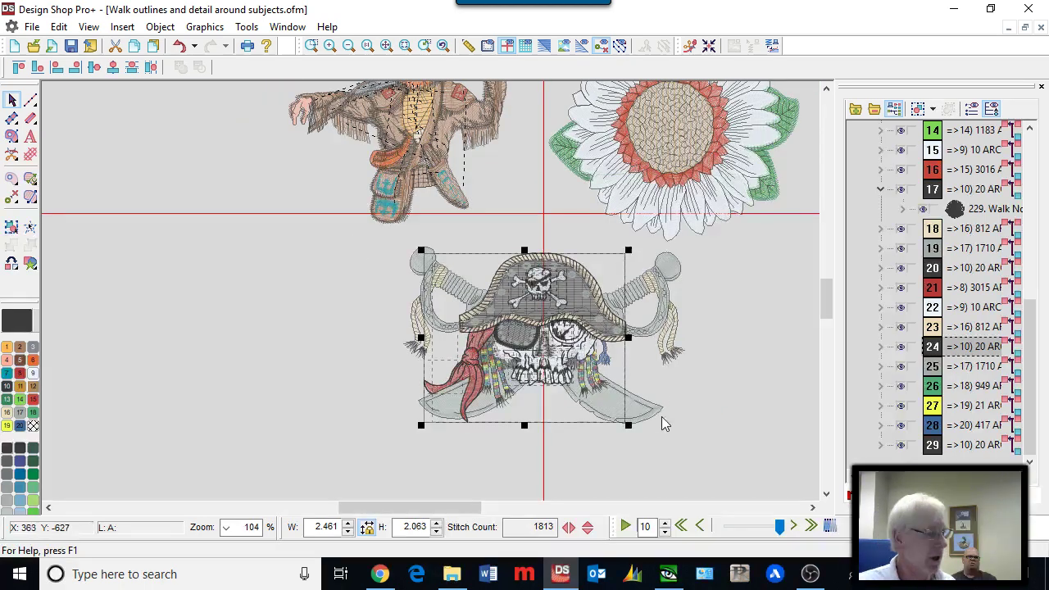
left_click(745, 438)
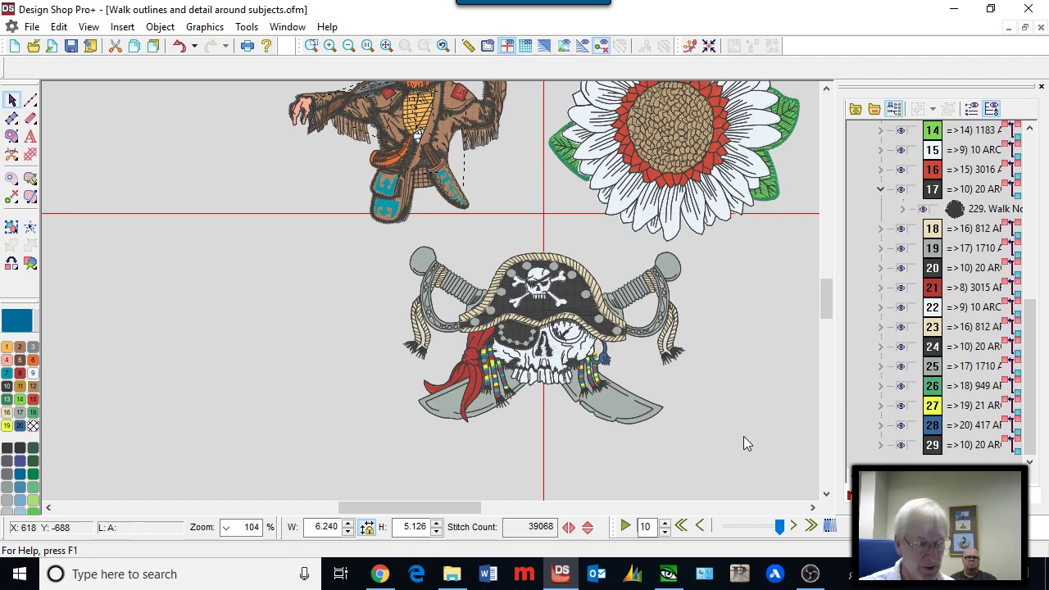
Step: Close the walk outlines project without saving its changes and open Borders First.ofm
left_click(1041, 27)
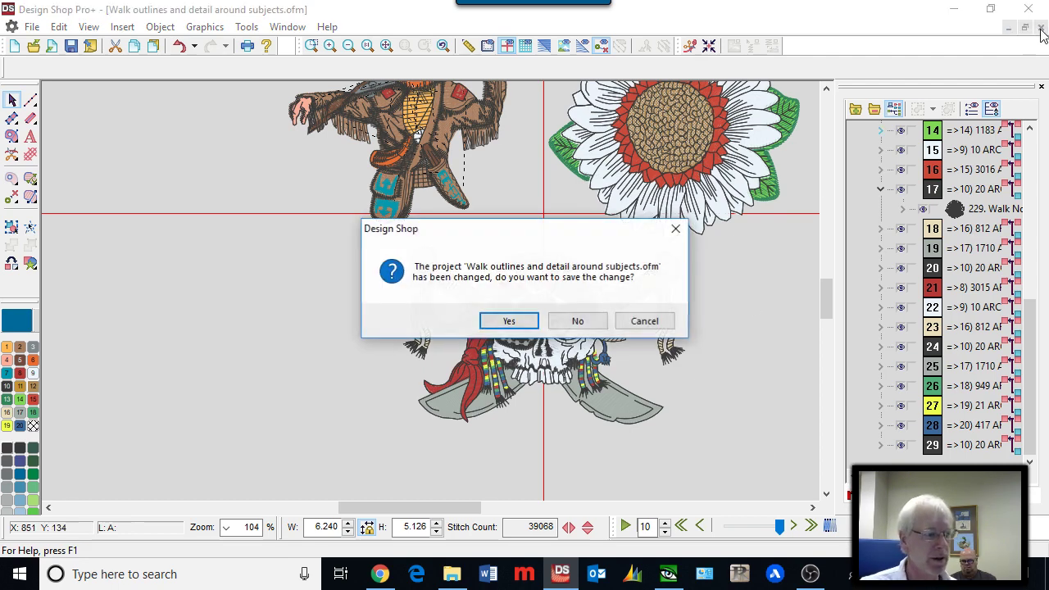
left_click(585, 322)
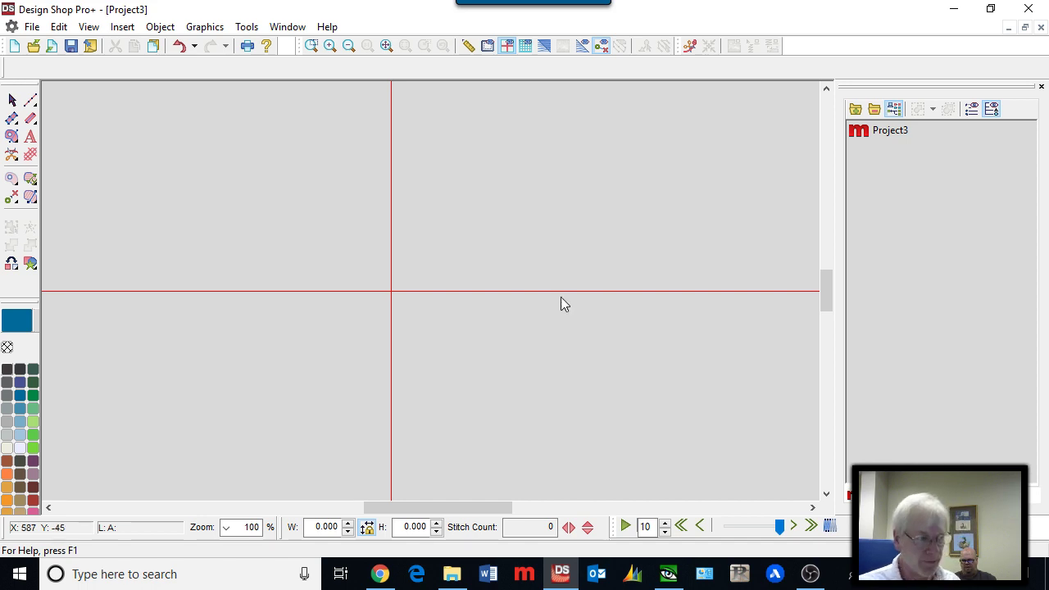
left_click(34, 48)
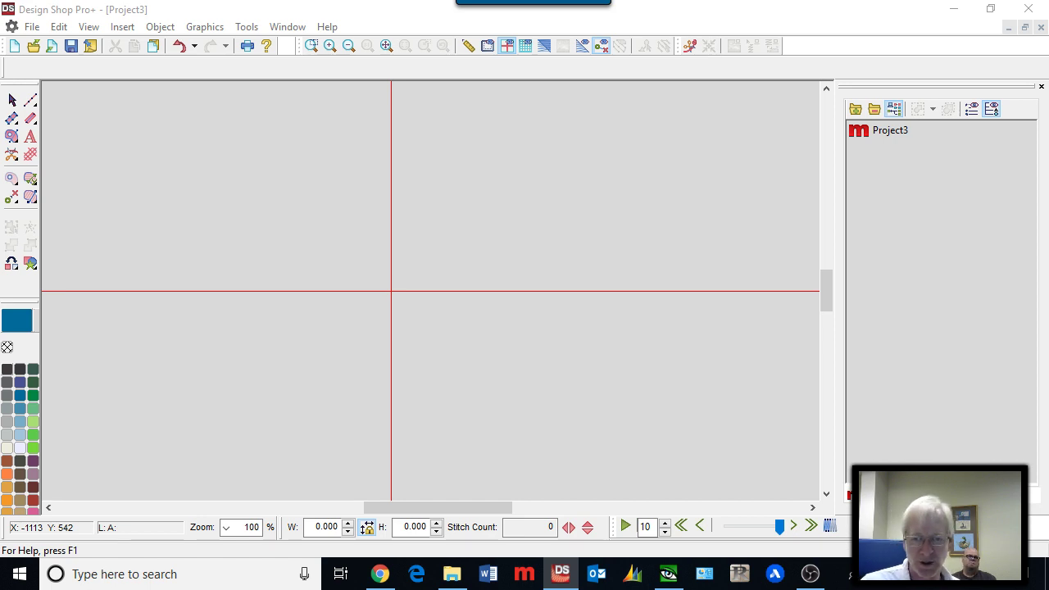
key("Return")
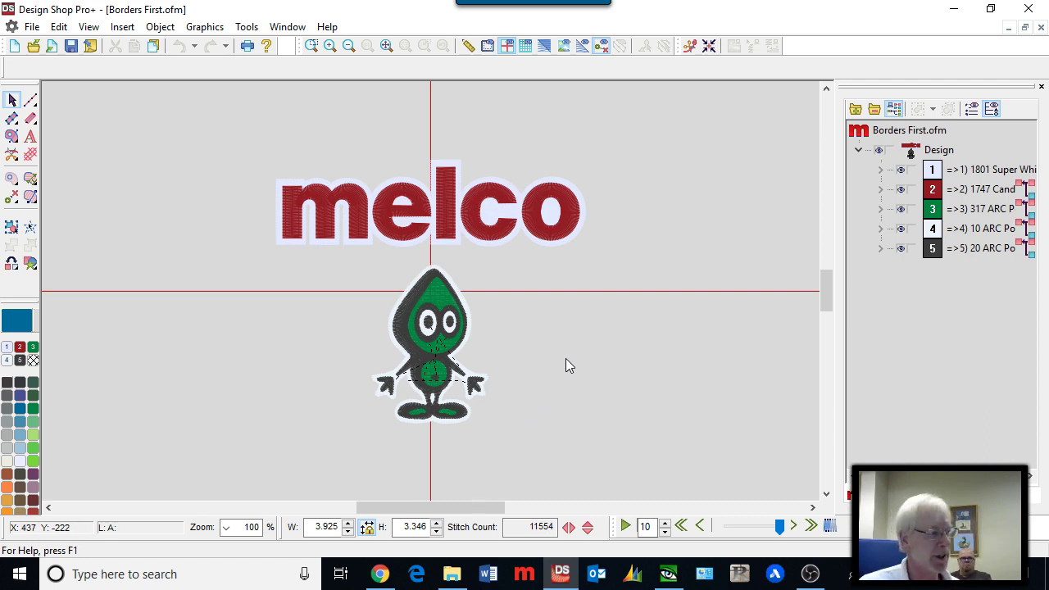
Step: Examine the melco lettering up close and select colour block 1, its white border
scroll(268, 211, "up", 3)
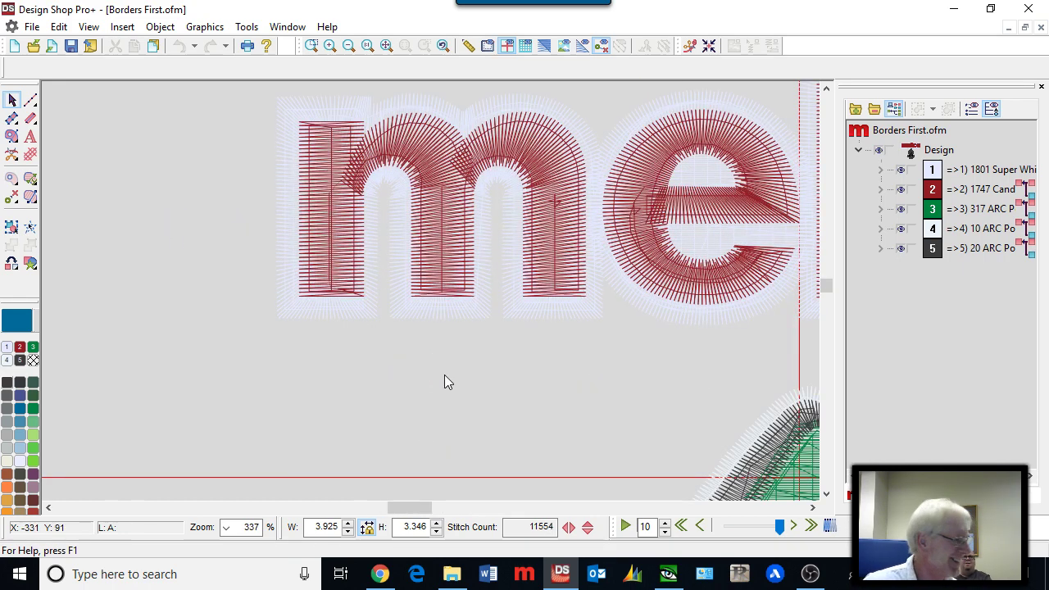
scroll(282, 212, "up", 1)
scroll(286, 228, "down", 1)
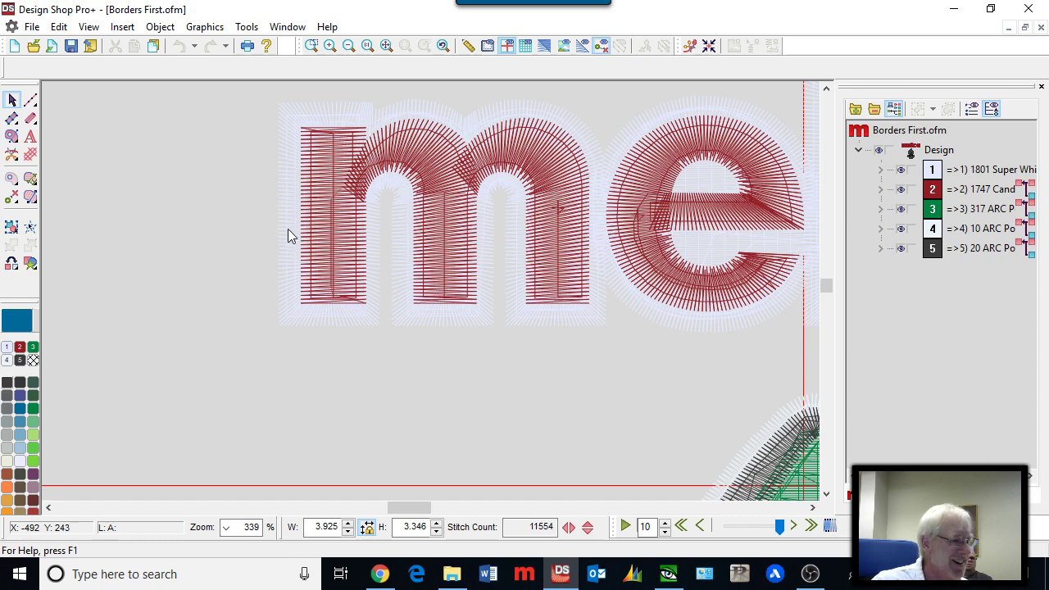
left_click(933, 172)
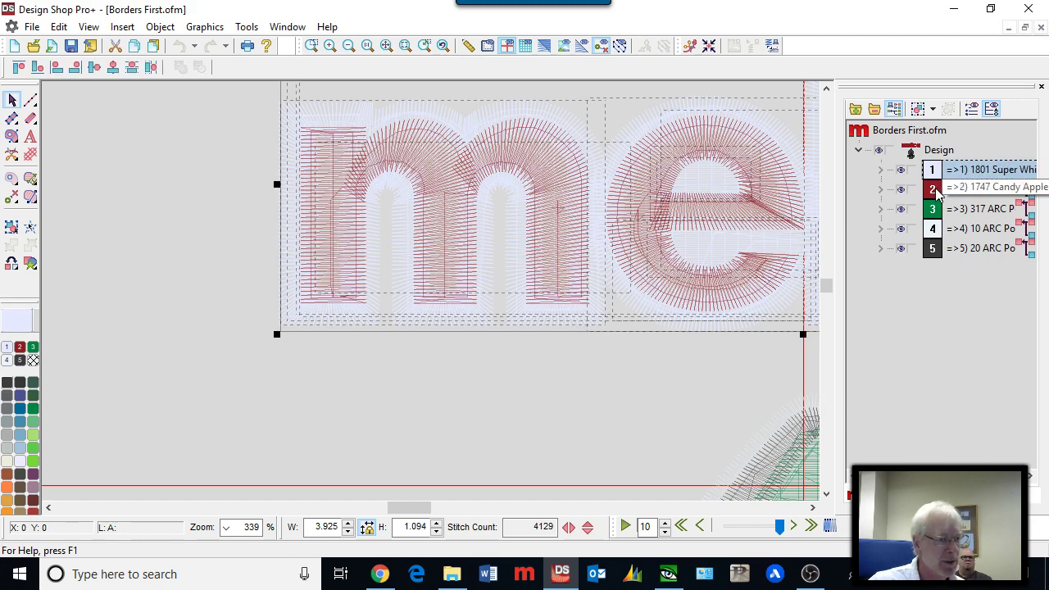
Step: Select colour block 2, the red letter fill, and examine the complete melco lettering in 3D with nothing selected
left_click(934, 190)
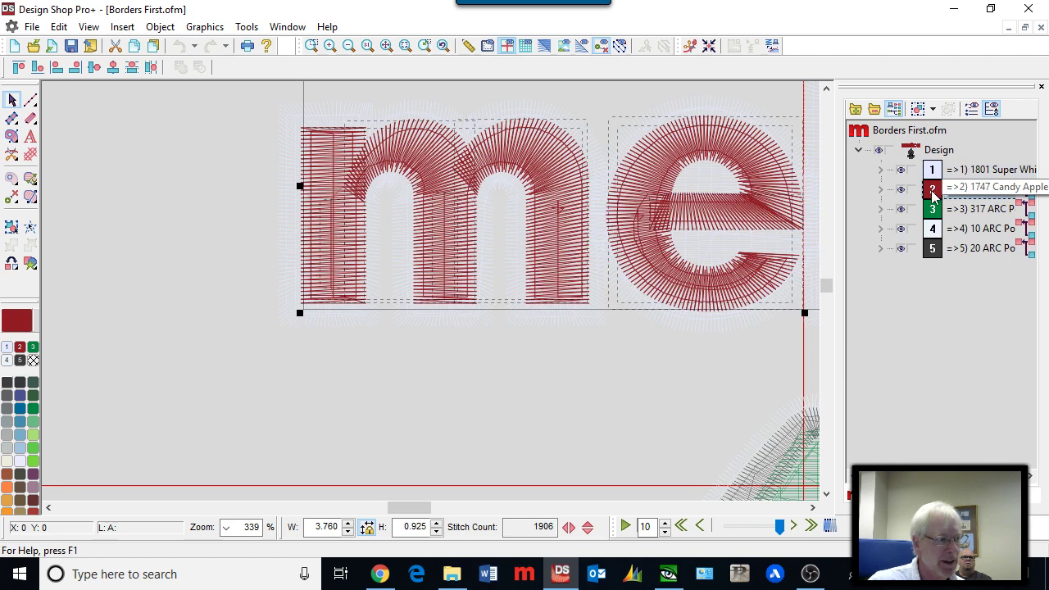
left_click(283, 397)
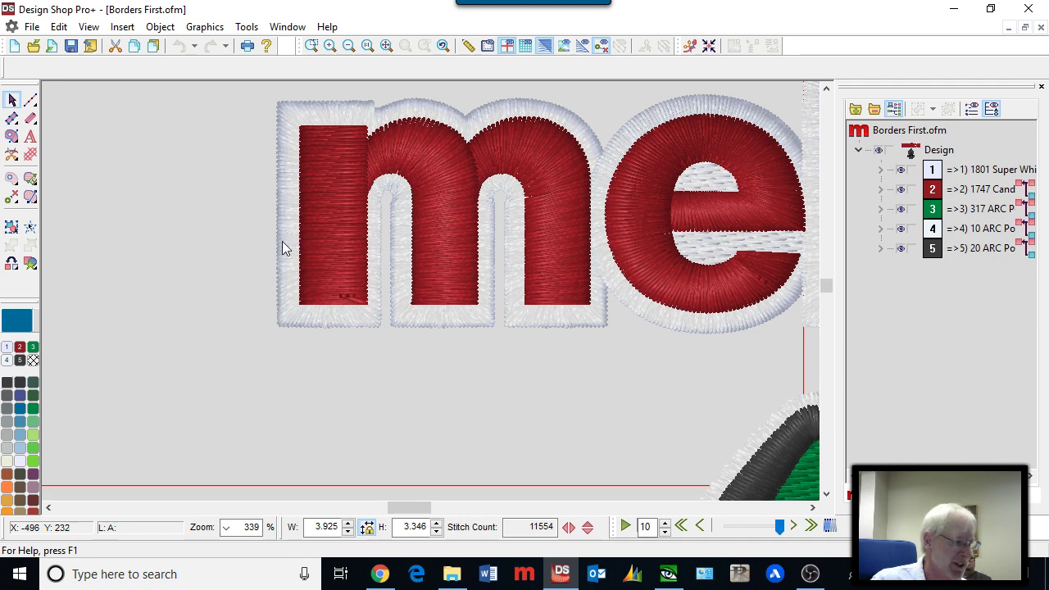
scroll(450, 271, "down", 1)
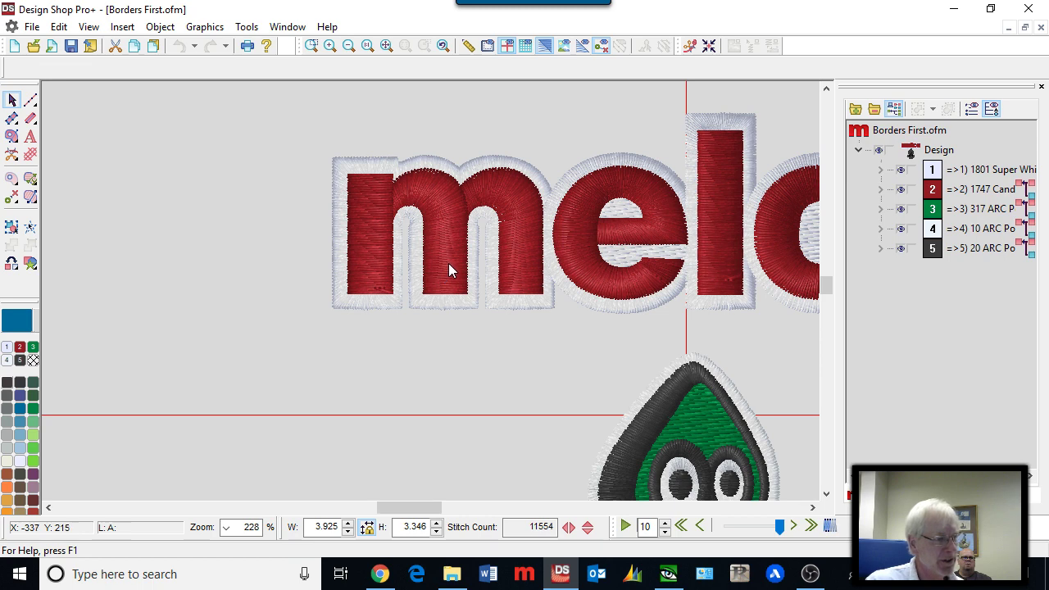
scroll(448, 271, "right", 3)
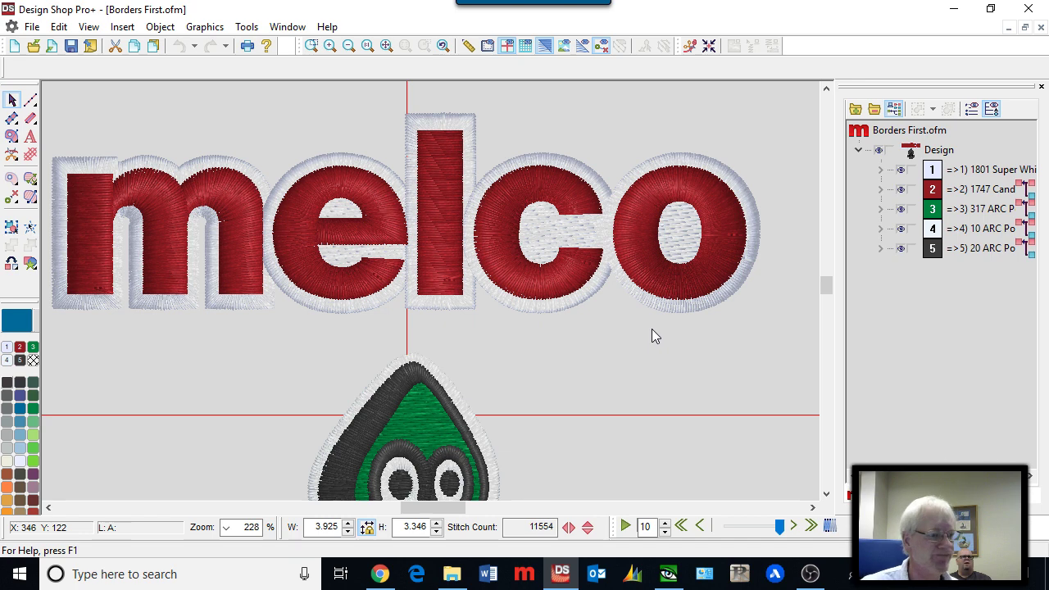
Step: Play the slow redraw with colour block 2, the red letter fill, hidden, and make that block visible again
left_click(902, 190)
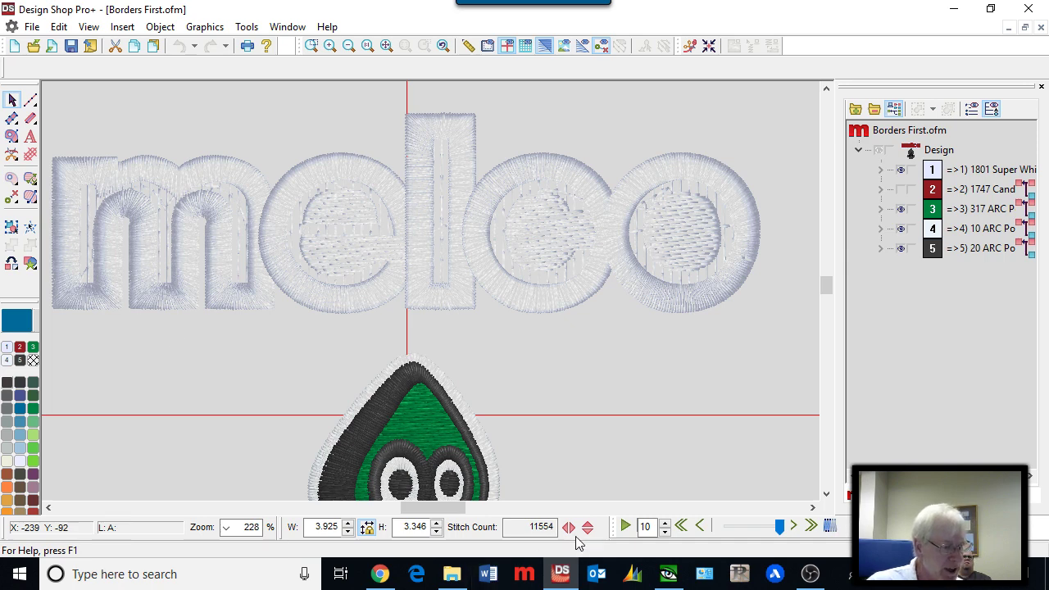
left_click(625, 527)
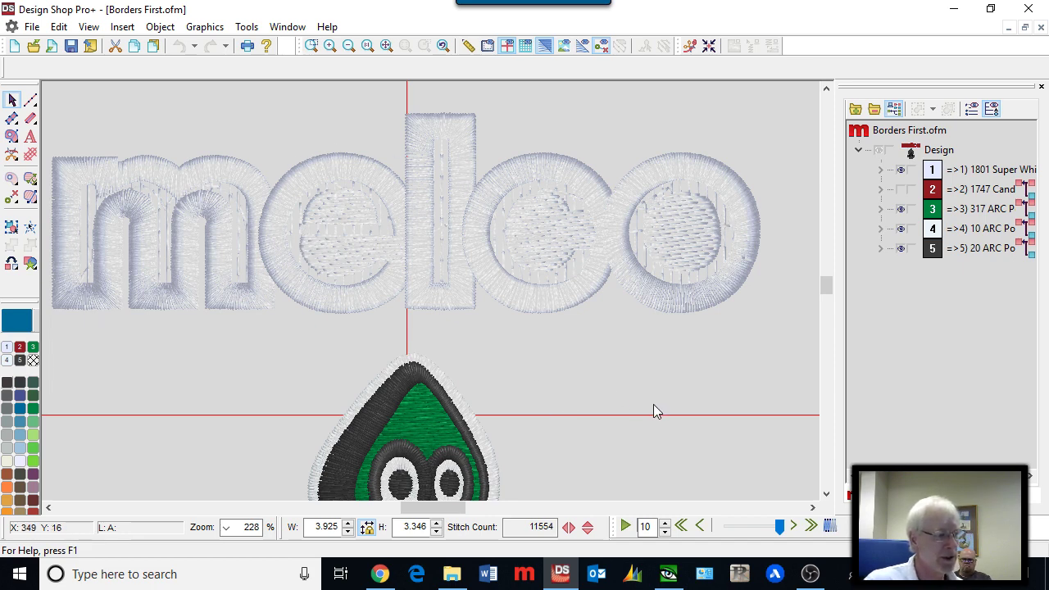
left_click(902, 189)
Step: Examine the green mascot and inspect colour block 1's elements, selecting its first walk stitch before clearing the selection
scroll(607, 343, "down", 4)
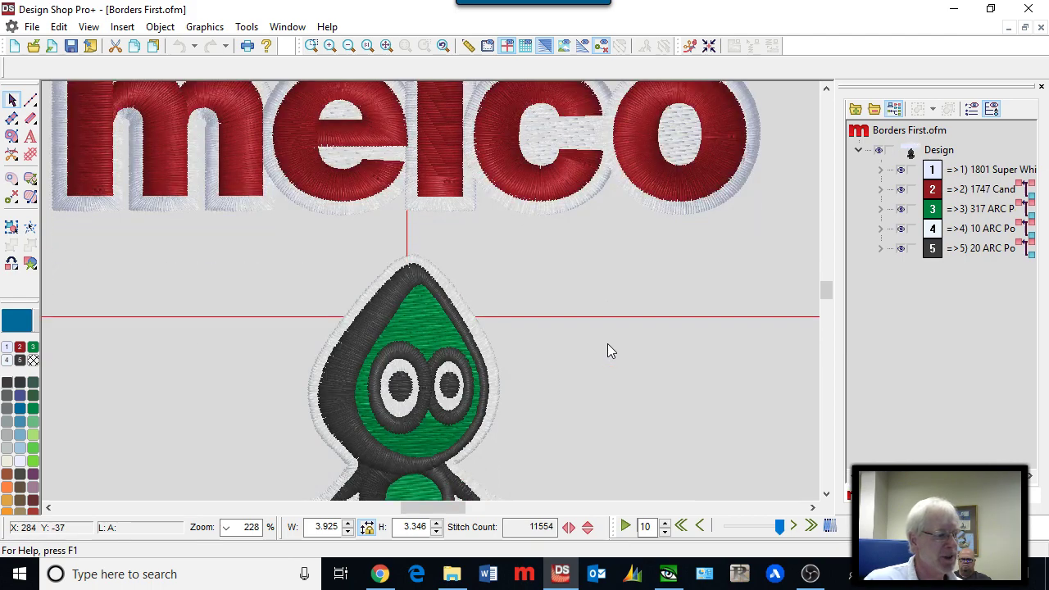
scroll(608, 351, "down", 1)
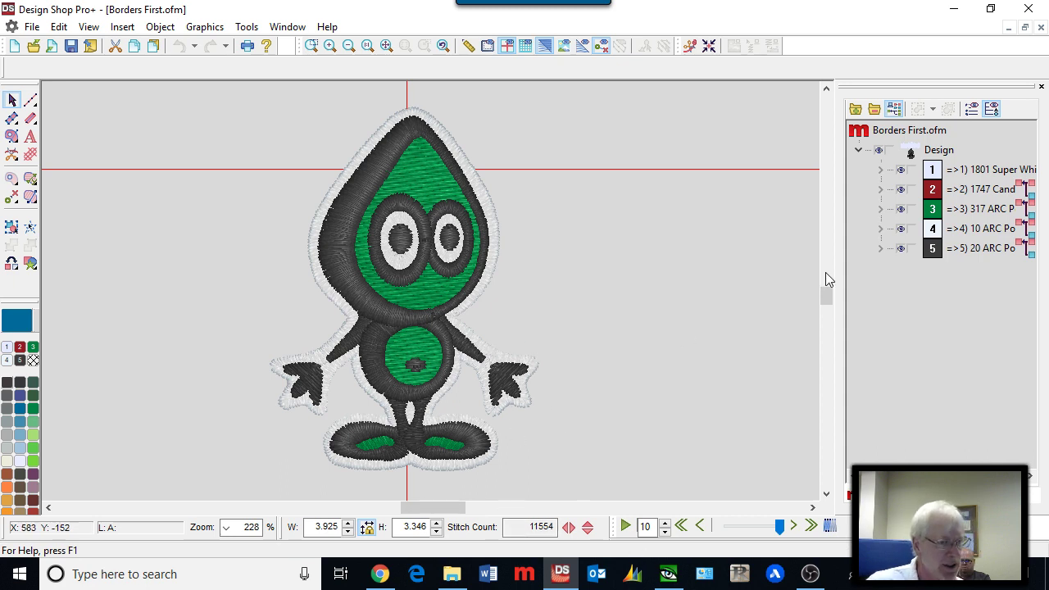
left_click(935, 174)
left_click(882, 170)
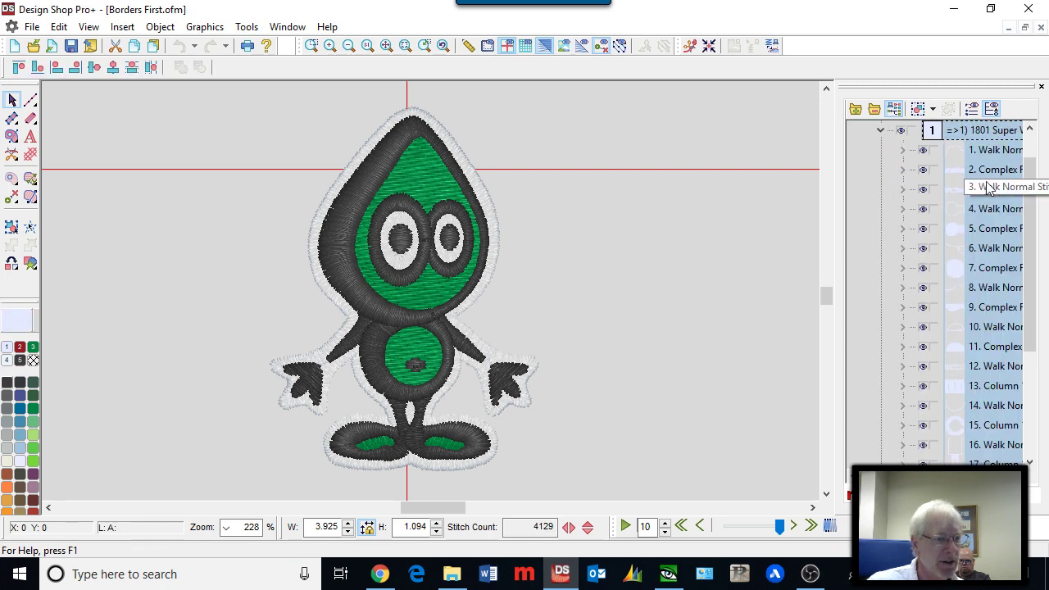
left_click(952, 150)
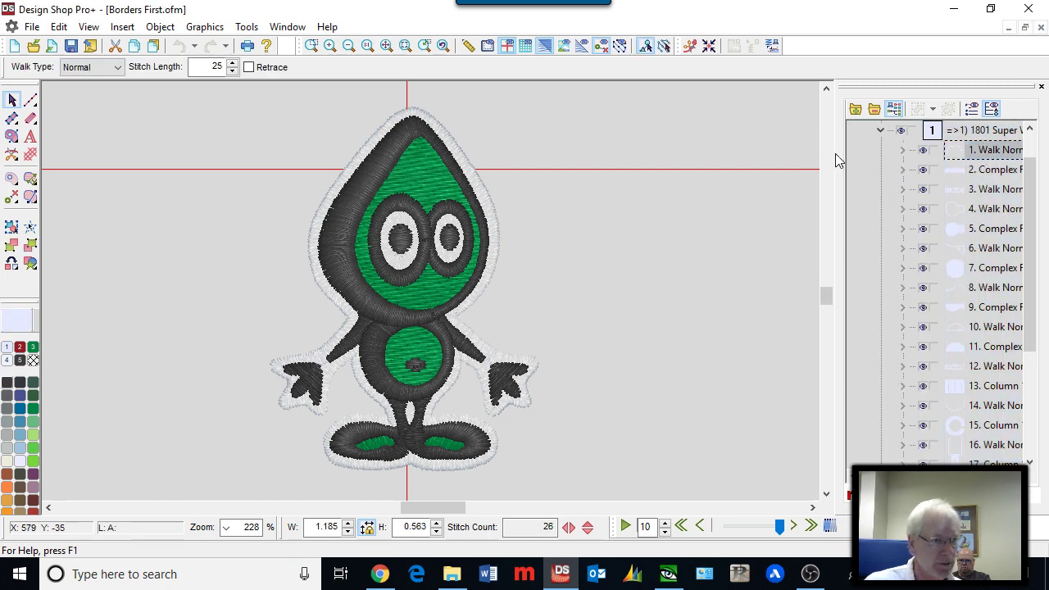
left_click(881, 130)
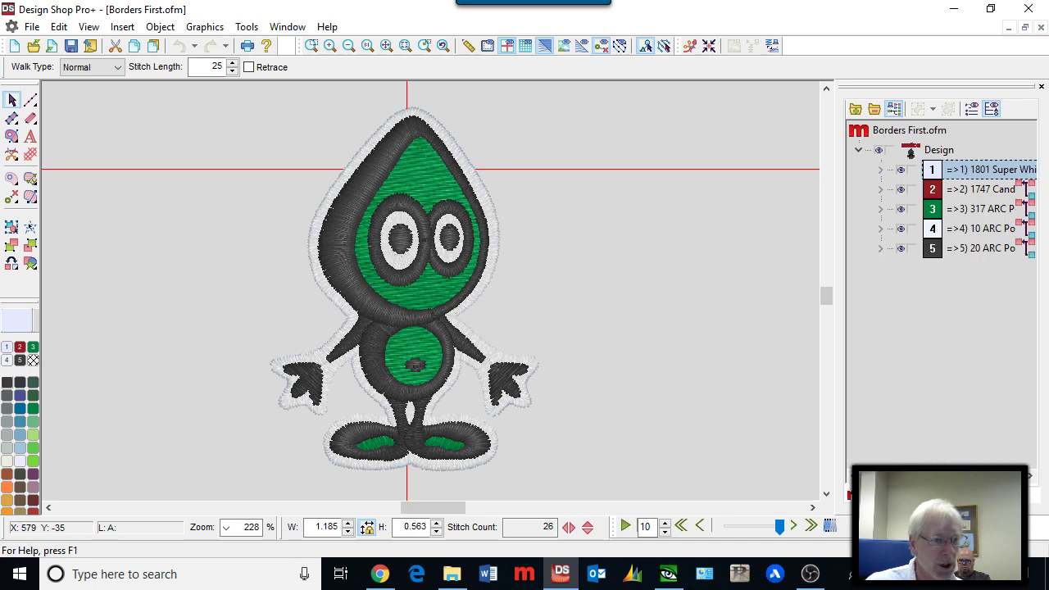
left_click(799, 263)
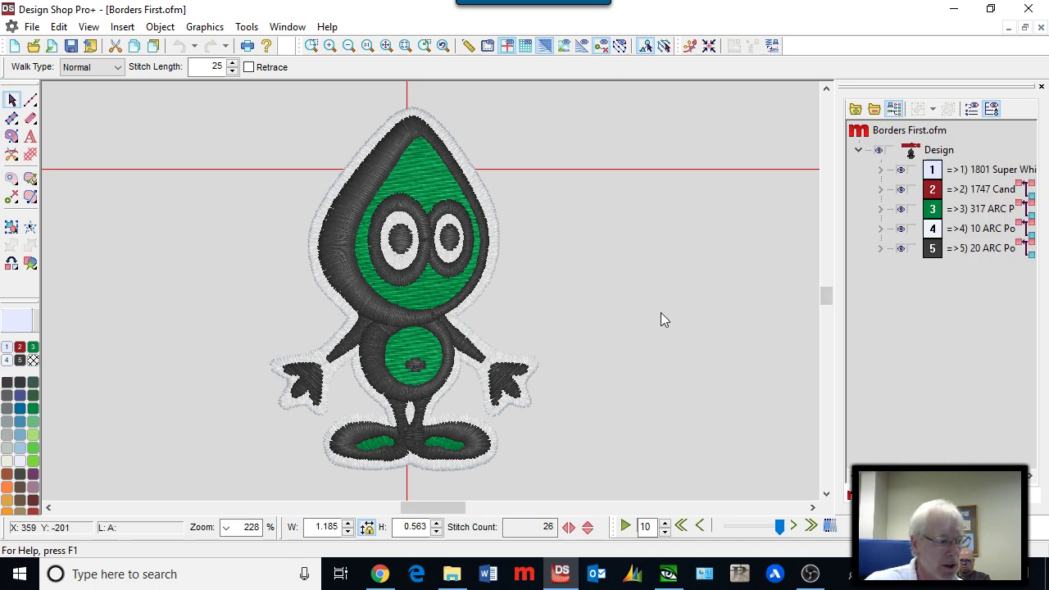
Step: Play the slow redraw of the mascot and bring the lettering and mascot into view together
left_click(625, 527)
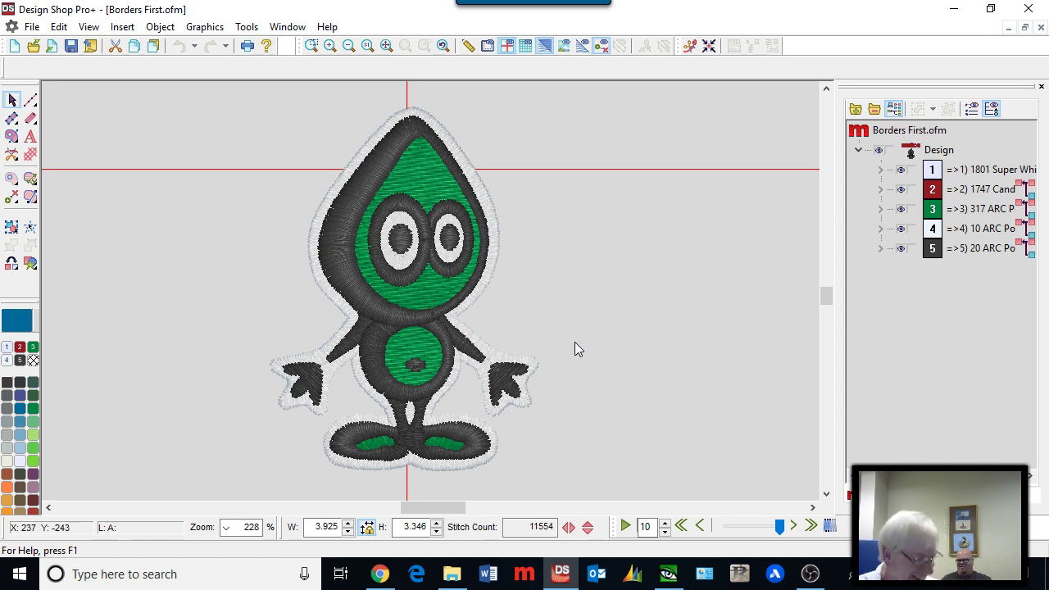
scroll(541, 287, "down", 5)
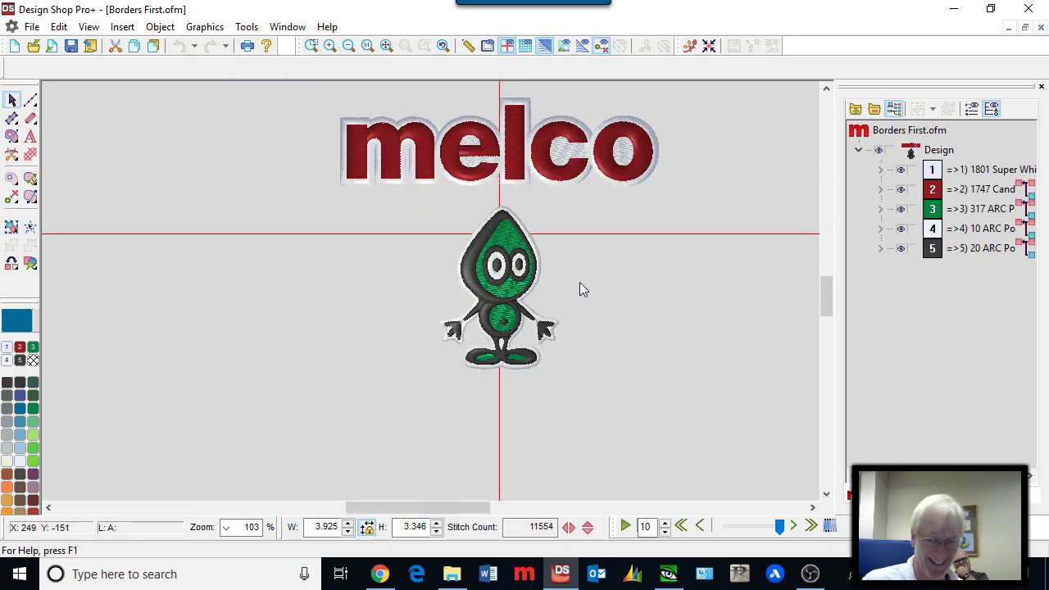
scroll(694, 267, "up", 1)
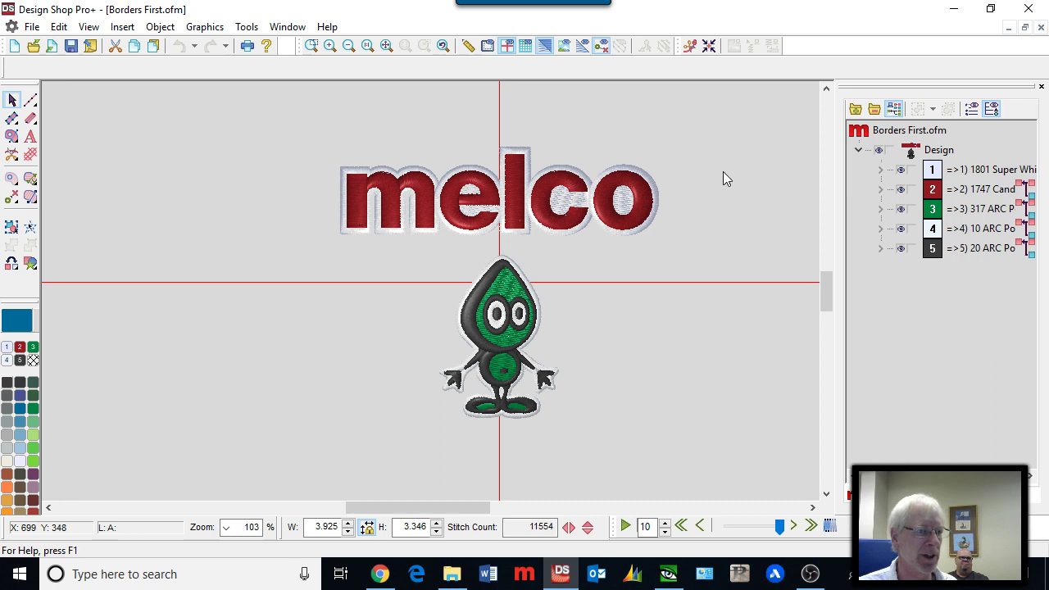
Step: Close Borders First.ofm without saving its changes and open Borders around filled letters.ofm
left_click(1041, 27)
left_click(574, 322)
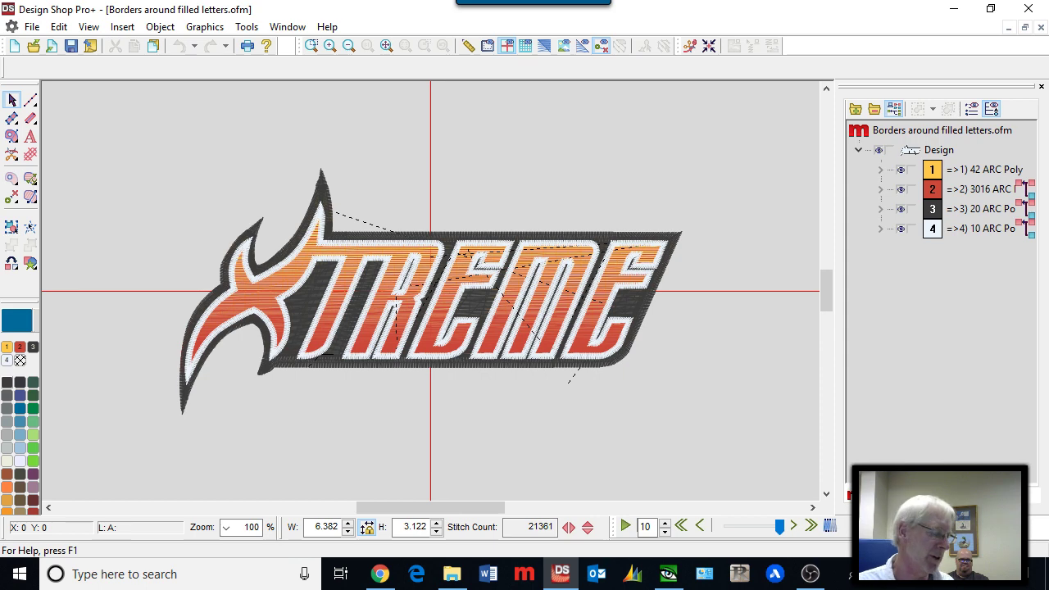
Step: Select the black border around the XTREME lettering, clear the selection and display the design in 3D
left_click(478, 416)
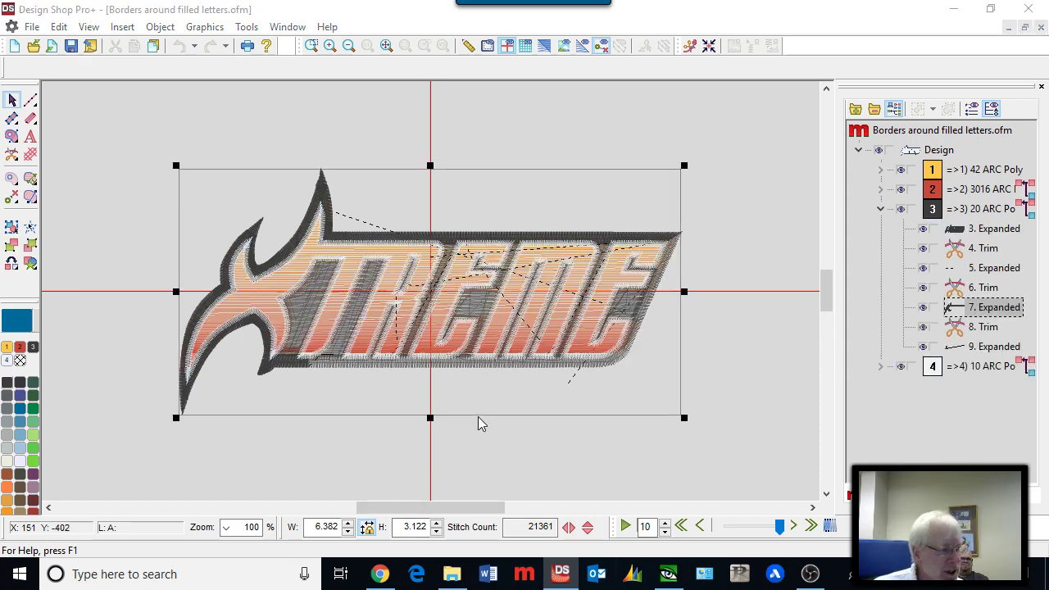
left_click(574, 471)
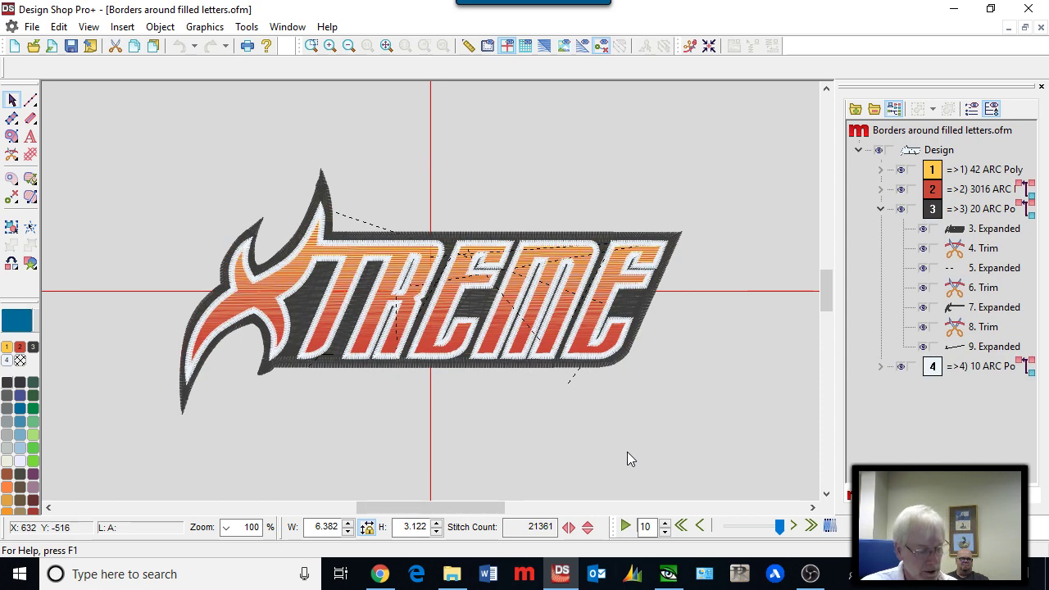
key("t")
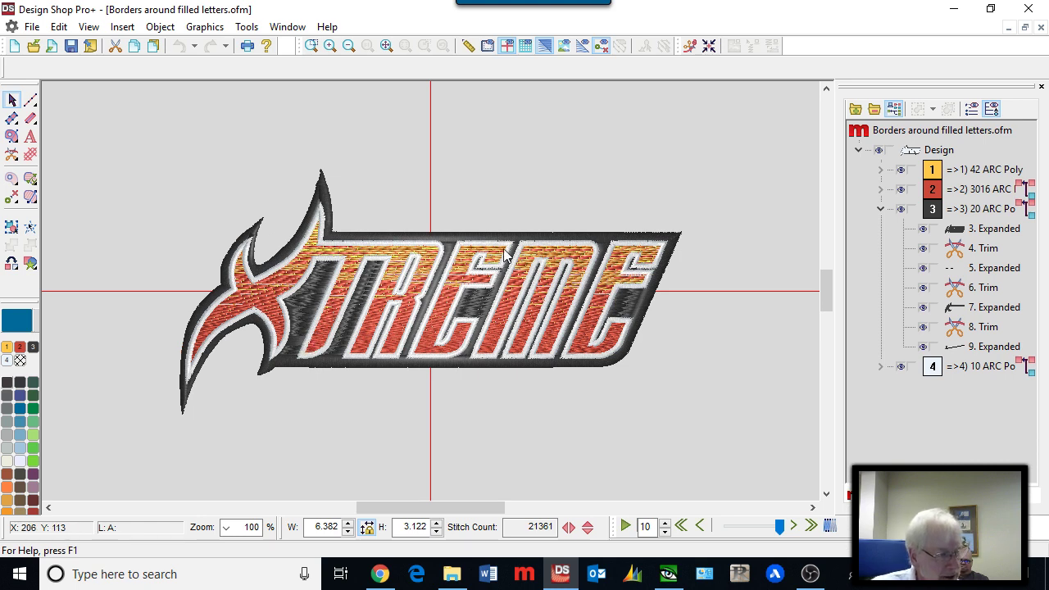
Step: Select the white border around the letter M, clear the selection and collapse the expanded colour blocks in the project tree
left_click(573, 330)
left_click(625, 392)
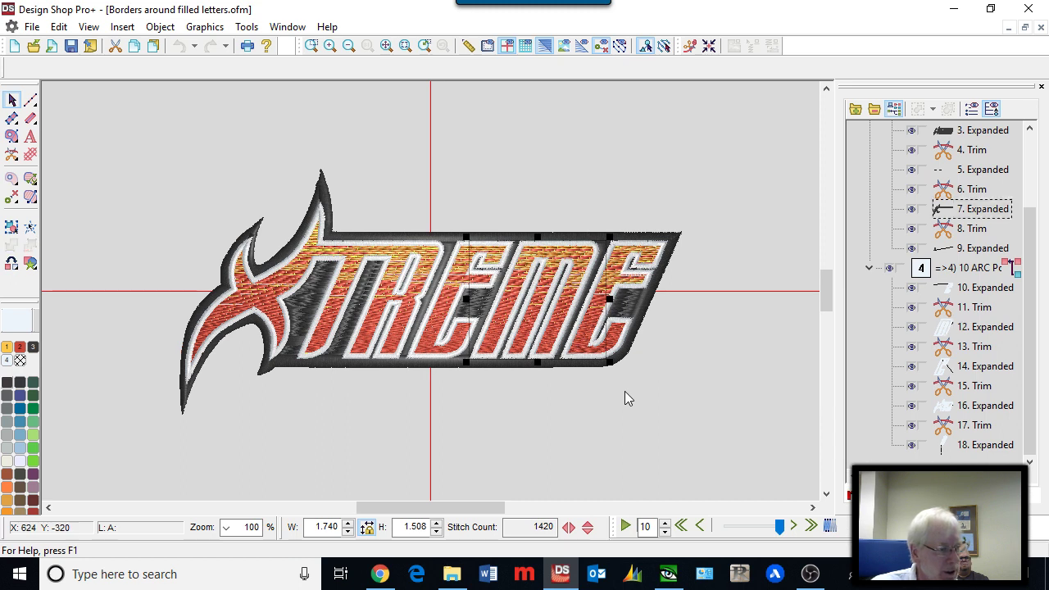
left_click(723, 337)
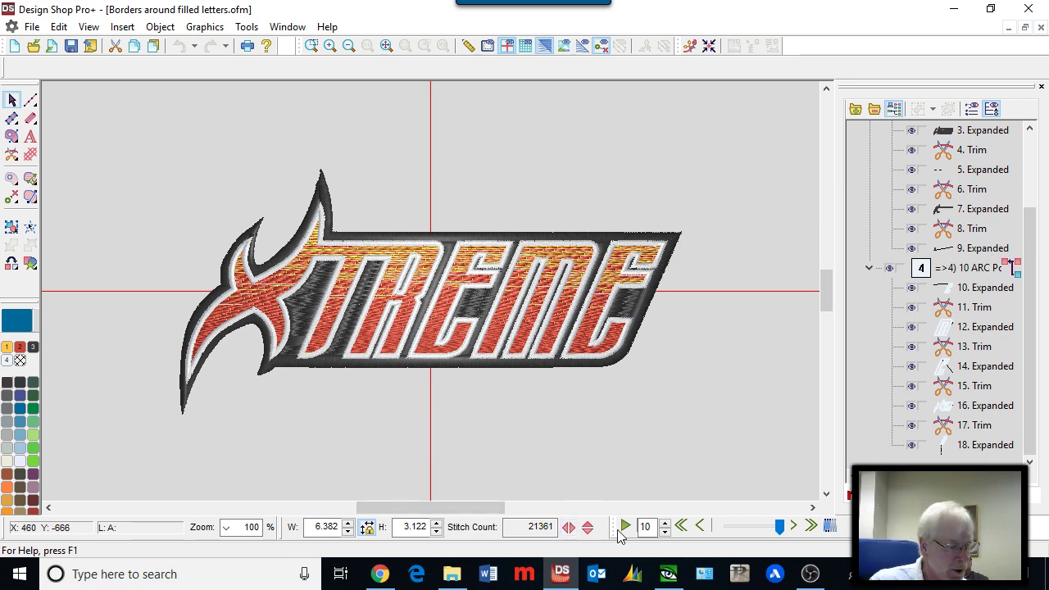
left_click(875, 110)
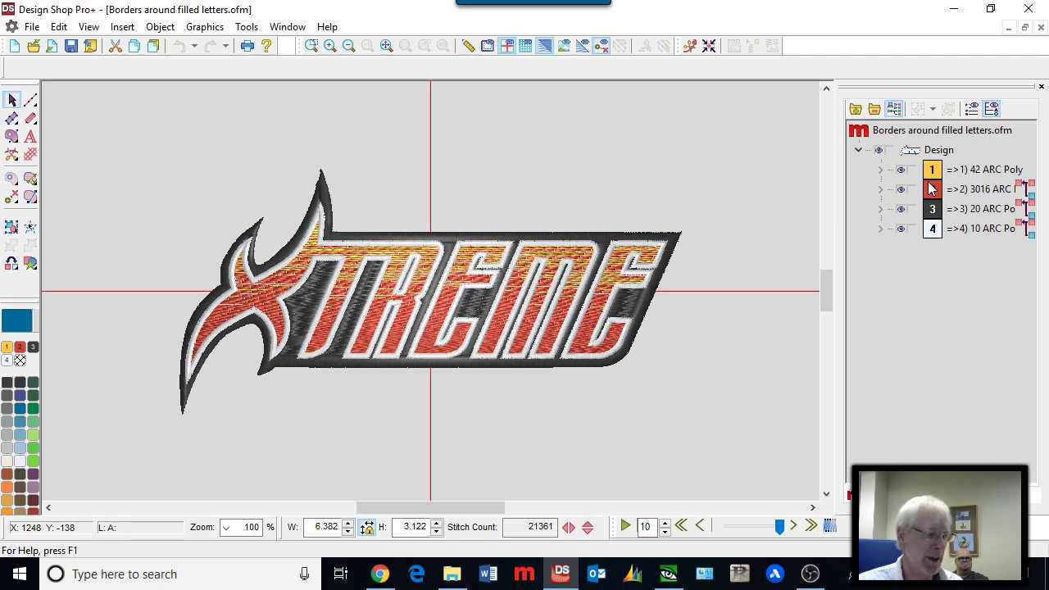
Step: Play the slow redraw of the XTREME design, skipping forward repeatedly through the yellow and red fills
left_click(625, 527)
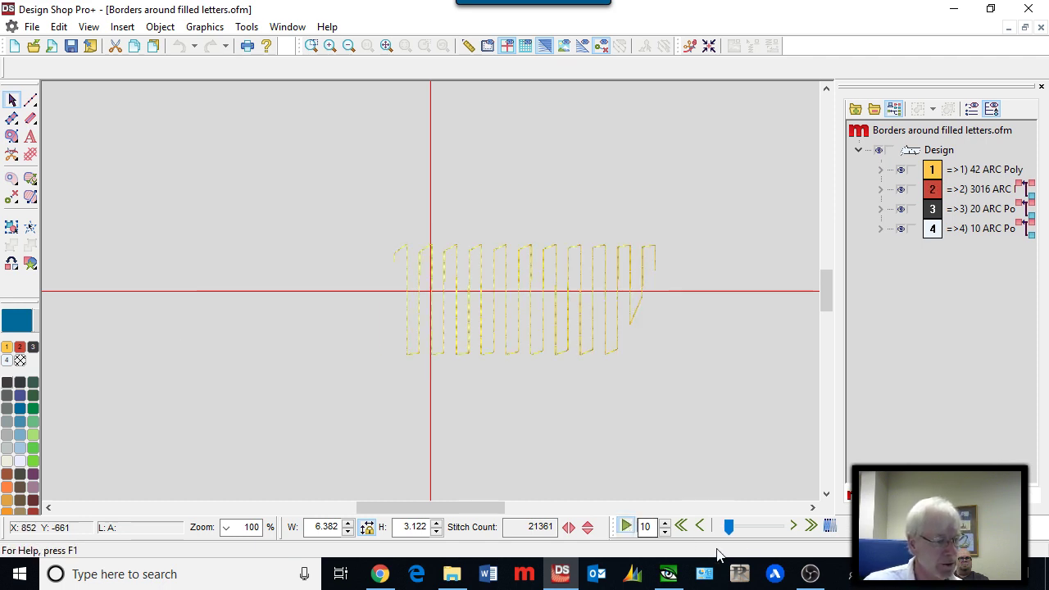
left_click(793, 527)
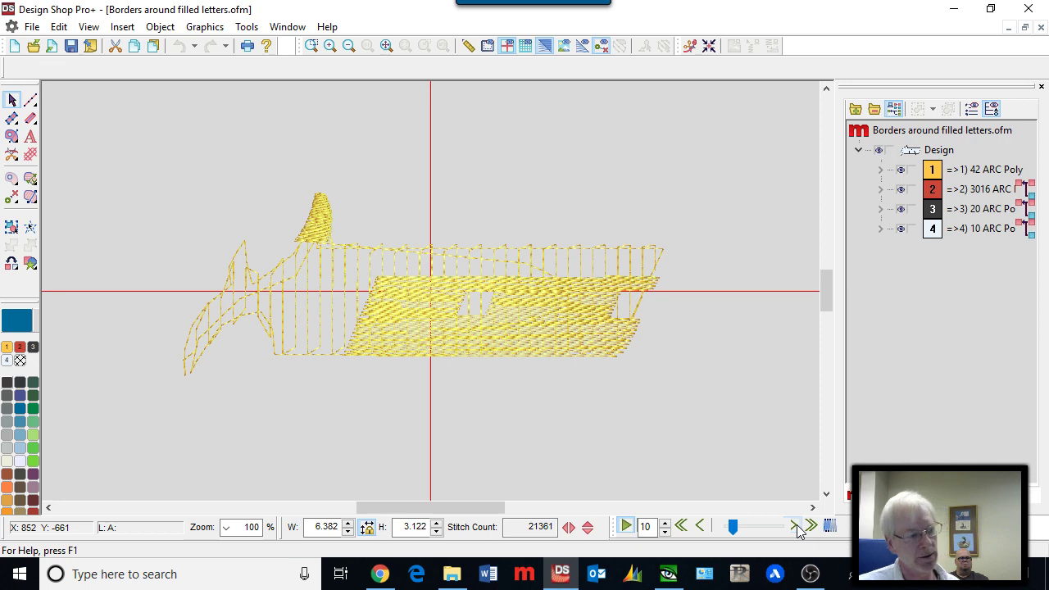
left_click(796, 526)
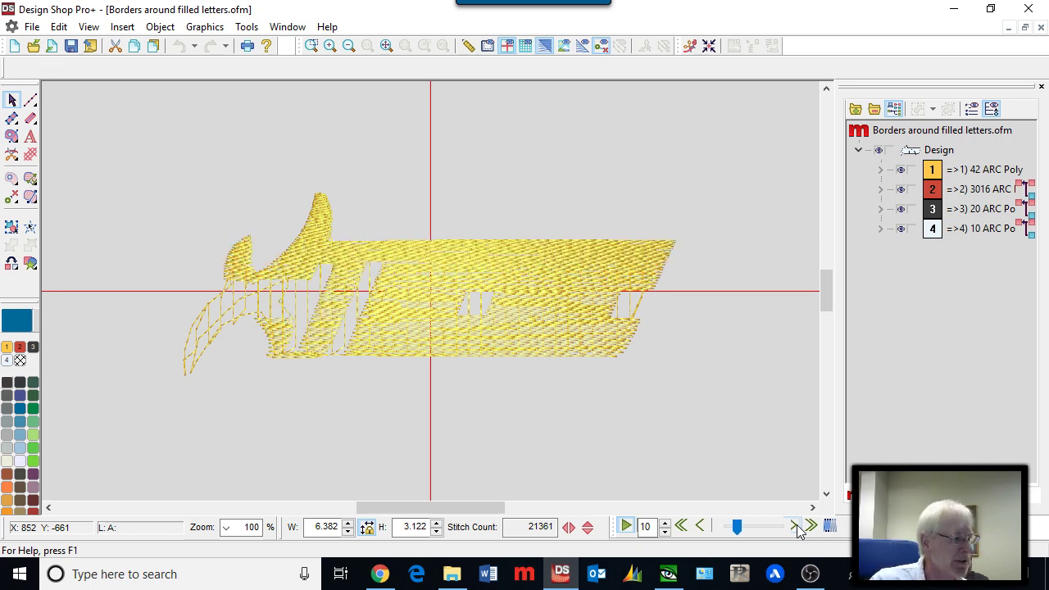
left_click(796, 527)
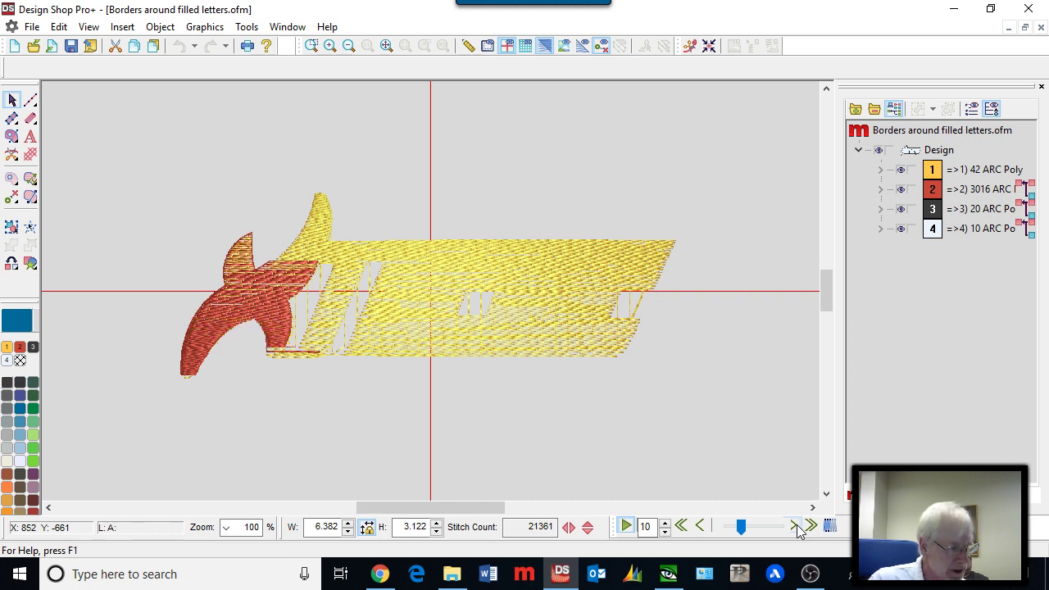
left_click(796, 526)
left_click(796, 526)
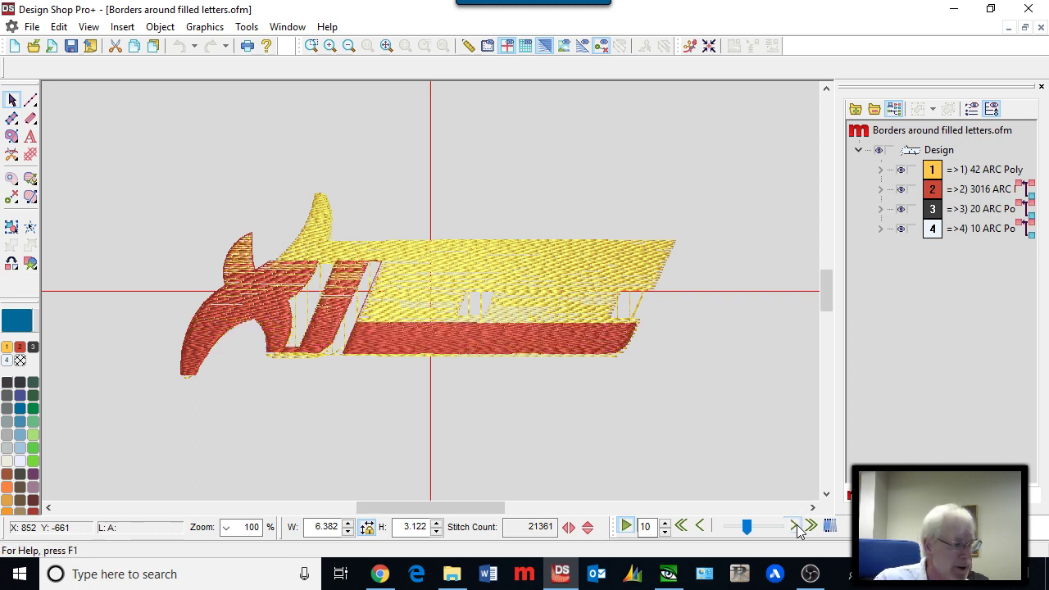
left_click(796, 526)
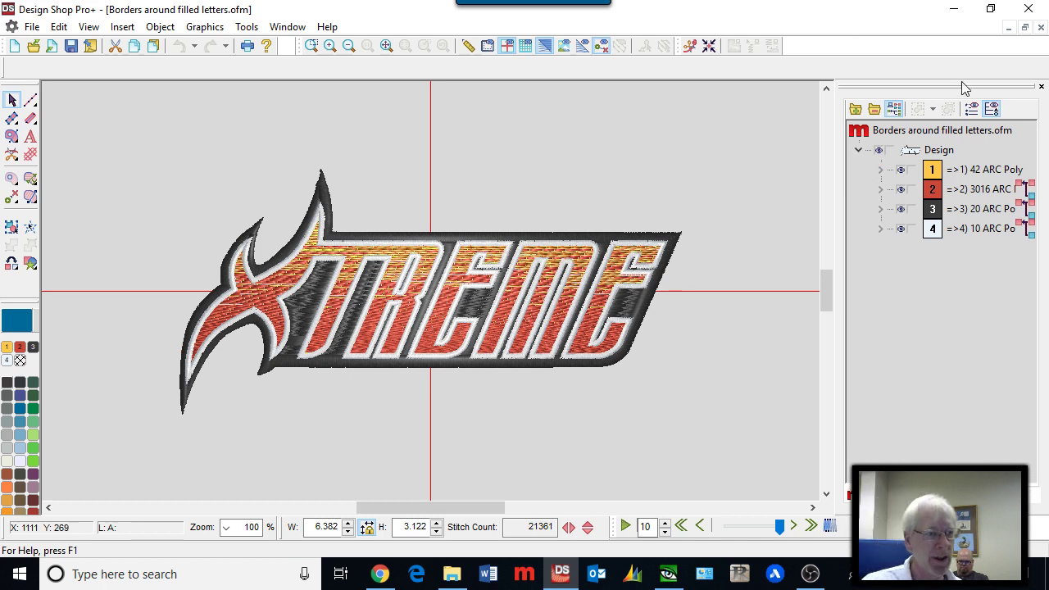
Step: Close Borders around filled letters.ofm without saving its changes and open Borders Around Logos.ofm
left_click(1041, 27)
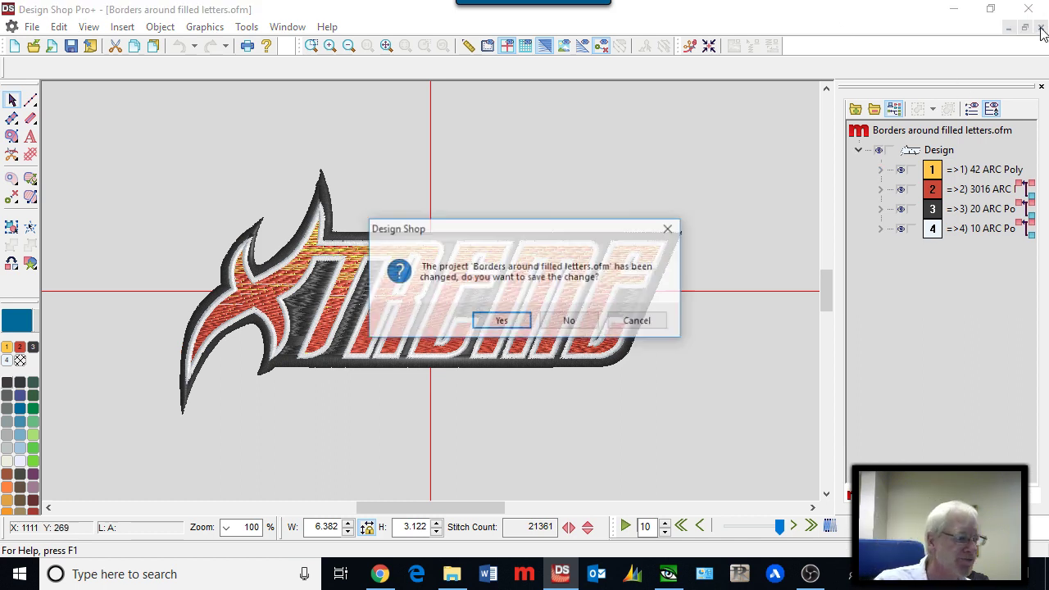
left_click(585, 323)
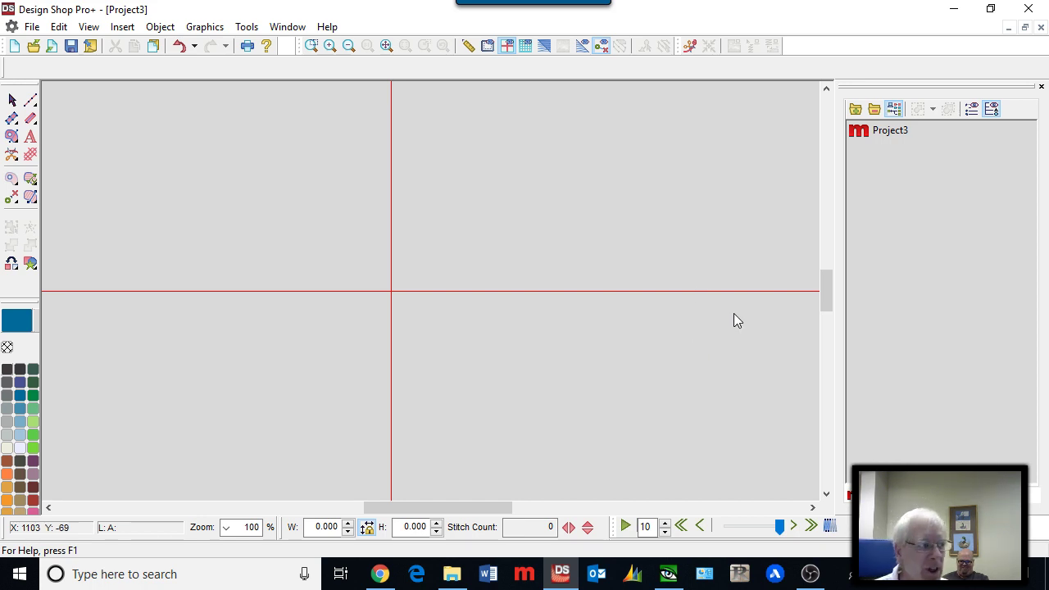
left_click(33, 48)
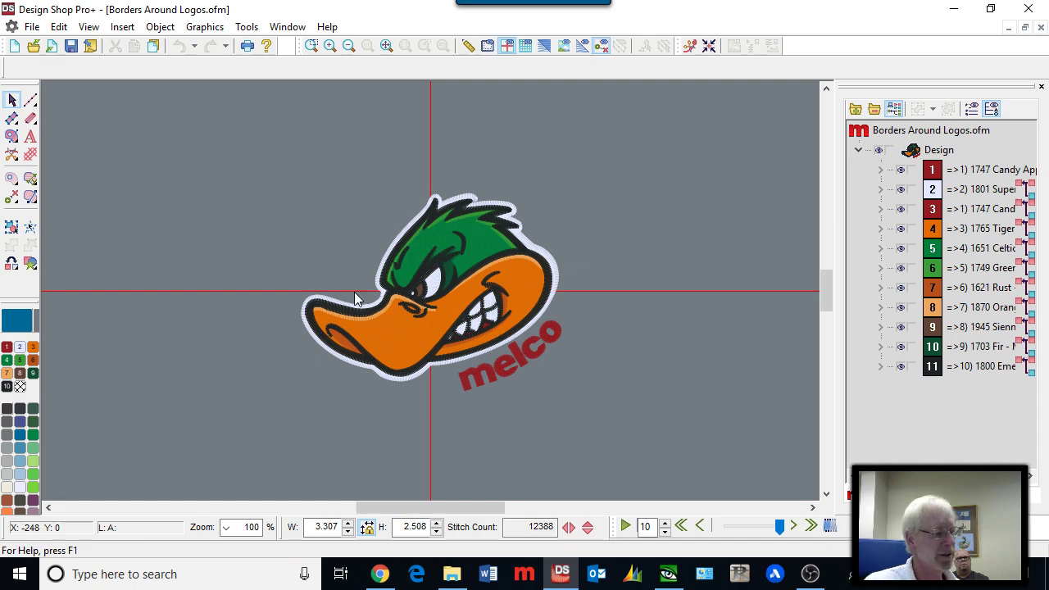
Step: Examine the duck logo up close, selecting colour block 1, the red melco lettering, and colour block 2, the white border
scroll(348, 269, "up", 1)
scroll(349, 270, "down", 1)
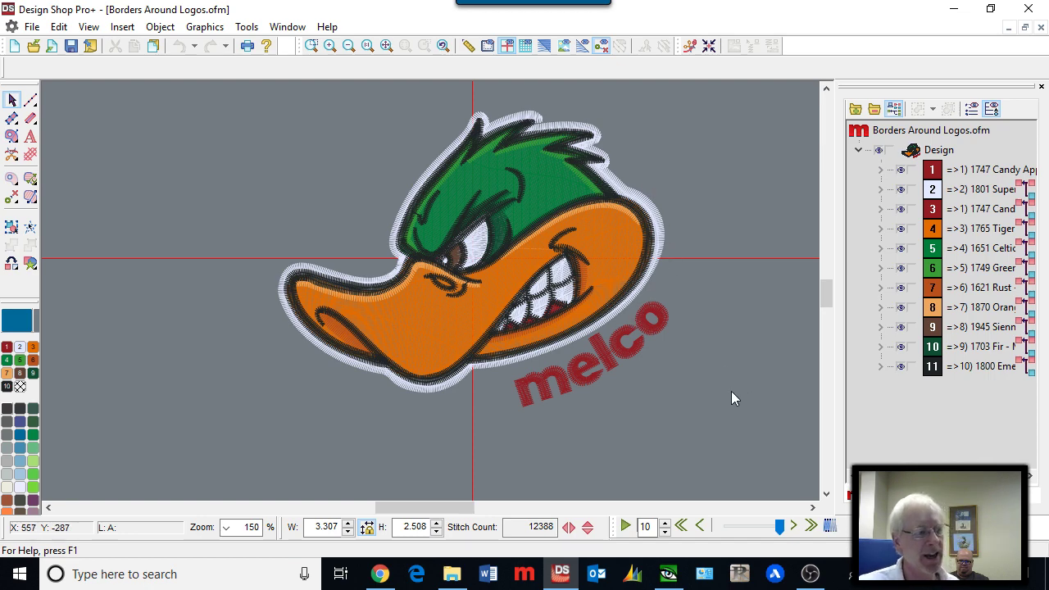
left_click(932, 170)
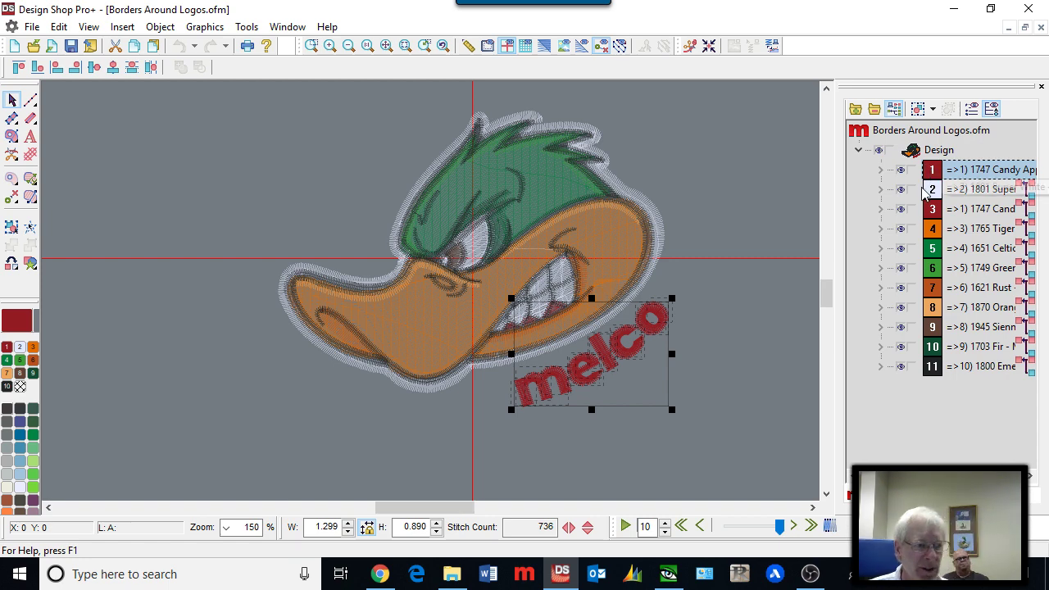
left_click(933, 191)
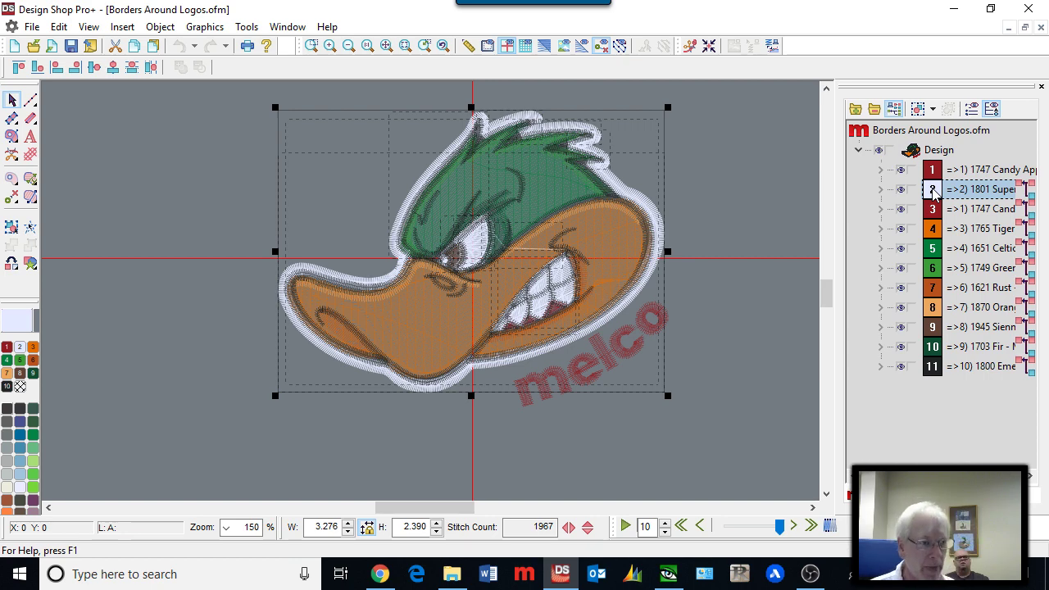
Step: Hide the whole design and show only colour block 1, the red melco lettering, and colour block 2, the white border
left_click(882, 152)
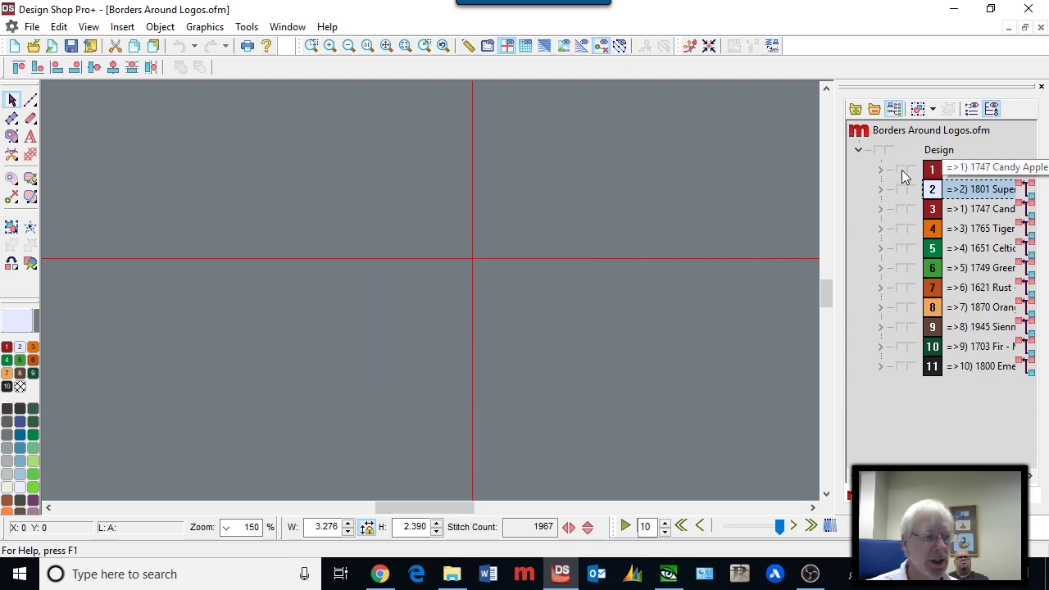
left_click(901, 169)
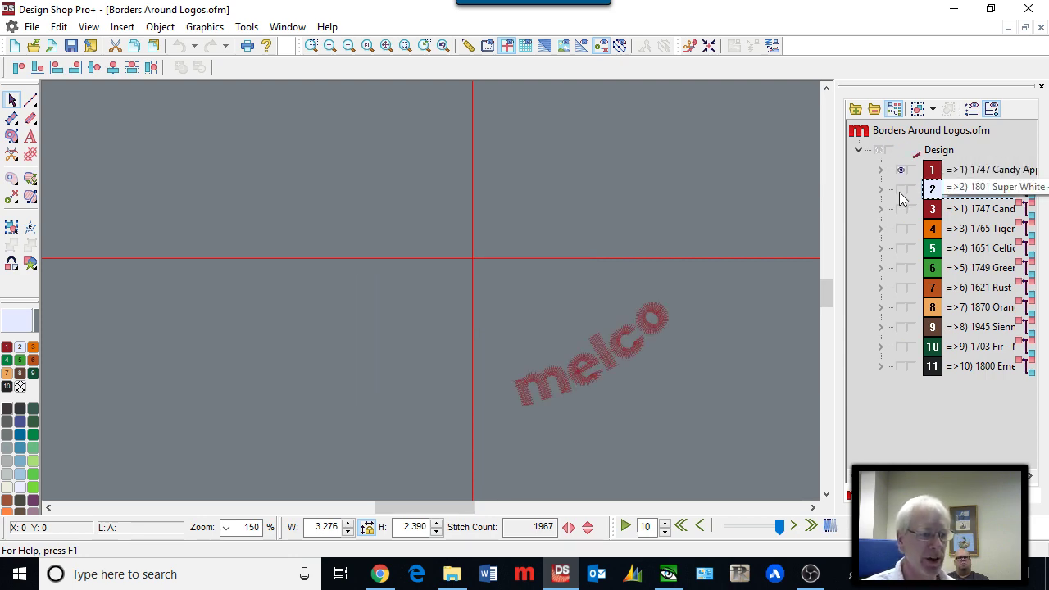
left_click(901, 190)
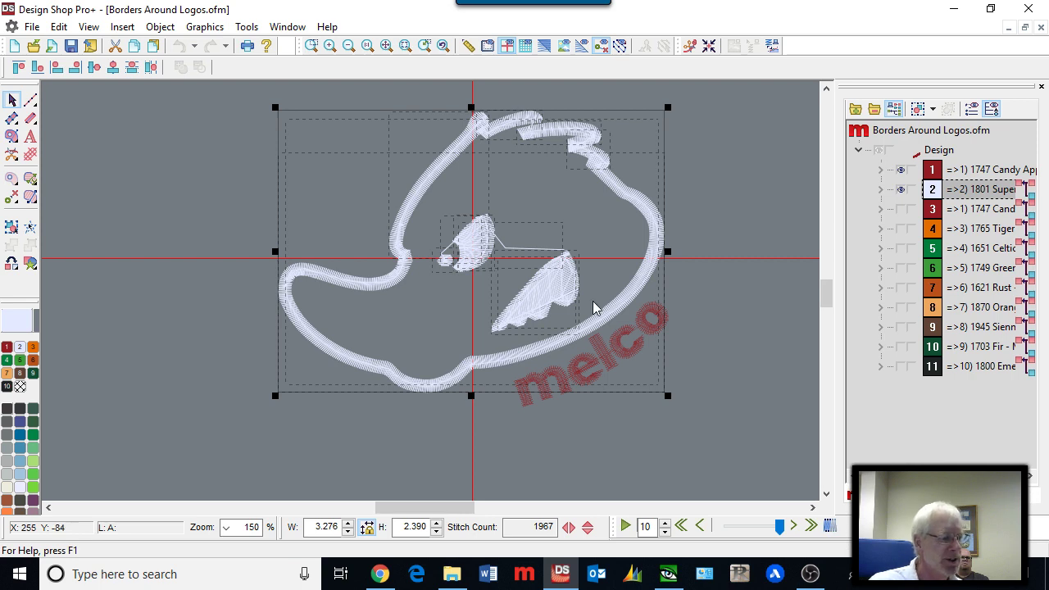
Step: Examine colour block 2's elements 15, 16, 17 and 22 one by one, clear the selection and collapse the block
left_click(881, 189)
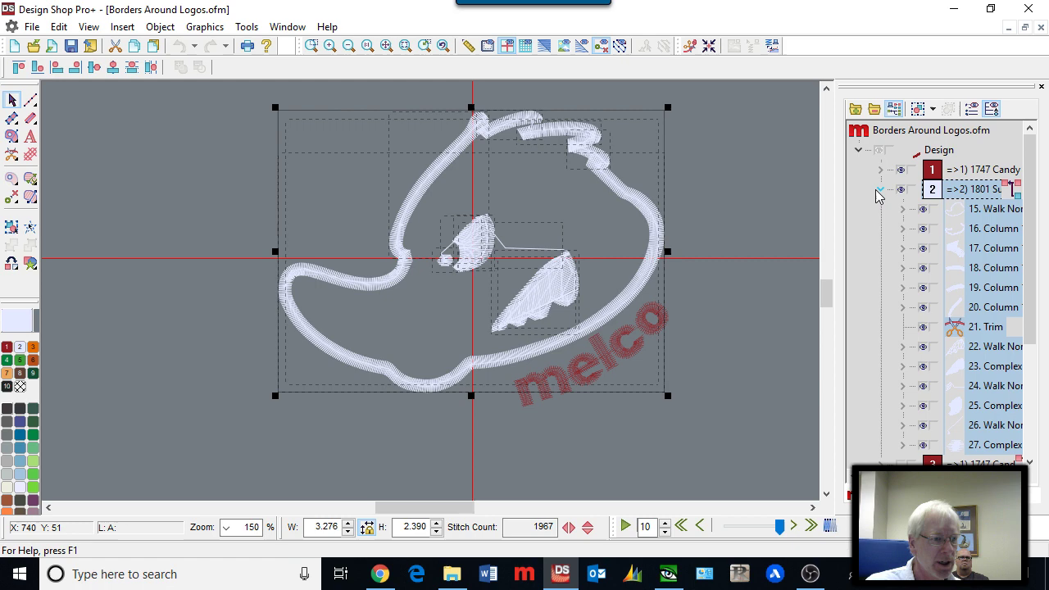
left_click(964, 211)
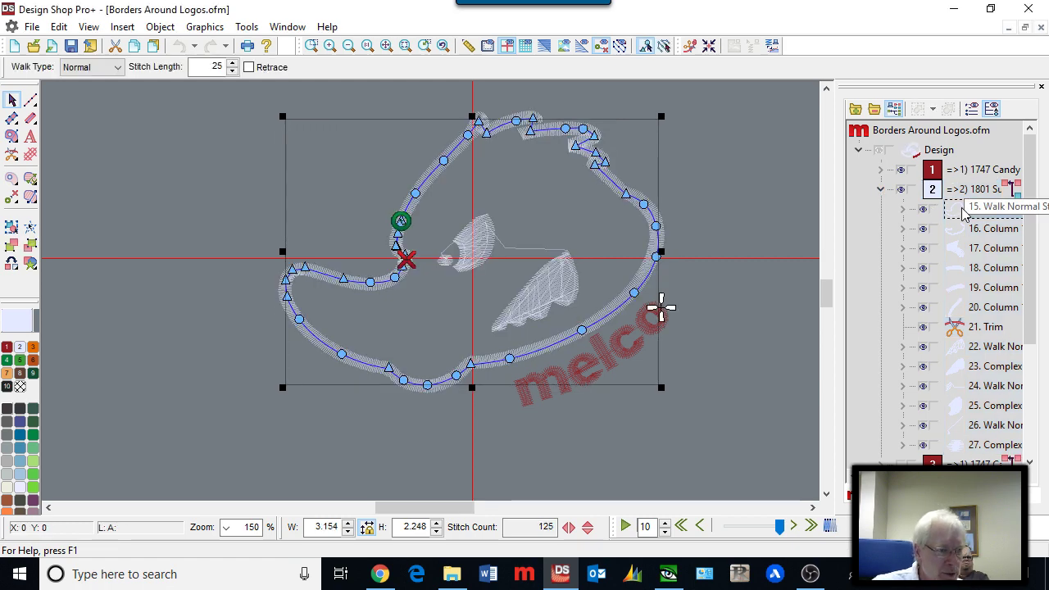
left_click(970, 230)
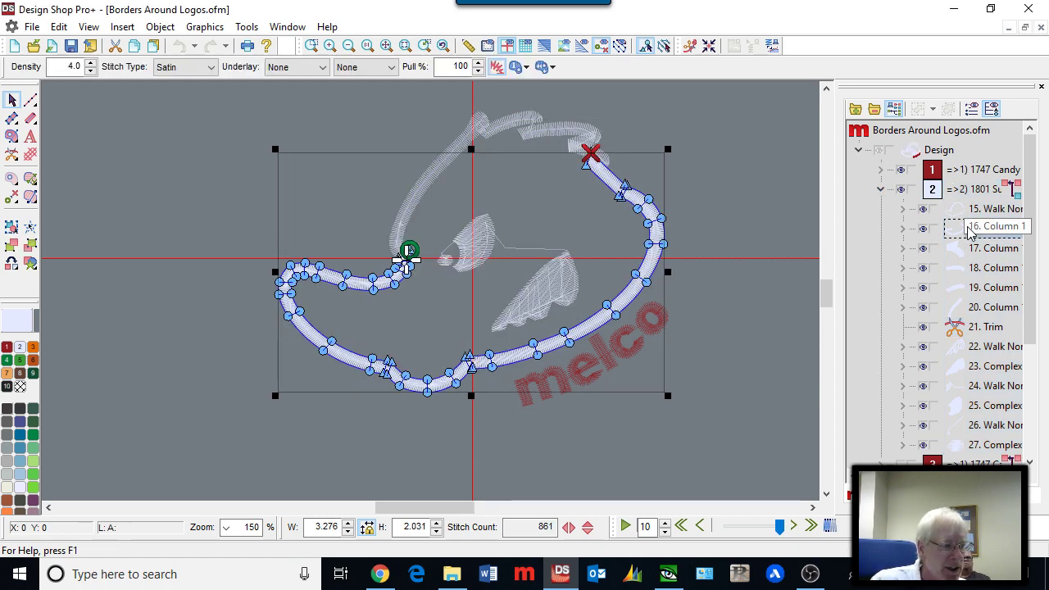
left_click(979, 249)
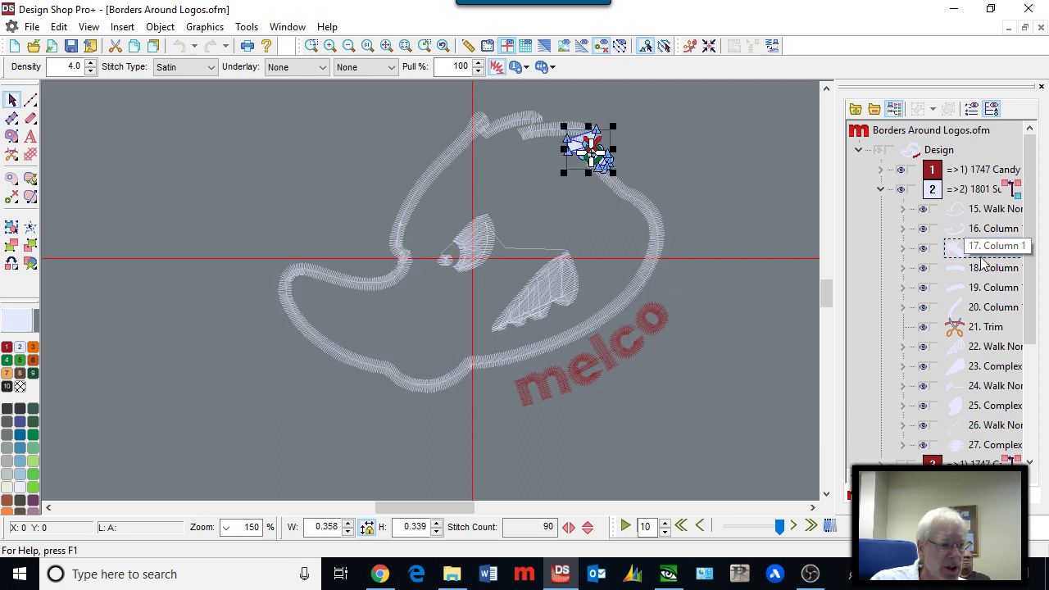
left_click(975, 346)
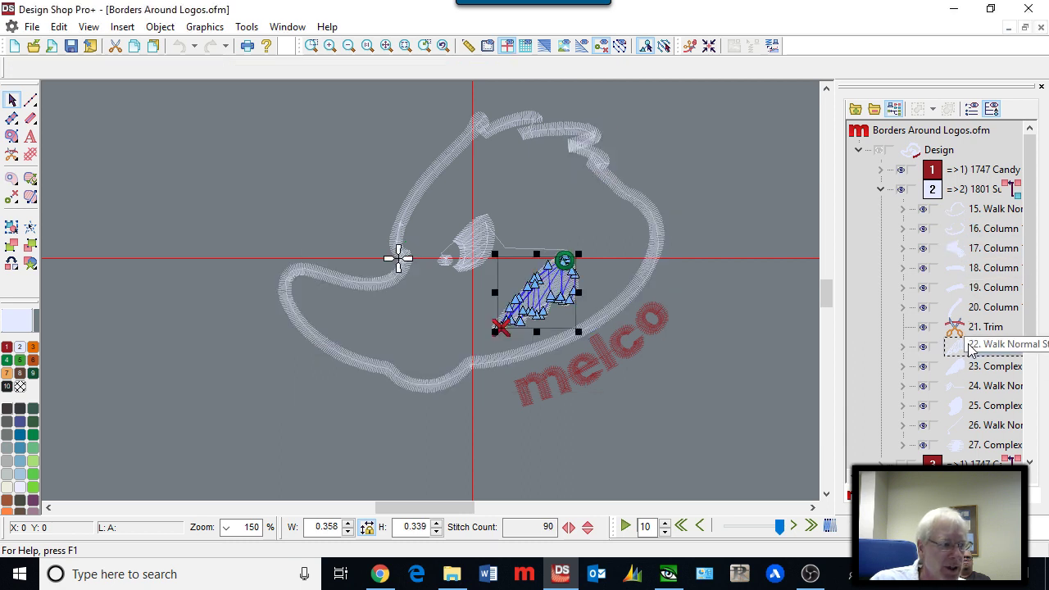
left_click(713, 359)
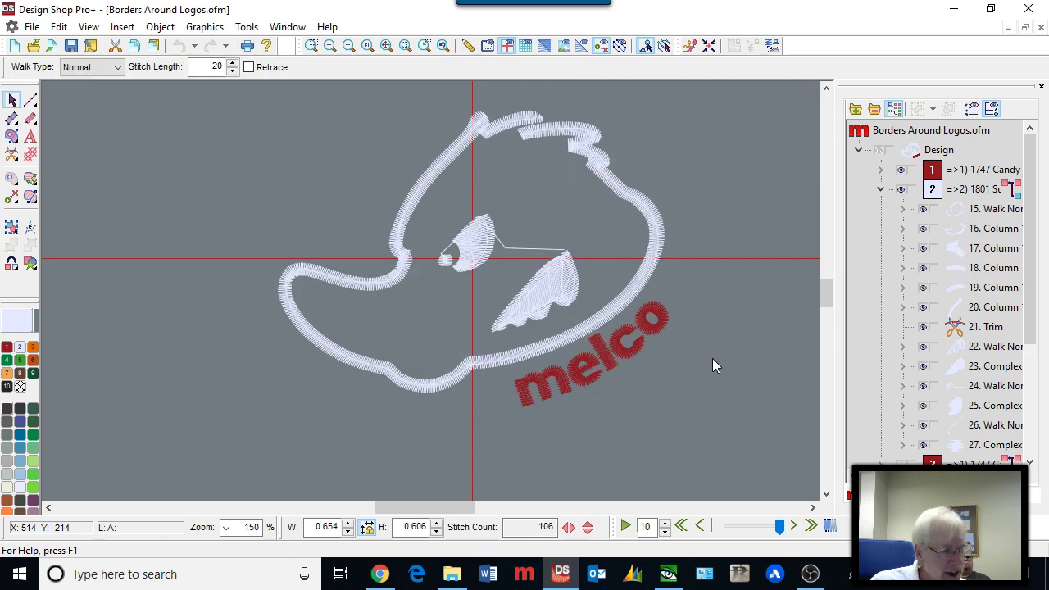
left_click(880, 190)
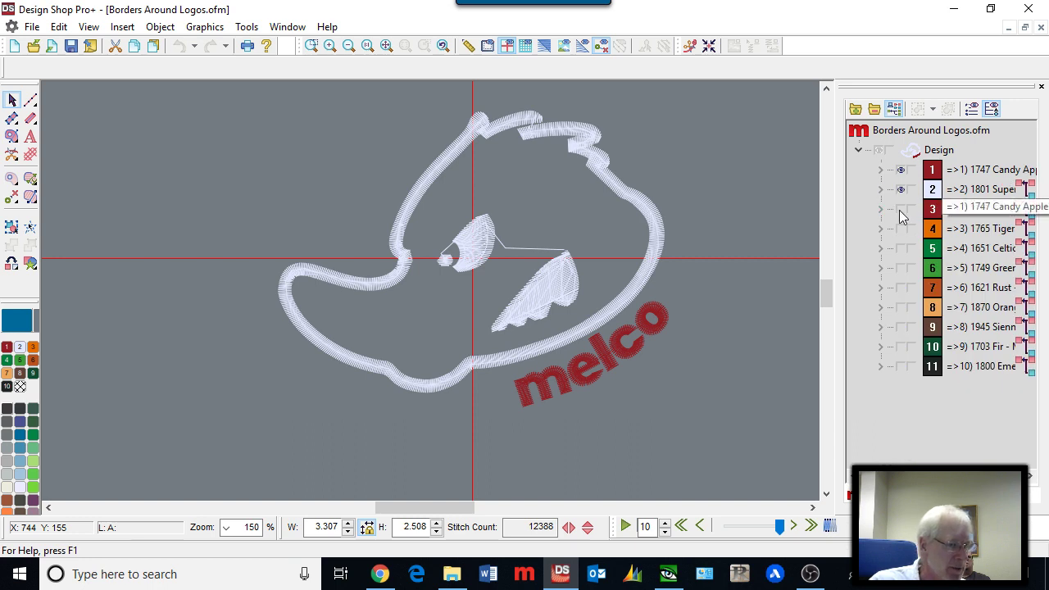
Step: Show colour blocks 3 and 4 and examine the orange beak fill against the white border up close
left_click(901, 210)
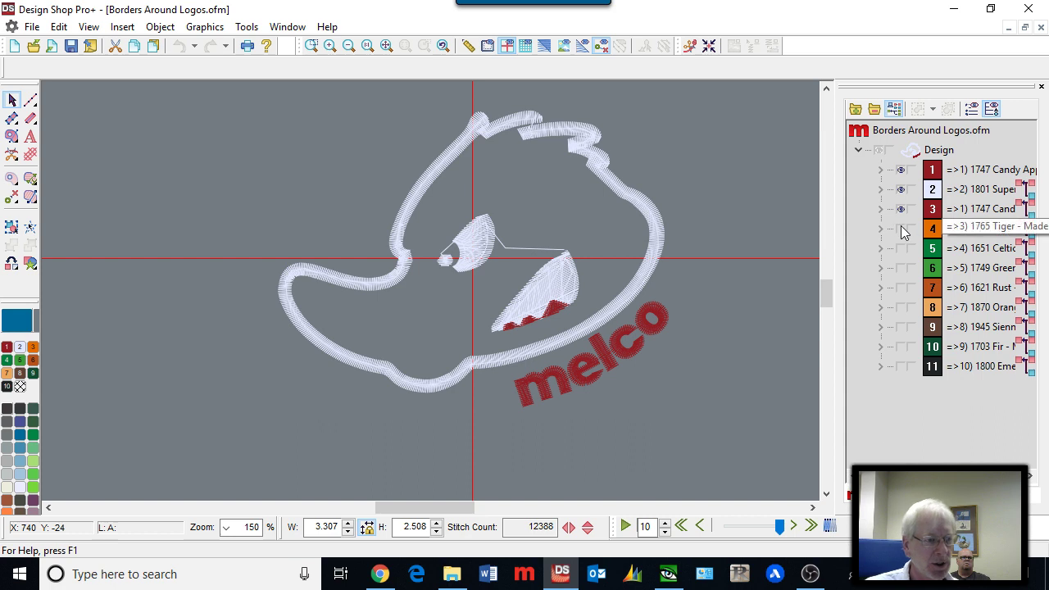
left_click(900, 230)
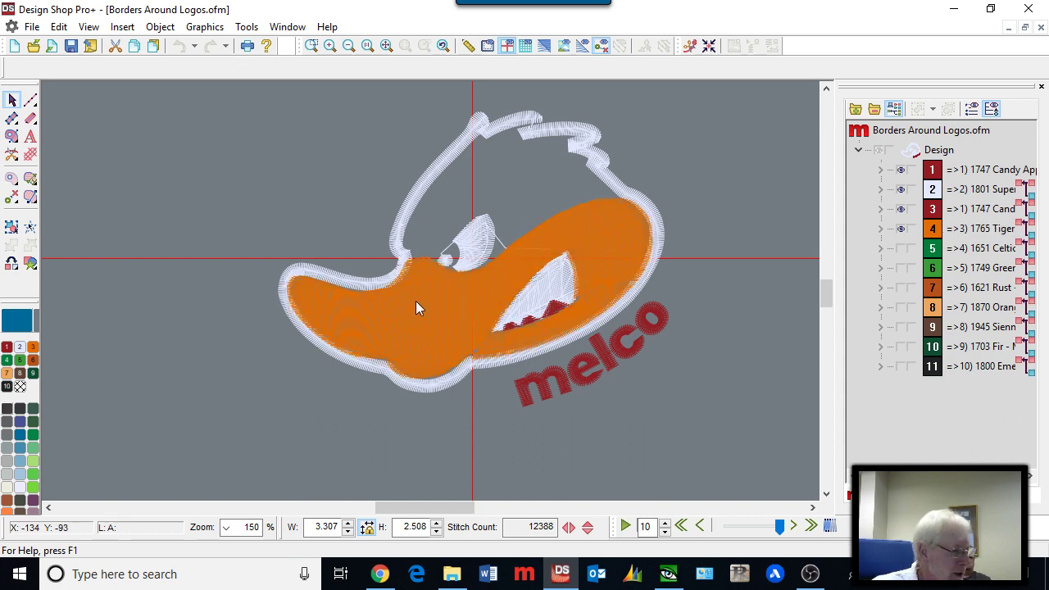
scroll(391, 316, "up", 4)
scroll(391, 316, "down", 2)
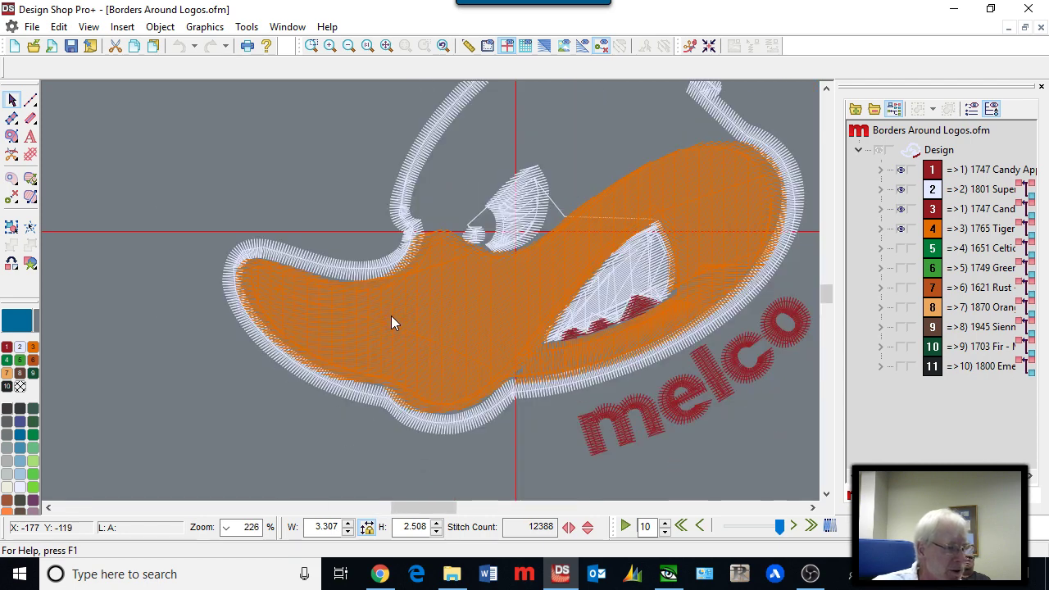
Step: Select the orange beak's complex fill to examine its outline, clear the selection and collapse colour block 4
left_click(468, 315)
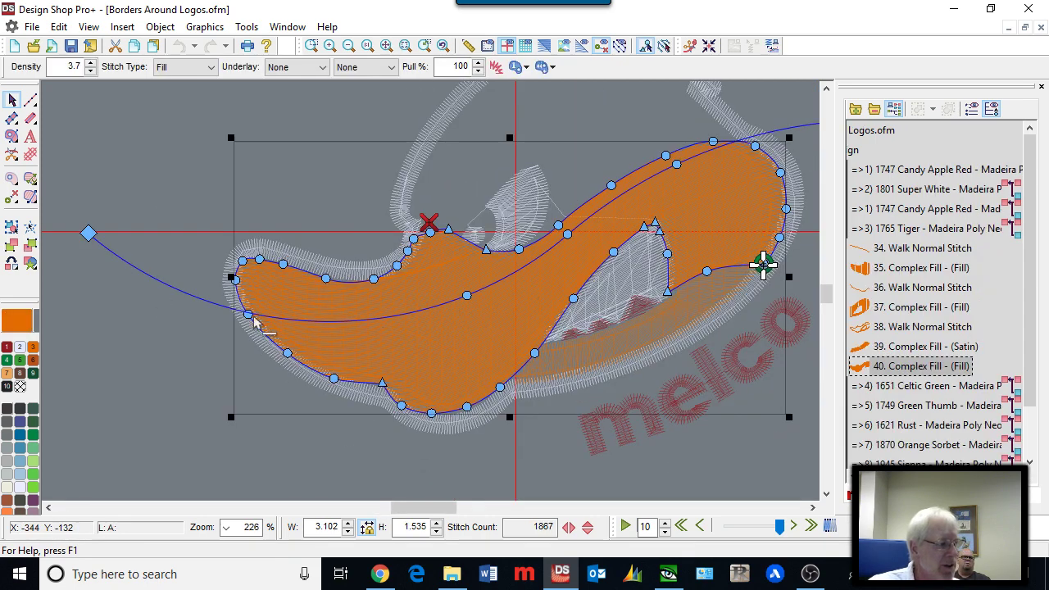
scroll(508, 371, "down", 2)
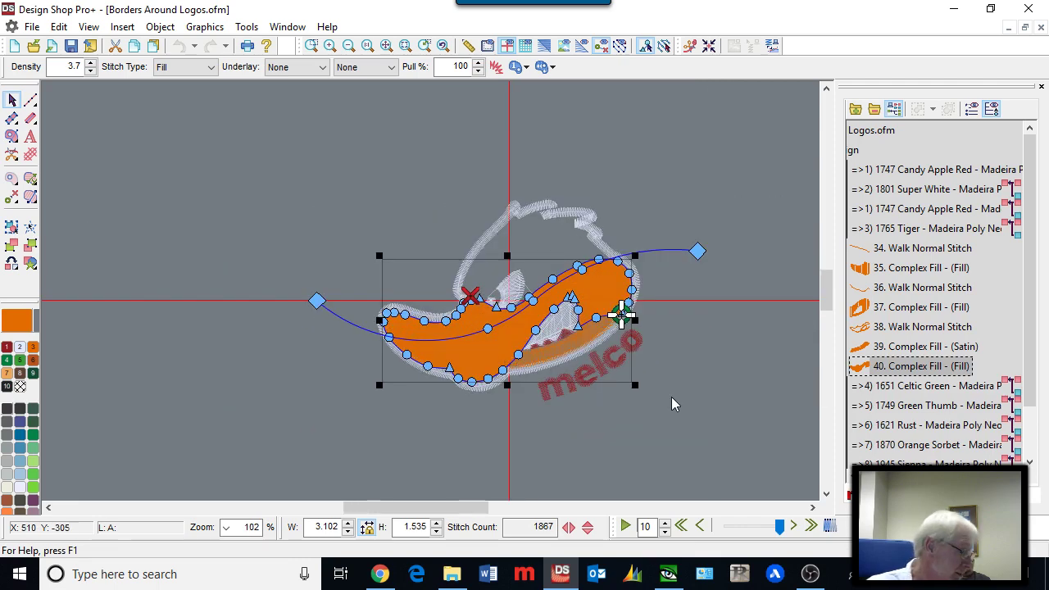
left_click(719, 392)
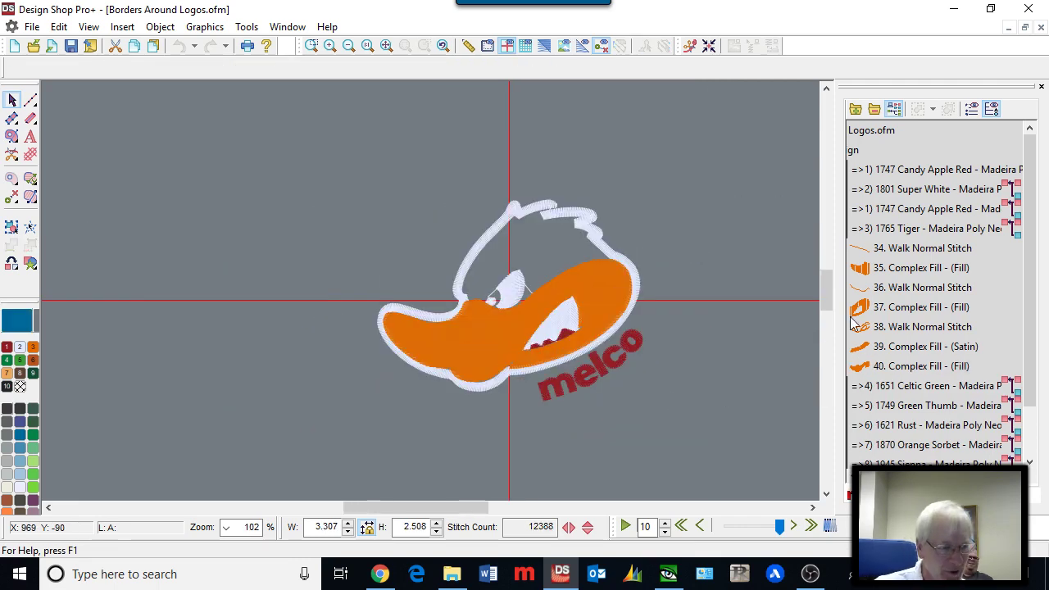
scroll(938, 261, "left", 3)
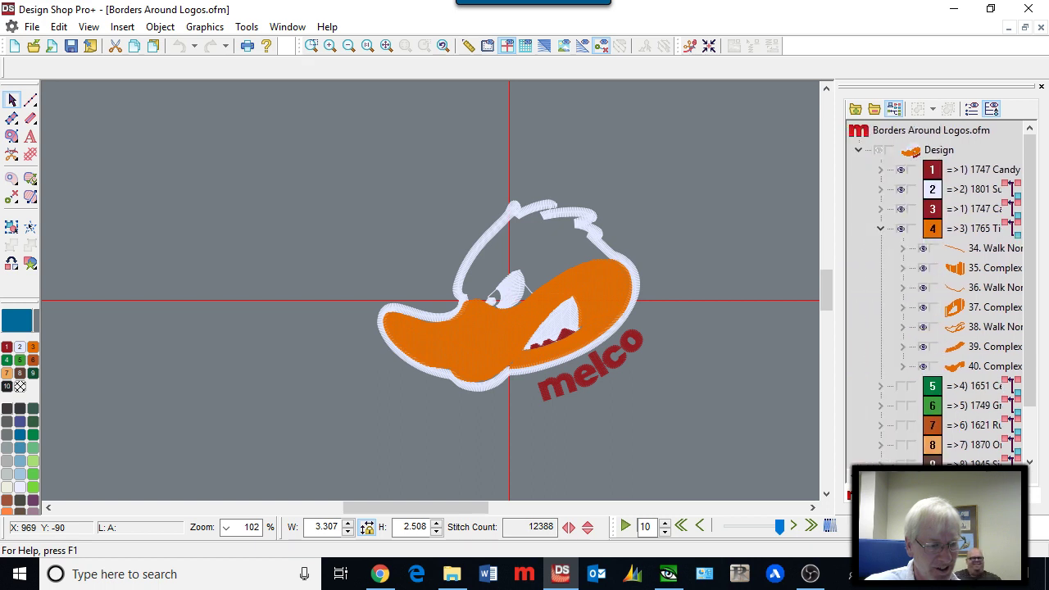
left_click(903, 232)
left_click(903, 232)
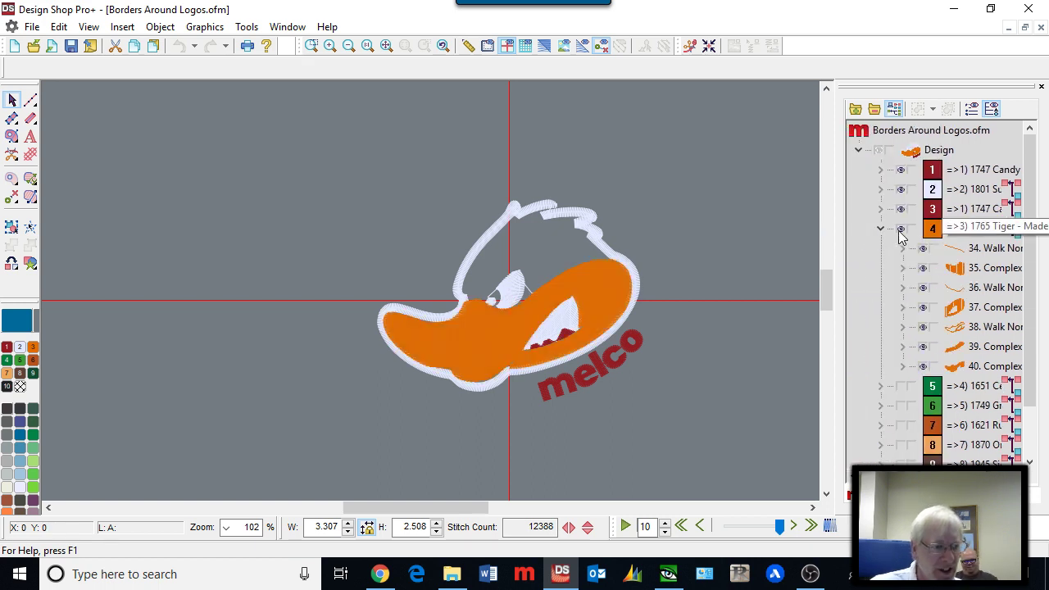
left_click(881, 229)
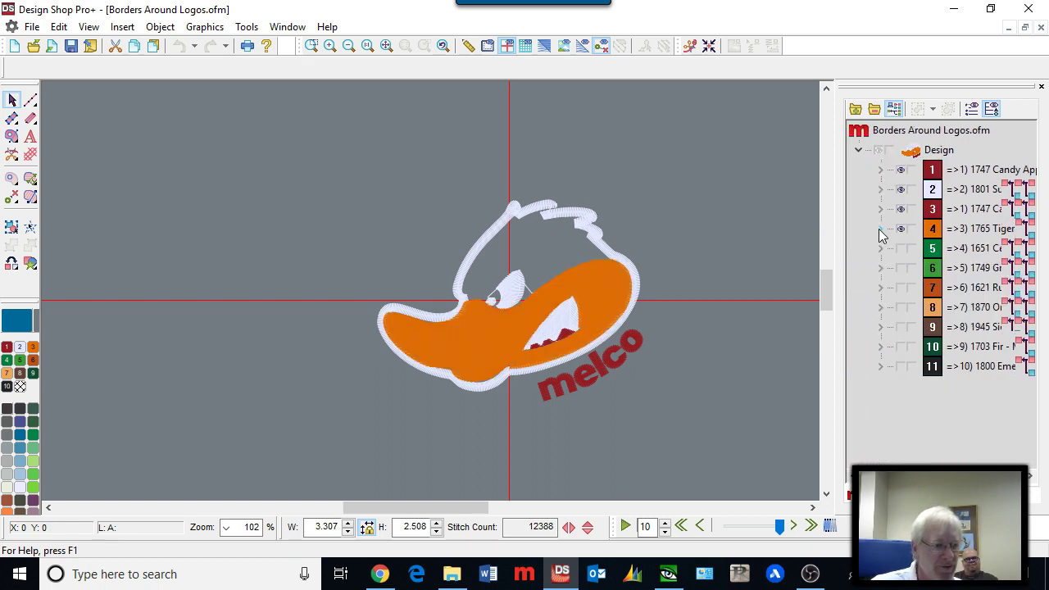
Step: Select and show colour blocks 5 and 6, the green head fill and its light green highlights, and show colour block 7
left_click(934, 250)
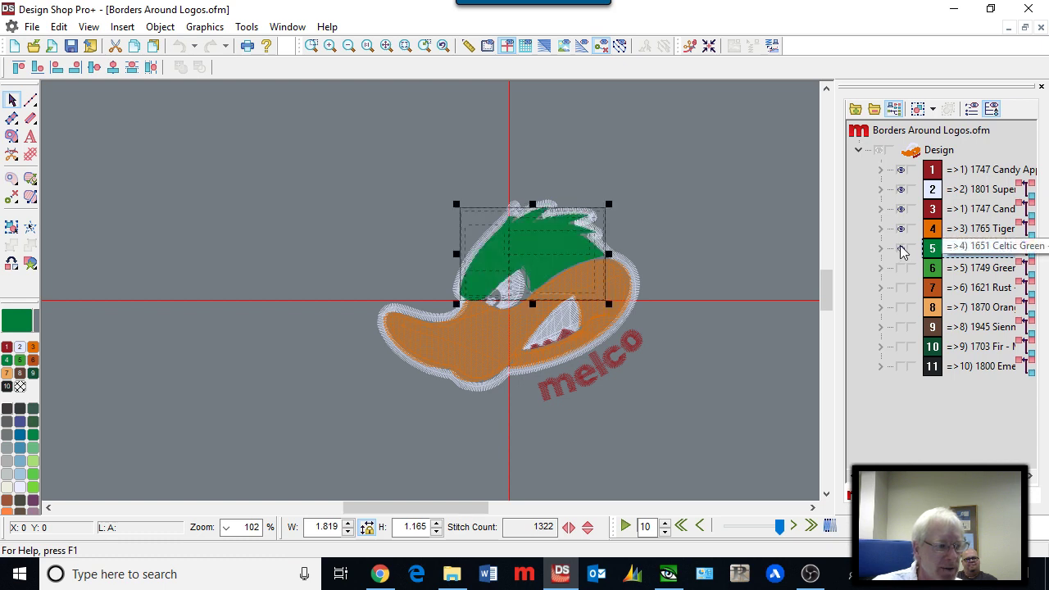
left_click(901, 249)
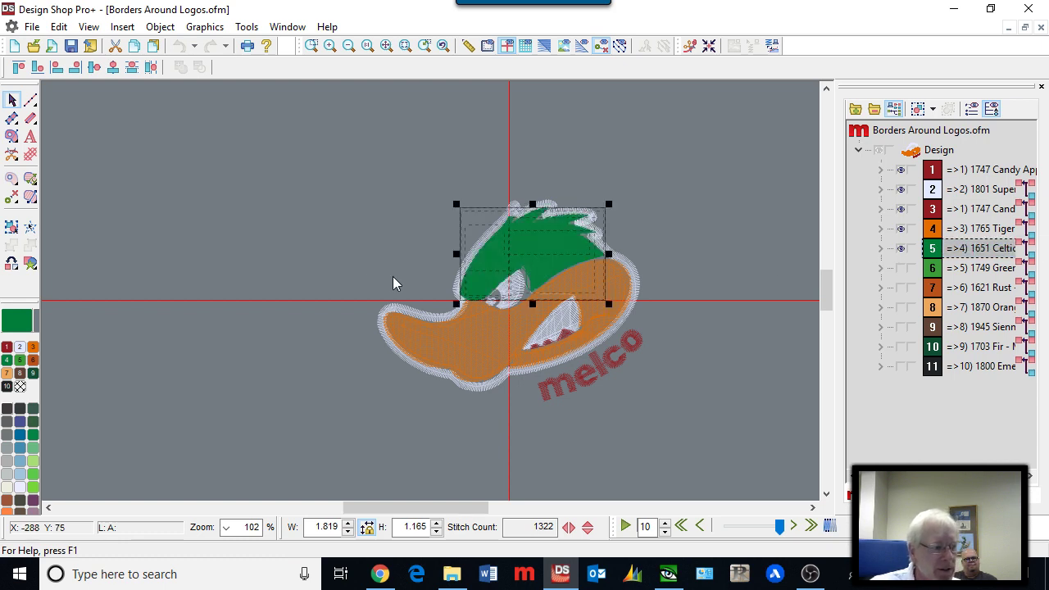
left_click(932, 274)
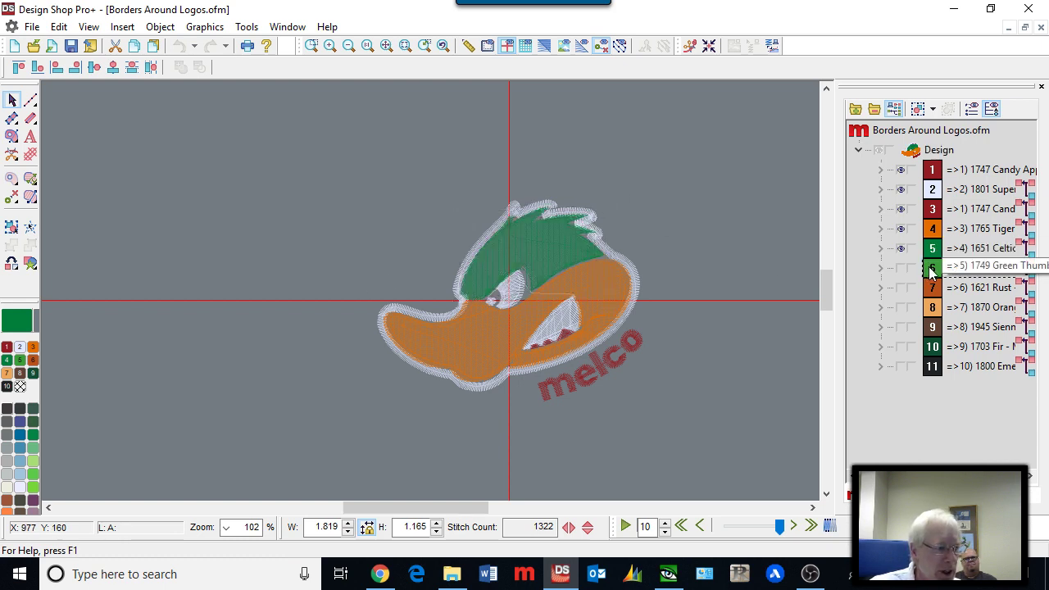
left_click(901, 269)
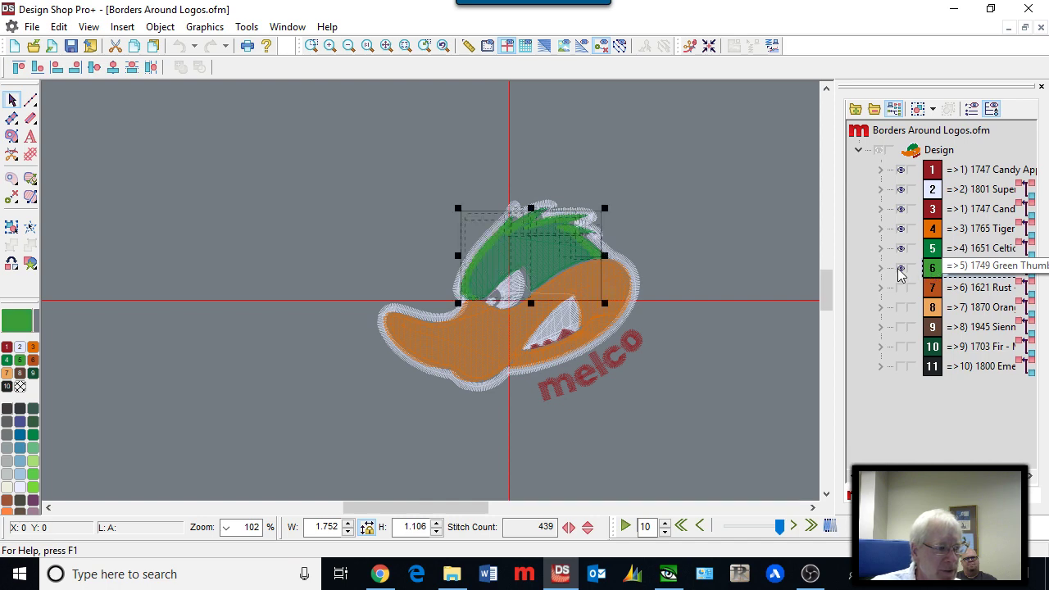
scroll(554, 244, "up", 3)
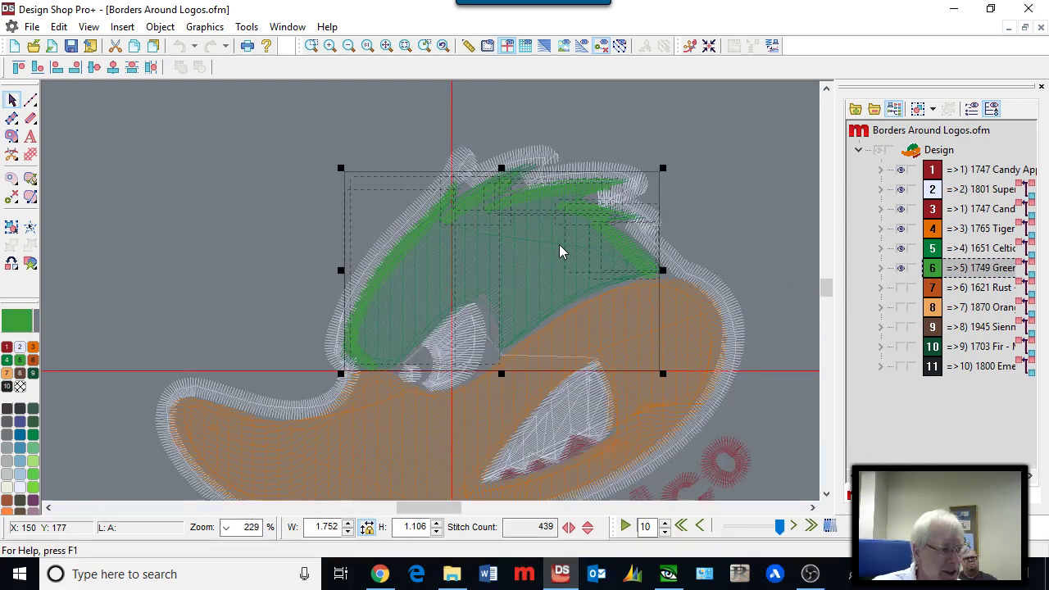
scroll(560, 247, "down", 2)
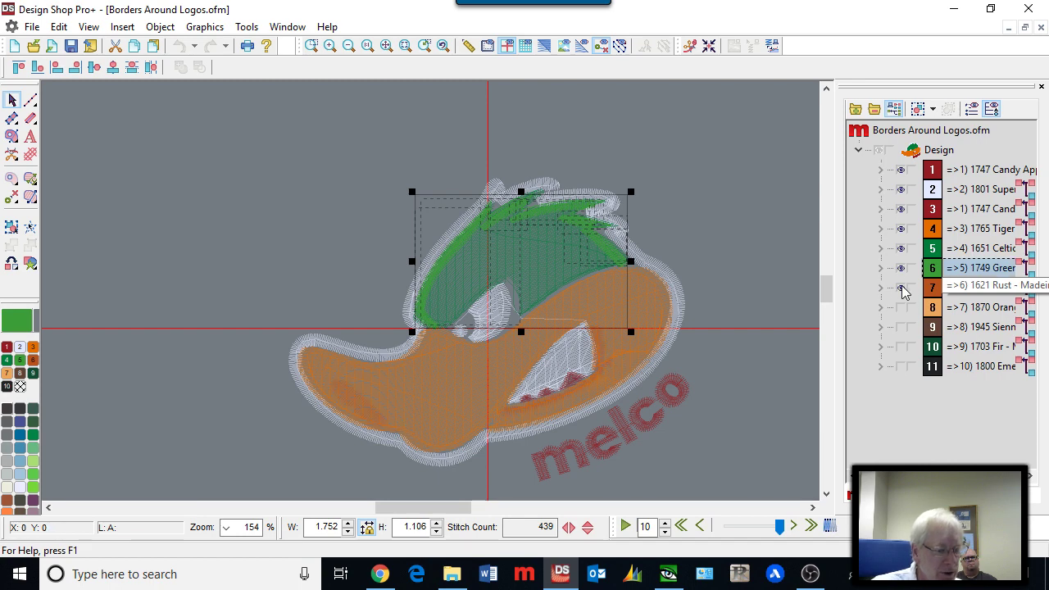
Step: Turn on the realistic 3D stitch view, show colour blocks 8 to 11 in sequence and clear the selection
key("t")
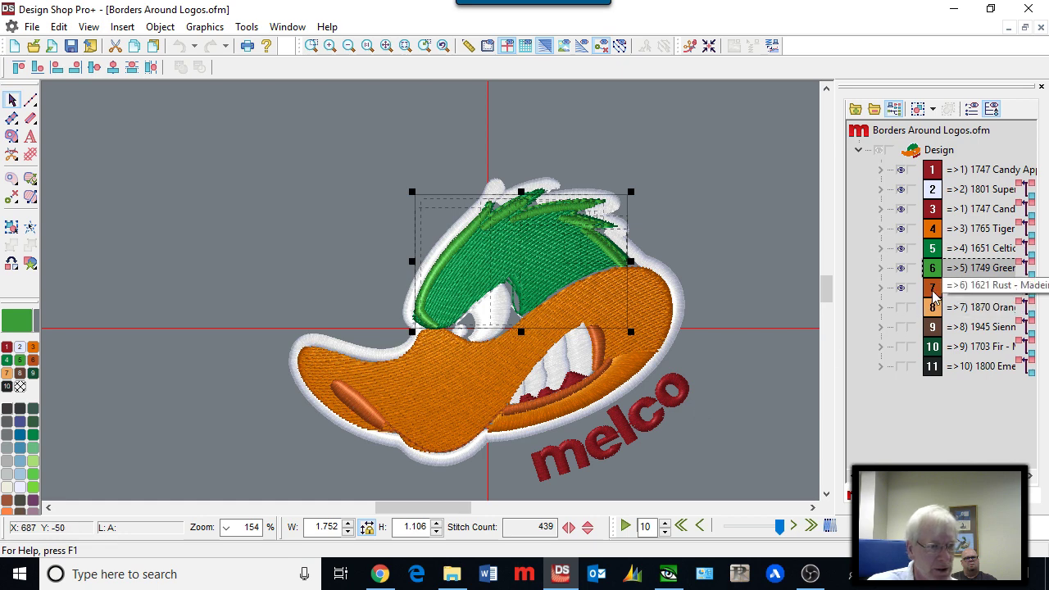
left_click(902, 309)
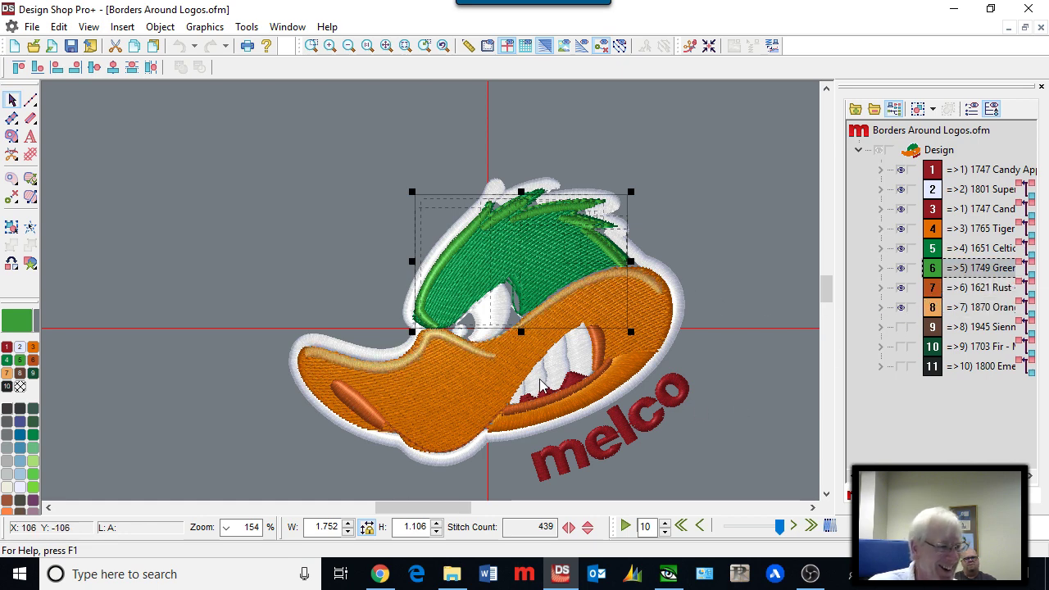
left_click(902, 329)
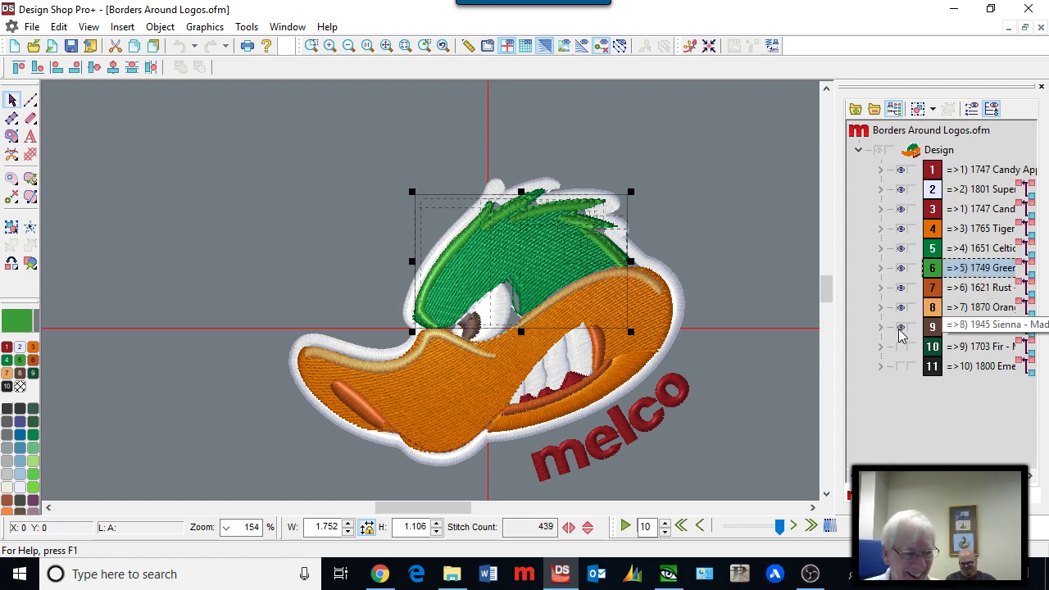
left_click(903, 347)
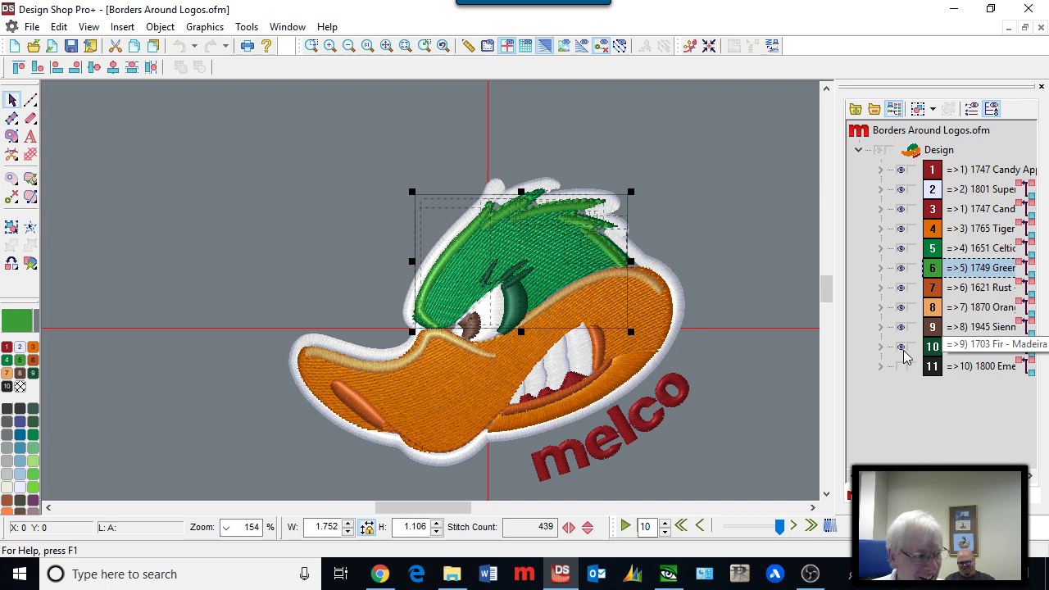
left_click(902, 368)
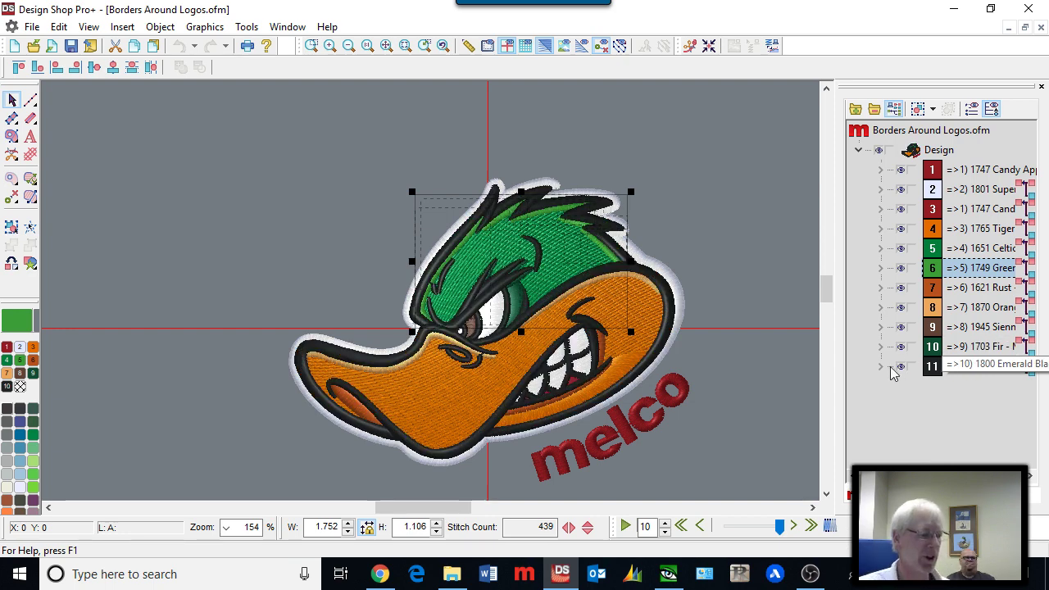
left_click(710, 456)
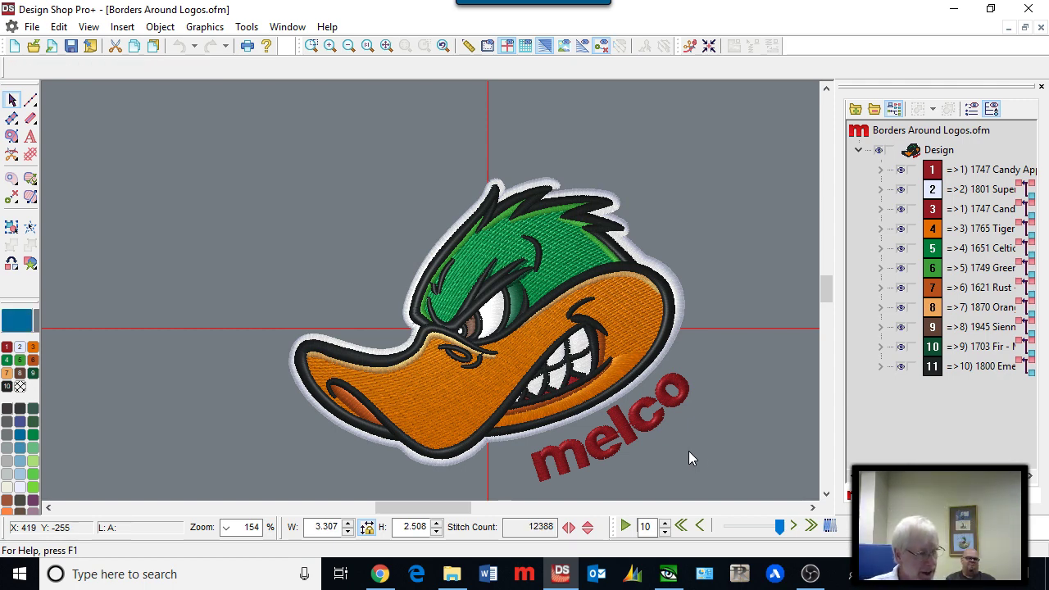
Step: Select colour block 6, the light green head highlights, and examine it up close on the duck's head
scroll(585, 419, "down", 1)
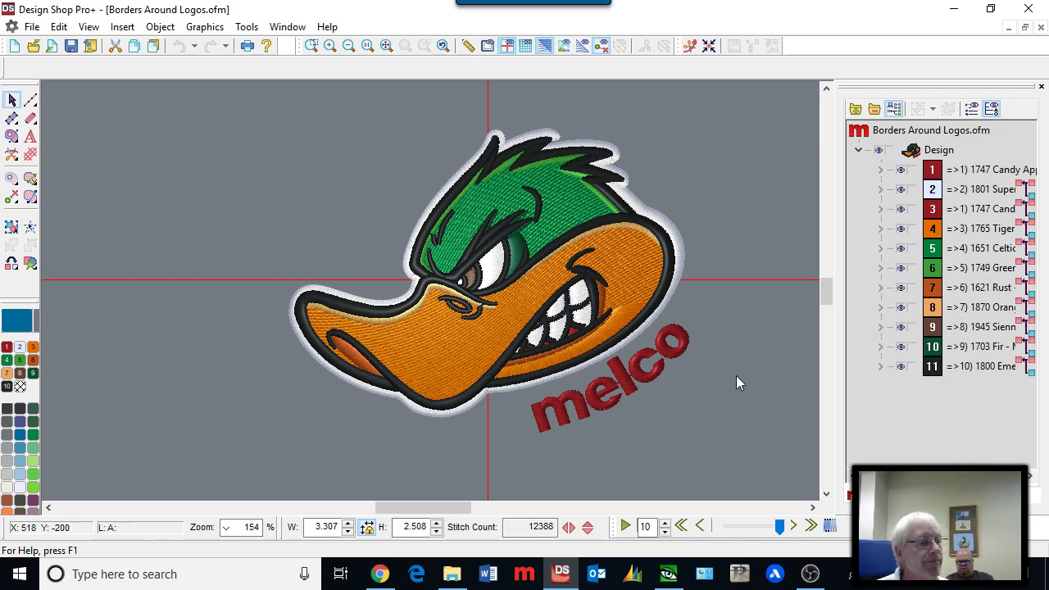
left_click(934, 271)
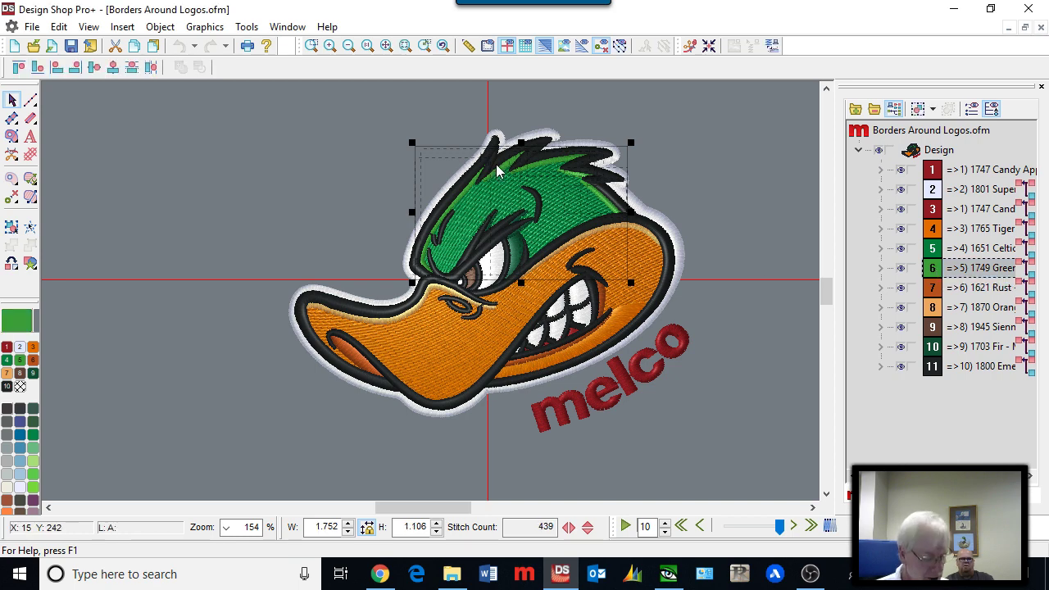
scroll(521, 167, "up", 4)
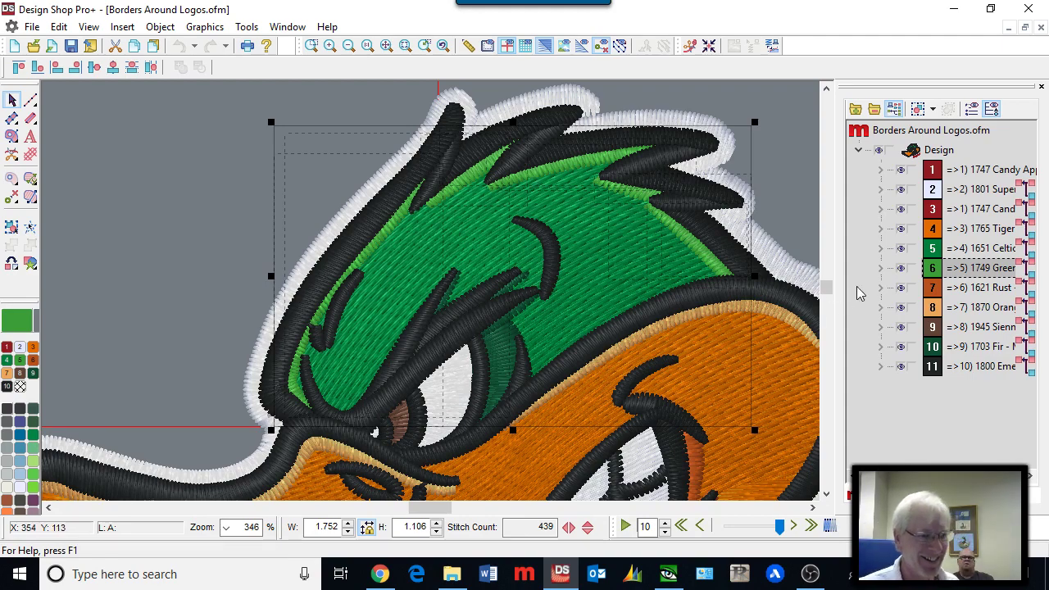
Step: Hide the whole design and show only colour blocks 2 and 6, the white border and light green highlights
left_click(877, 150)
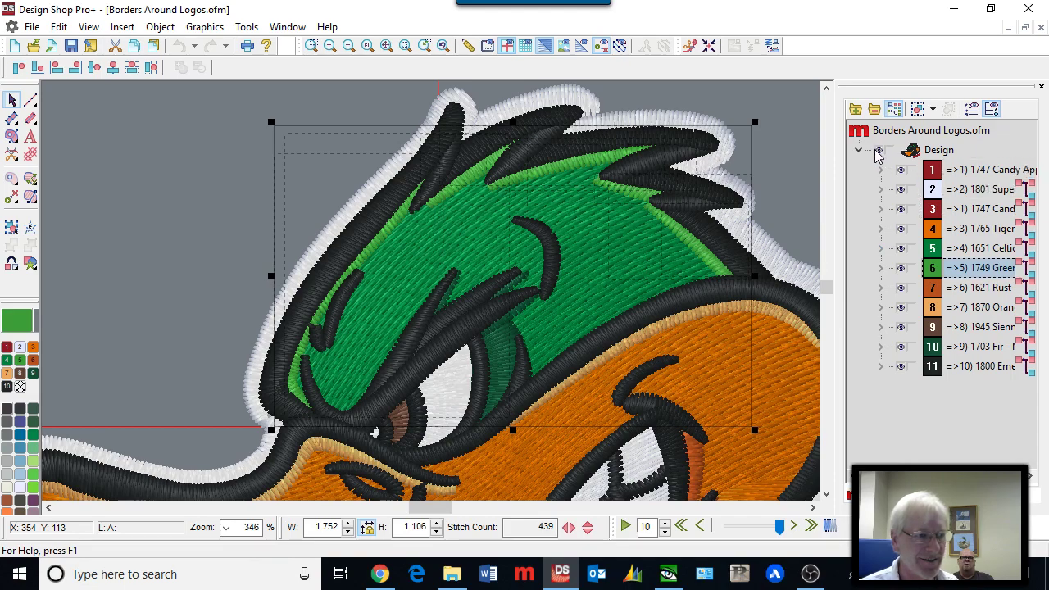
left_click(880, 151)
left_click(901, 189)
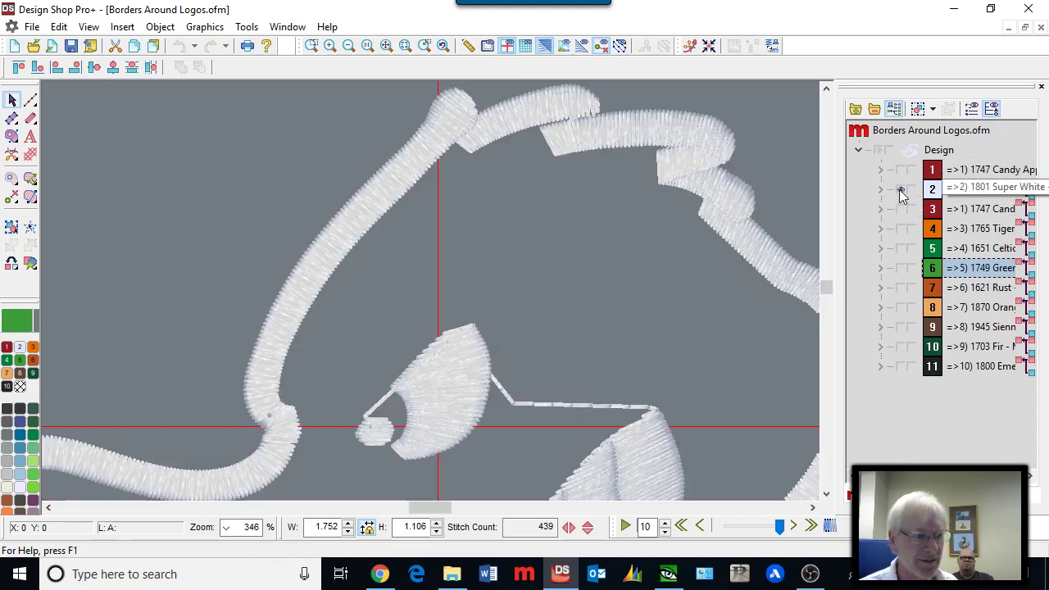
left_click(901, 268)
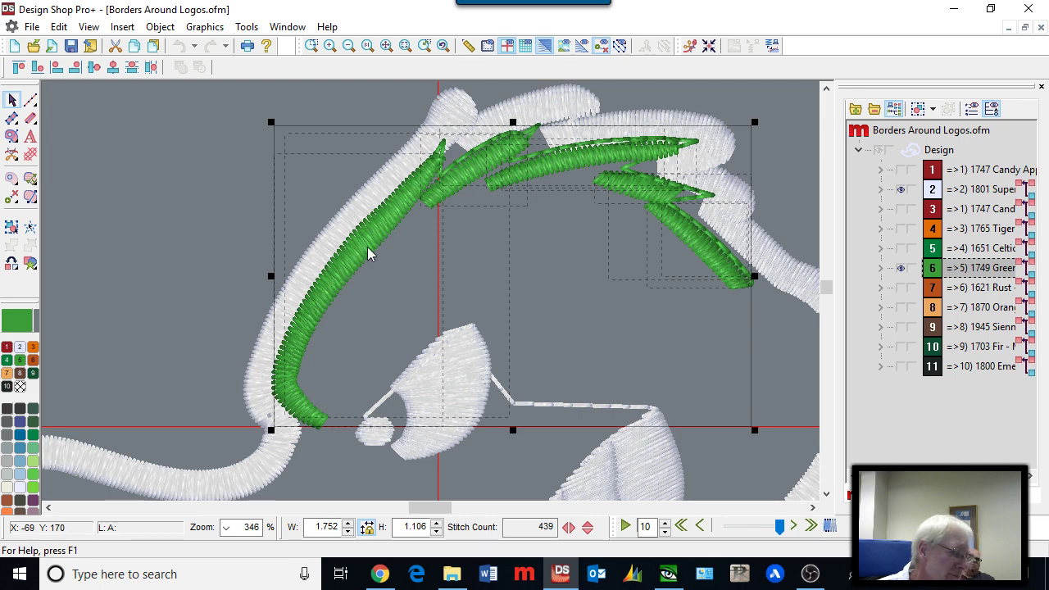
Step: Switch colour block 11, the black outline, on and off to compare its coverage of the underlying edges, leaving it shown
left_click(901, 367)
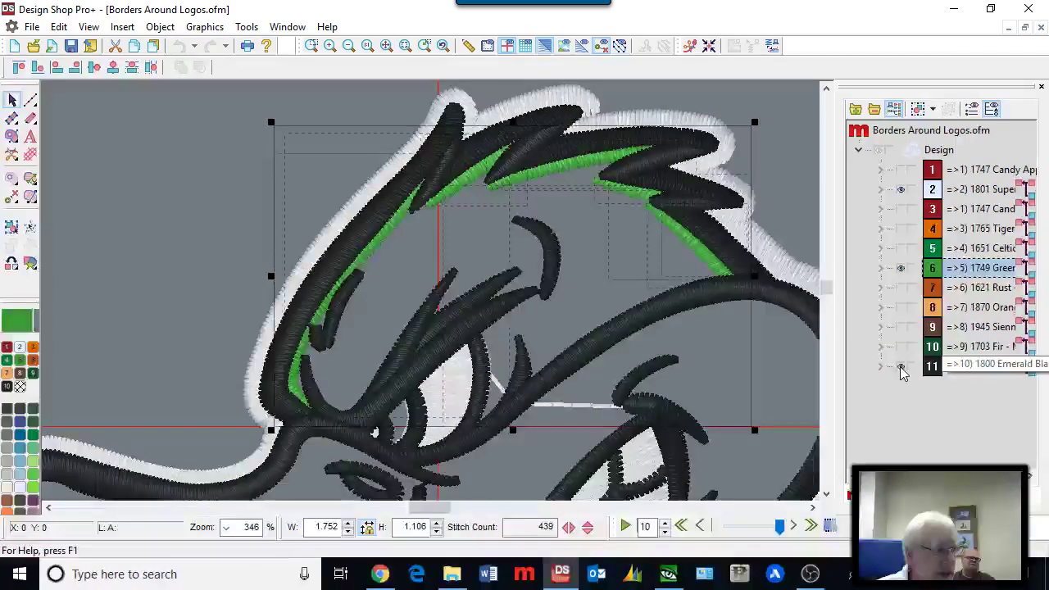
left_click(901, 368)
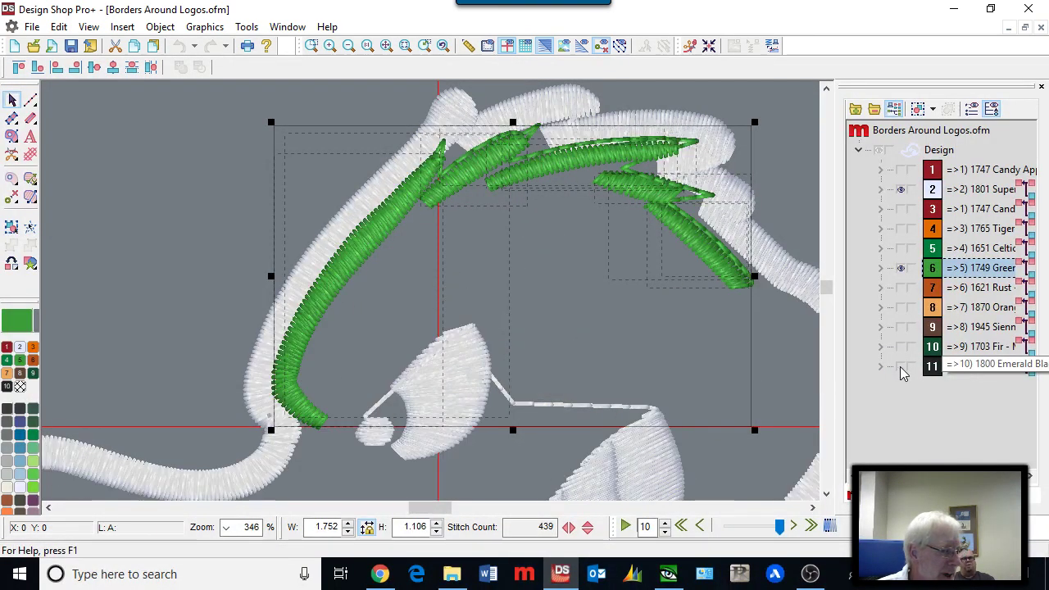
left_click(901, 367)
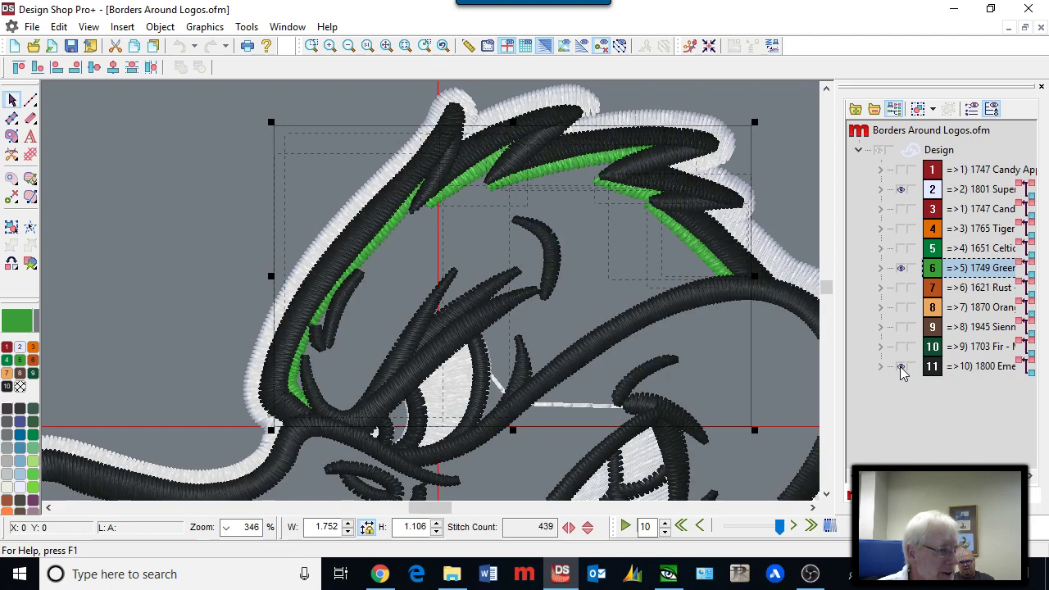
left_click(901, 367)
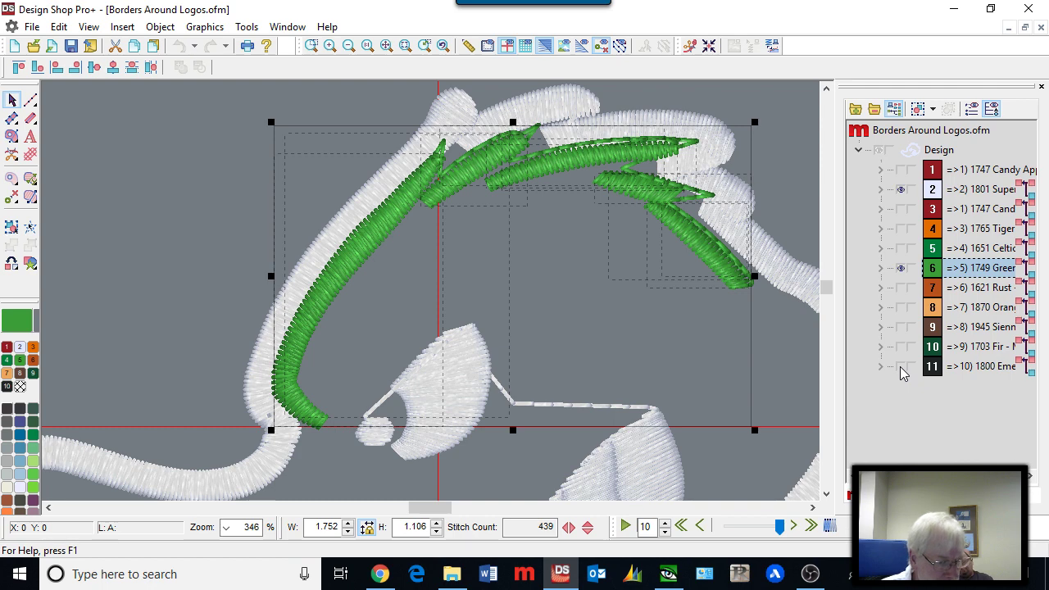
left_click(901, 367)
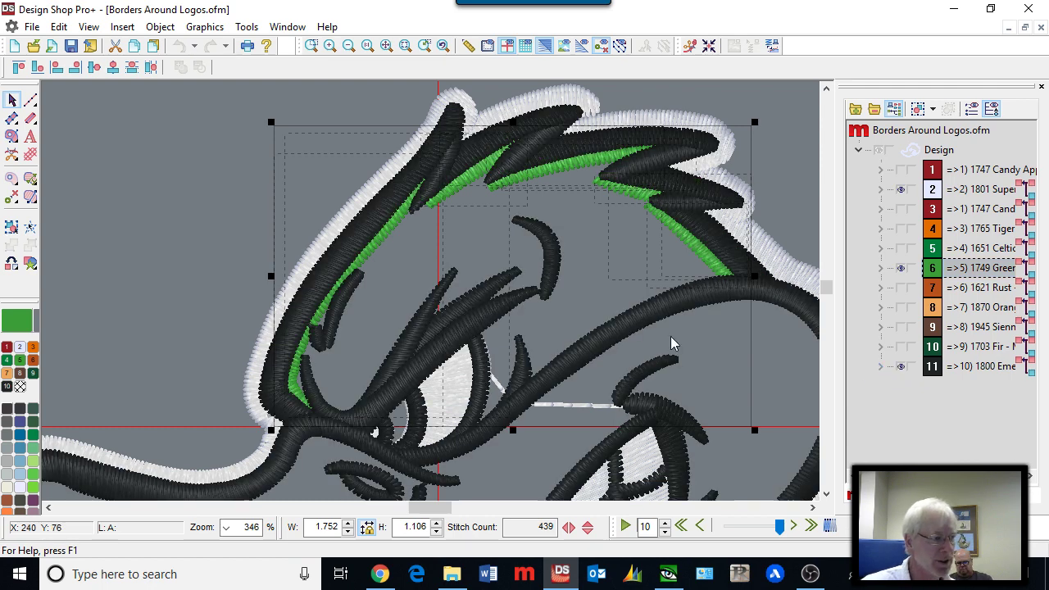
Step: Clear the selection and examine how the white, black and green stitches overlap along the back of the duck's head
left_click(177, 176)
scroll(401, 174, "up", 1)
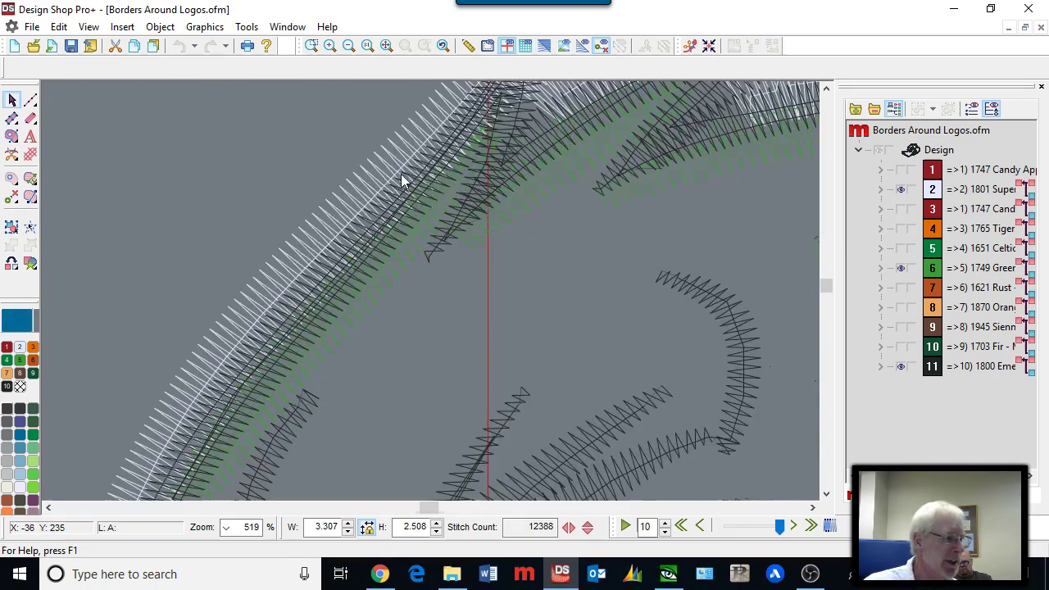
scroll(400, 173, "up", 1)
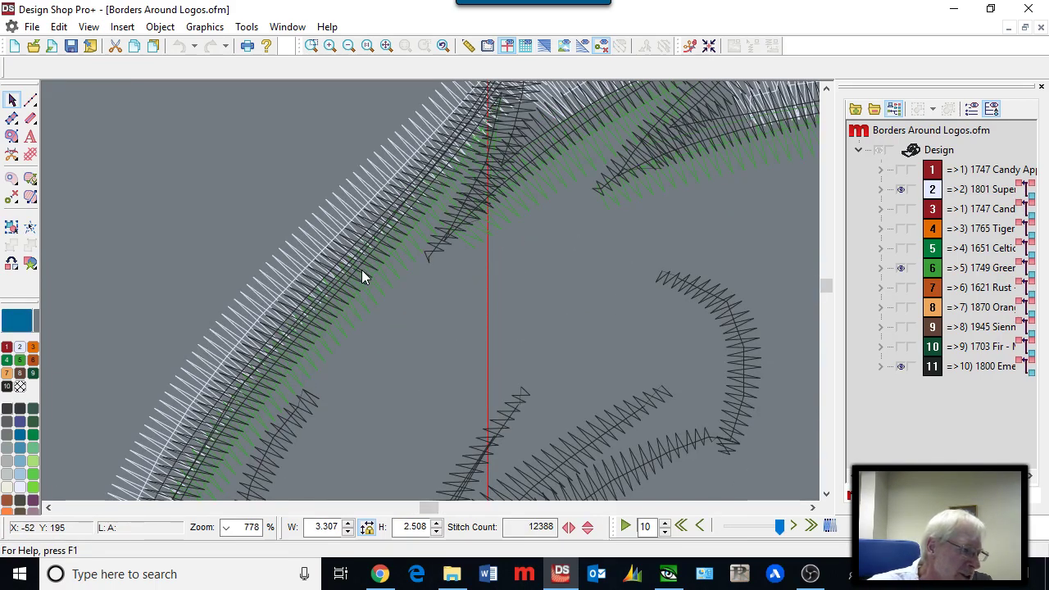
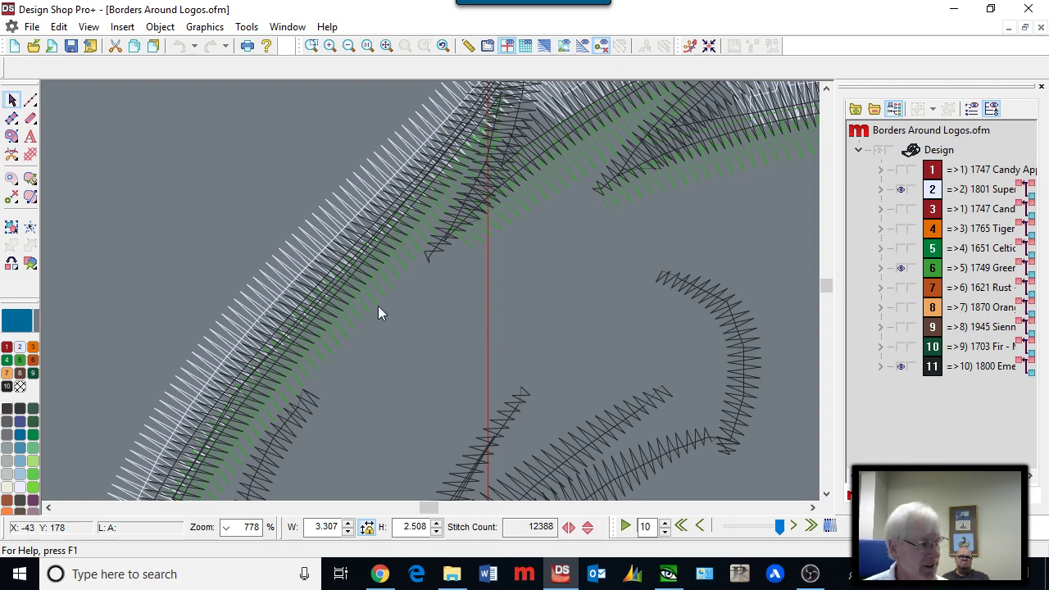
scroll(322, 305, "down", 5)
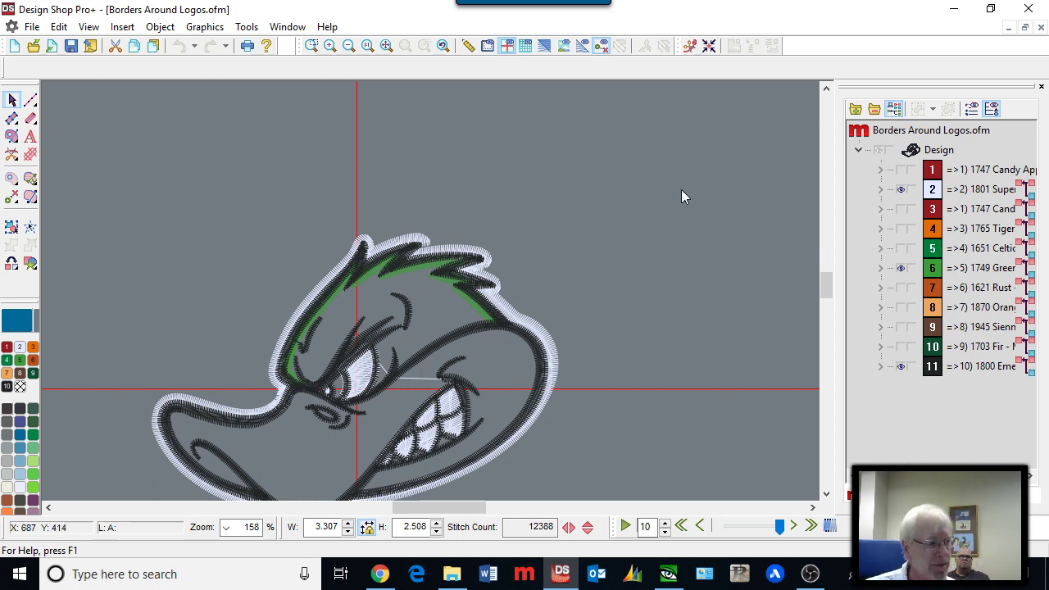
Step: Close Borders Around Logos.ofm without saving the changes and open Tiger Applique Jacket Back.ofm
left_click(1041, 29)
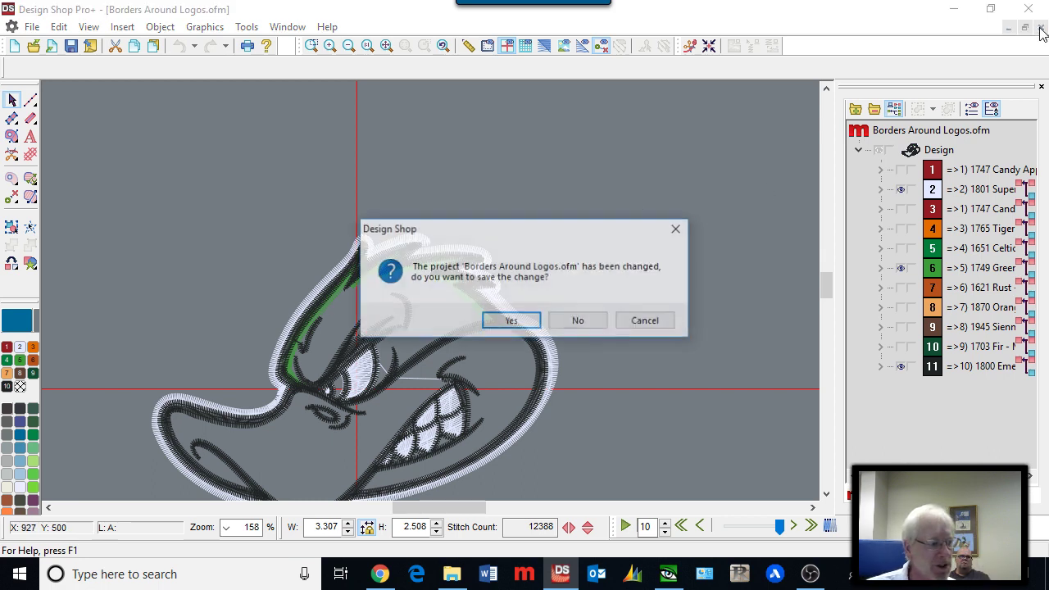
left_click(575, 325)
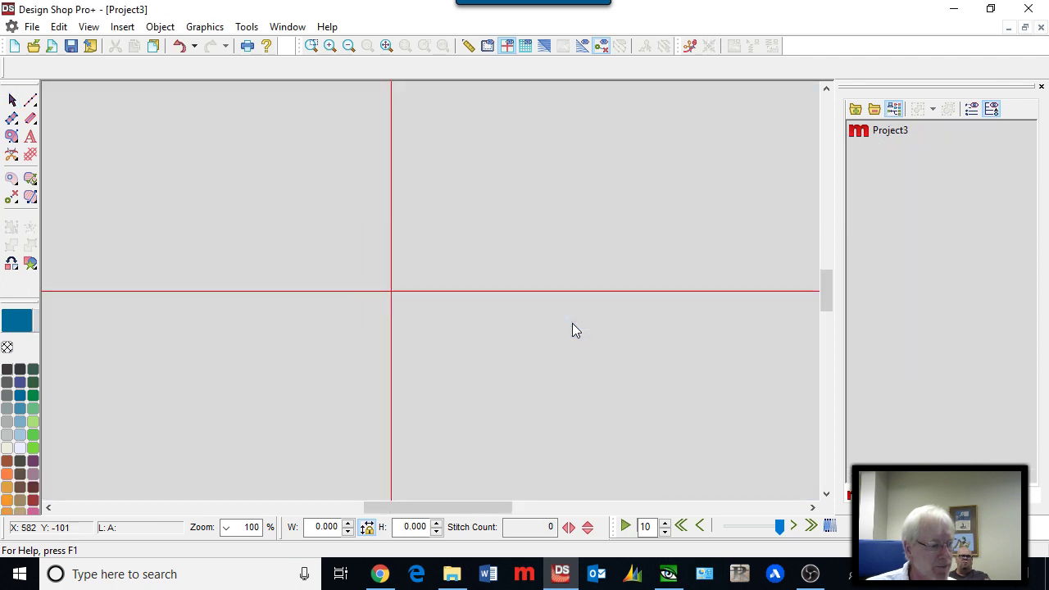
left_click(31, 49)
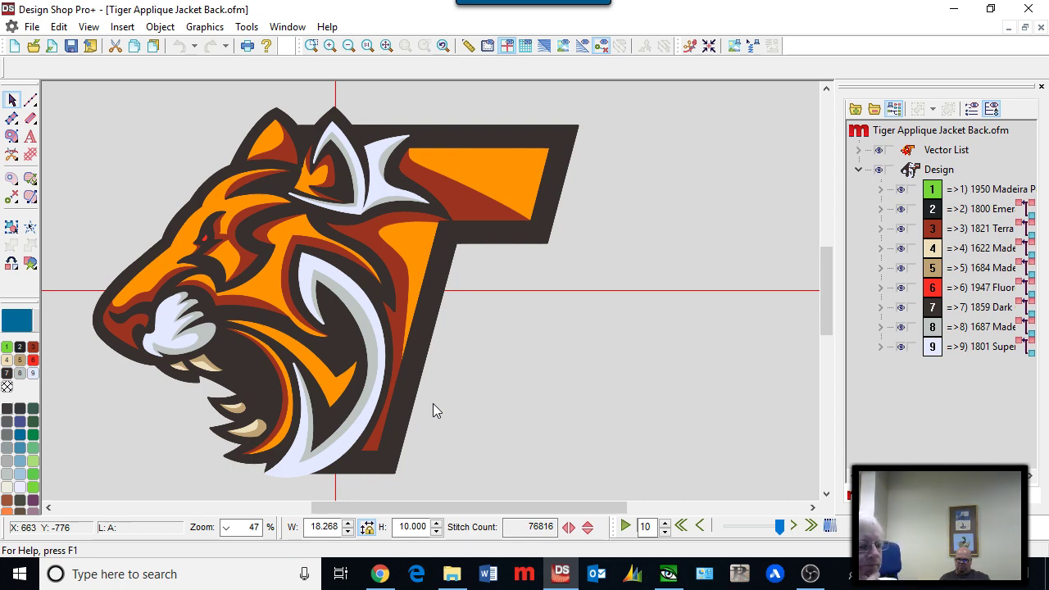
left_click(31, 27)
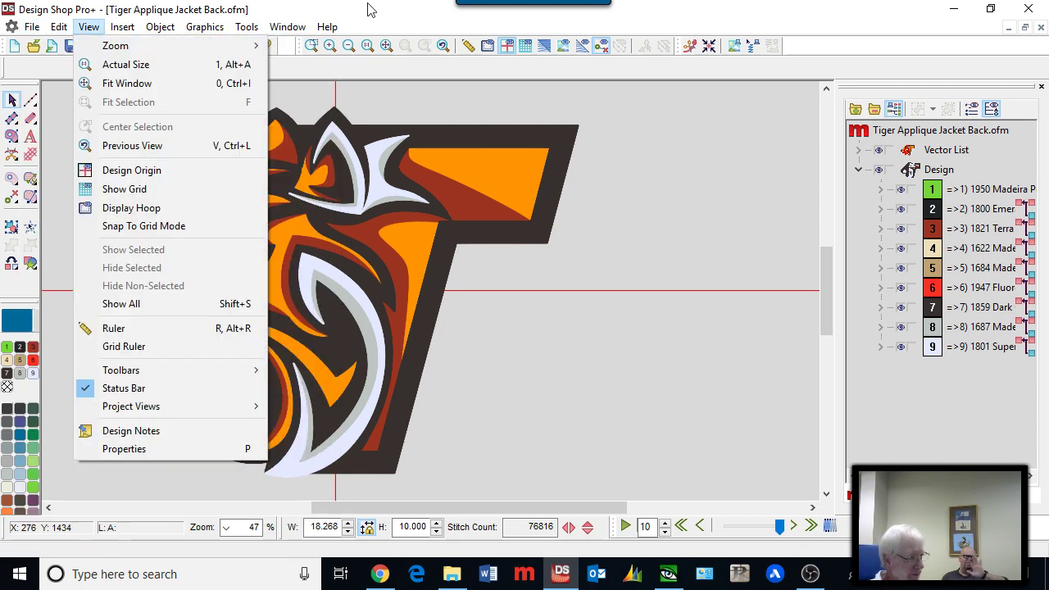
left_click(682, 174)
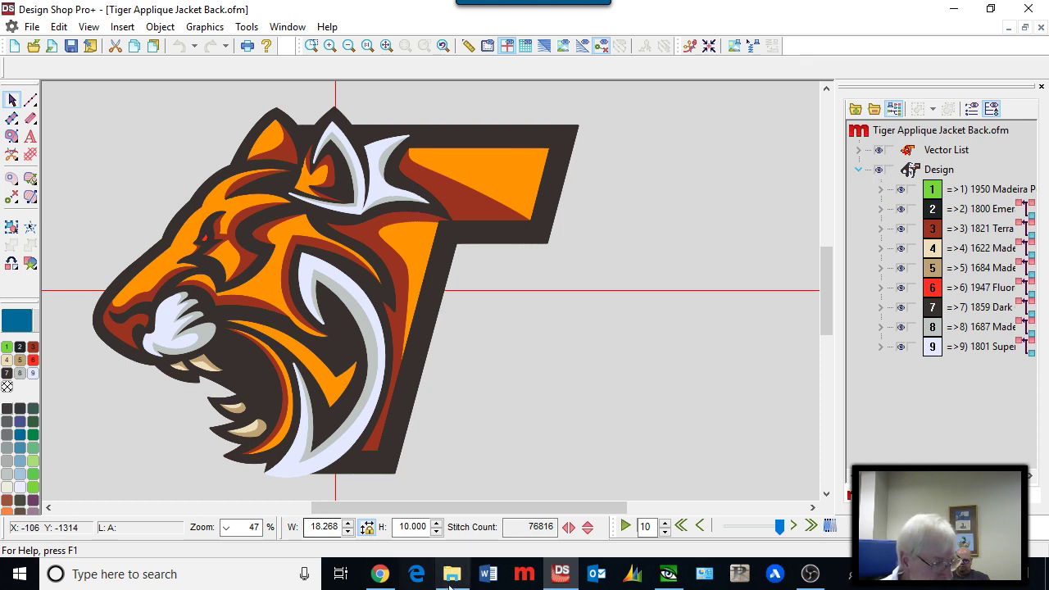
mouse_move(452, 574)
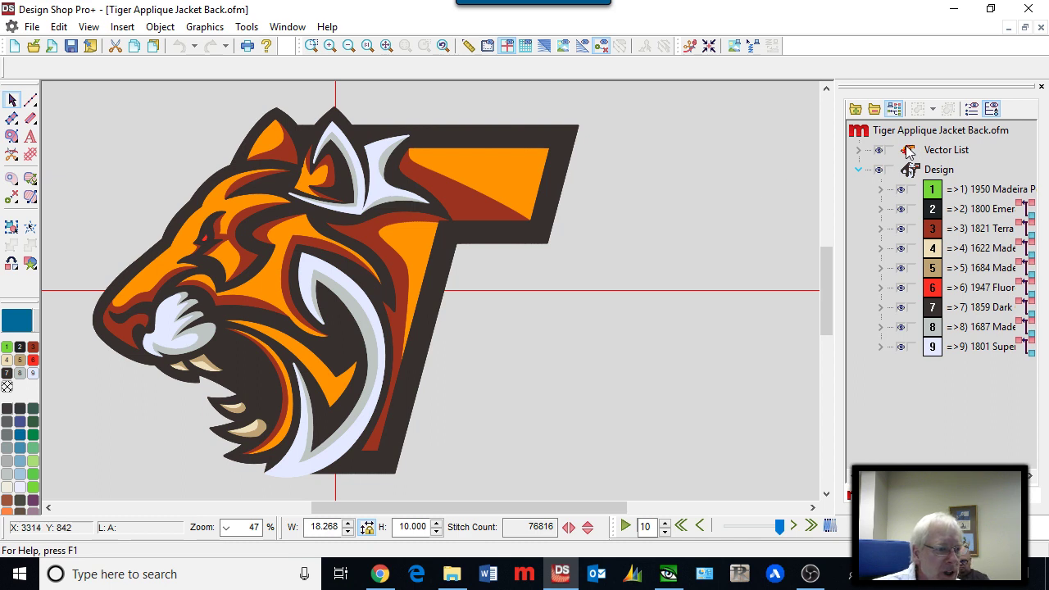
Step: Expand the tiger file's vector list, look through its vector fills and R vector lines, and collapse it
left_click(858, 150)
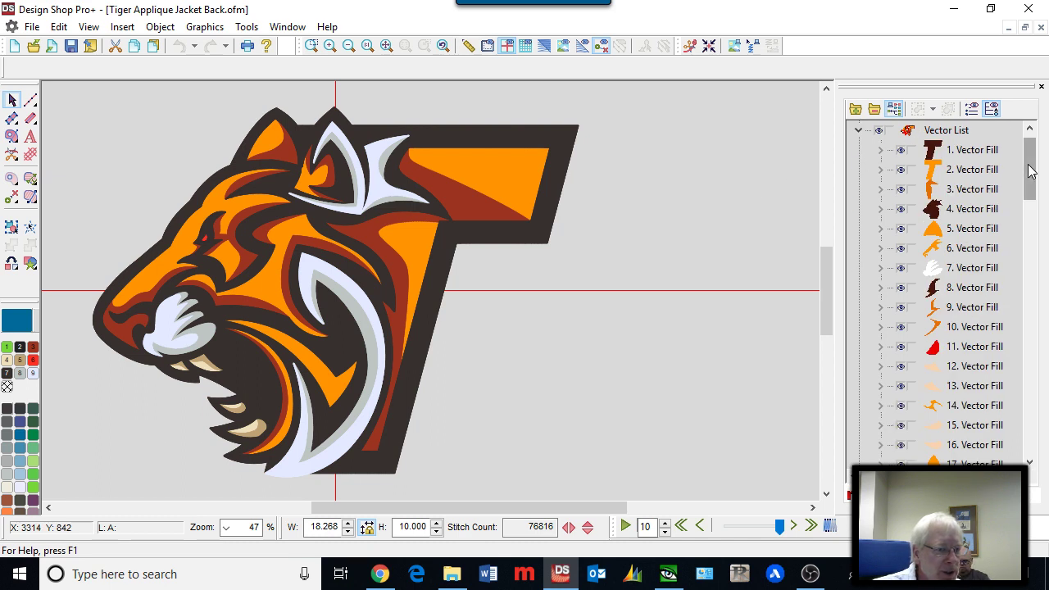
left_click_drag(1026, 164, 1033, 349)
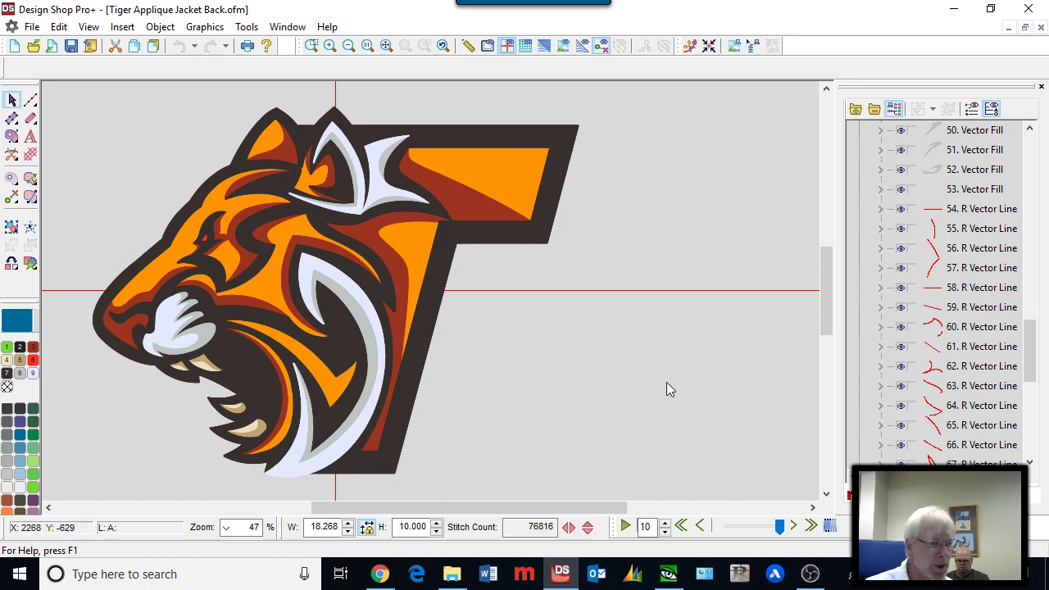
left_click_drag(1032, 350, 1031, 156)
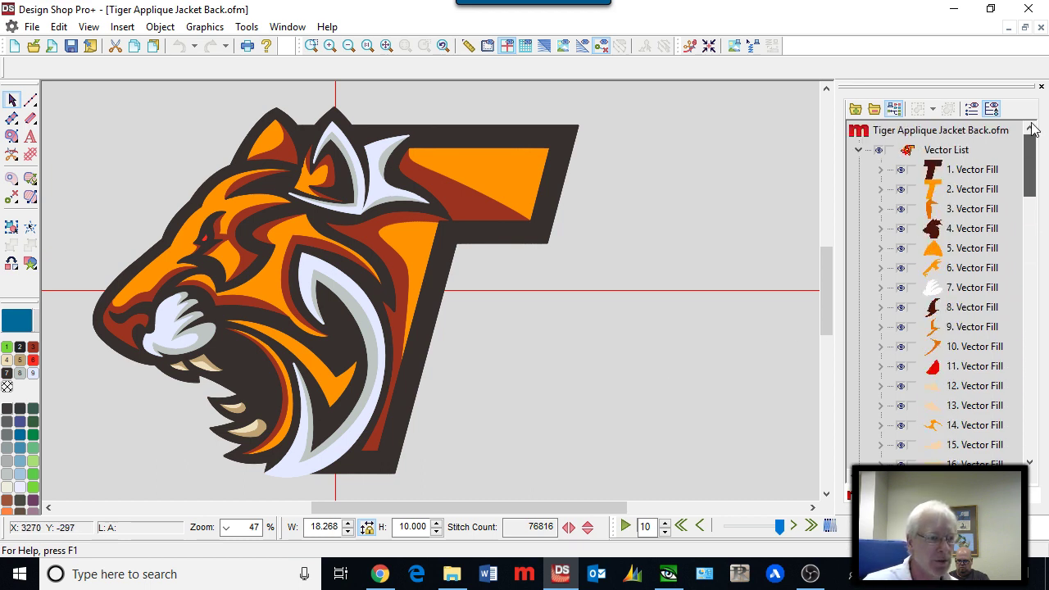
left_click(859, 151)
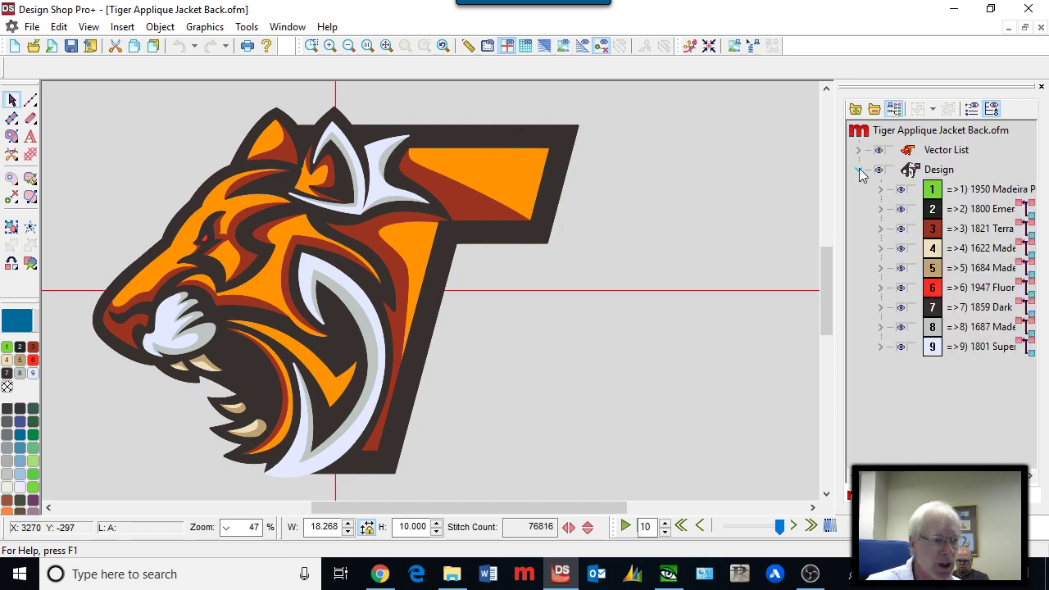
Step: Hide the embroidery design so only the tiger's vector artwork is displayed, and expand the vector list
left_click(879, 171)
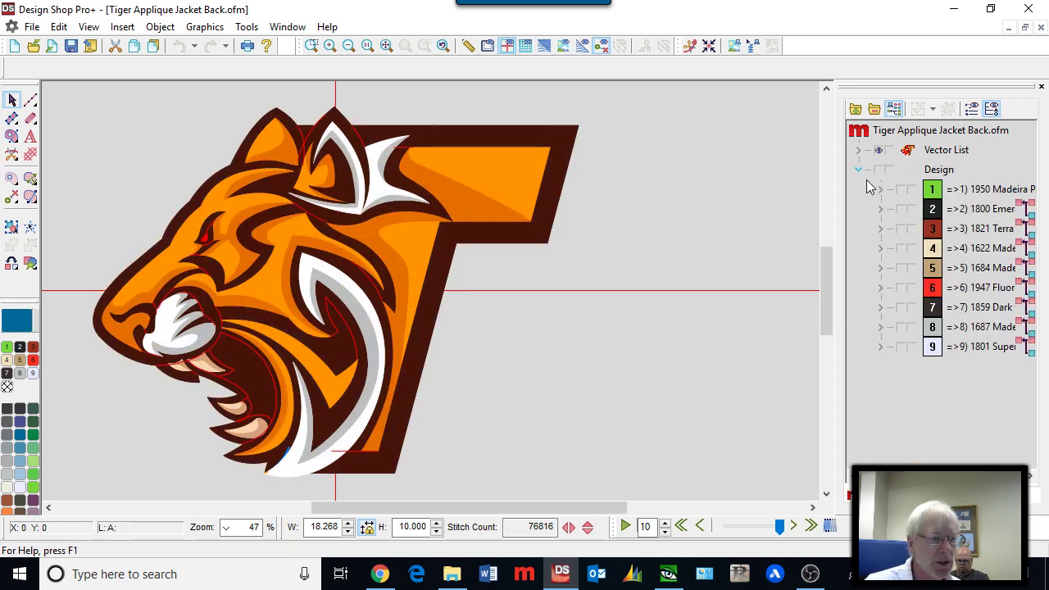
left_click(859, 151)
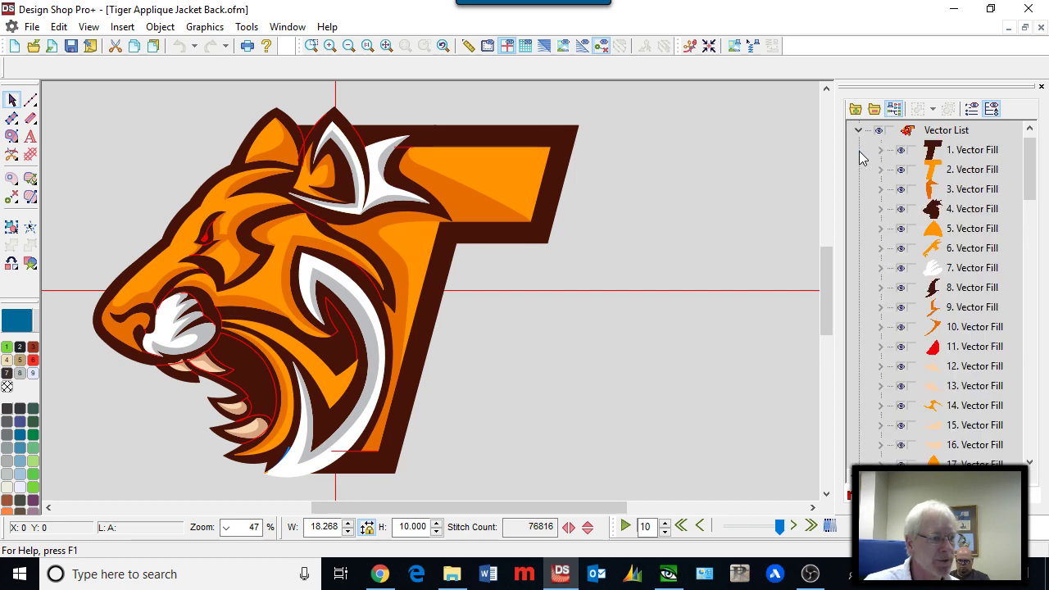
scroll(236, 328, "down", 1)
scroll(153, 360, "down", 1)
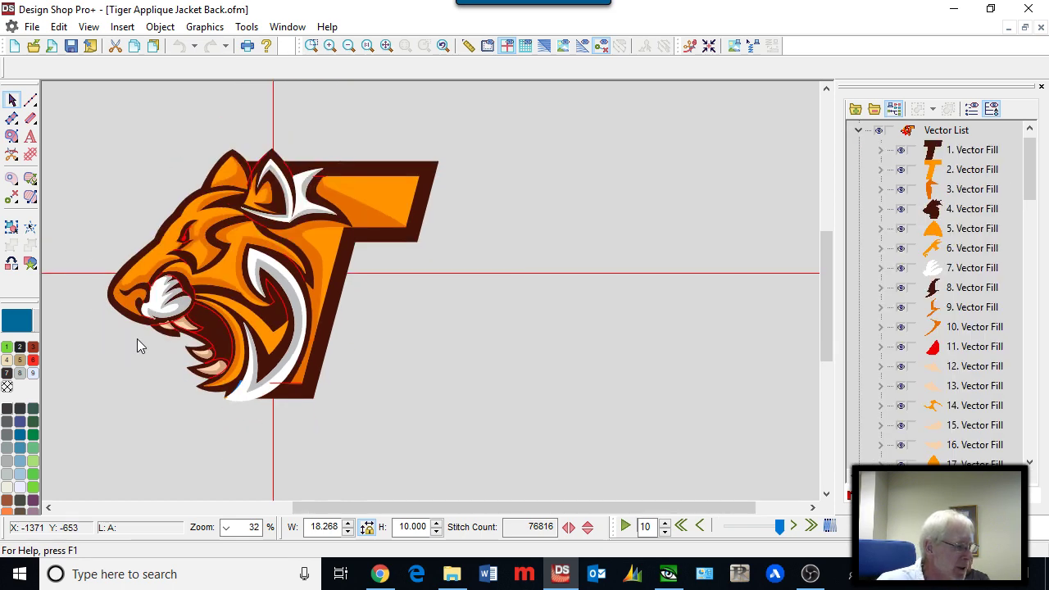
Step: Select the red vector line around the tiger's open mouth, clear the selection and examine the red lines around the face and teeth
scroll(136, 339, "up", 3)
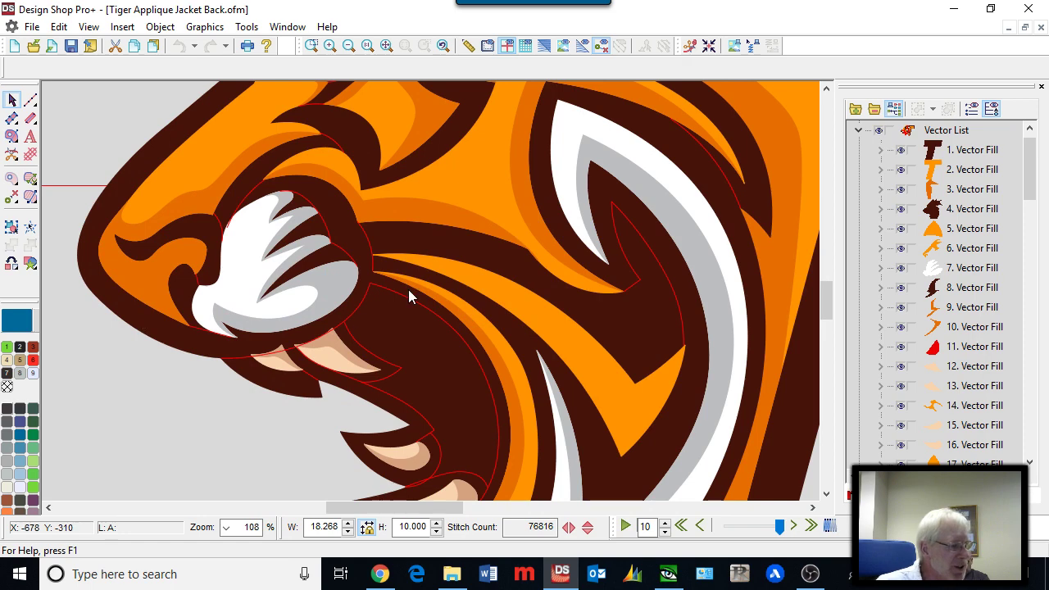
left_click(408, 297)
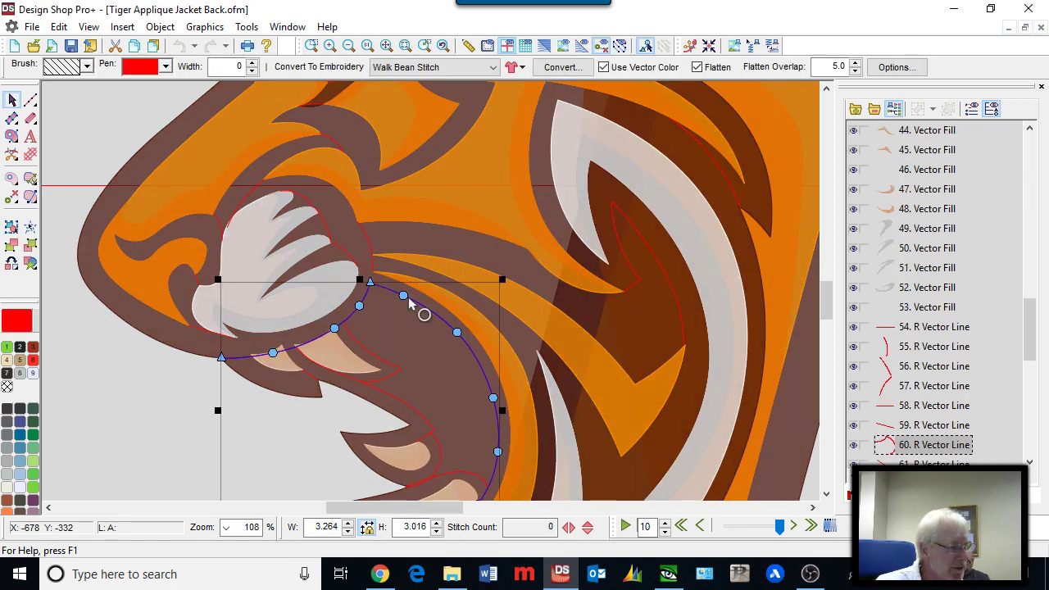
scroll(410, 304, "down", 1)
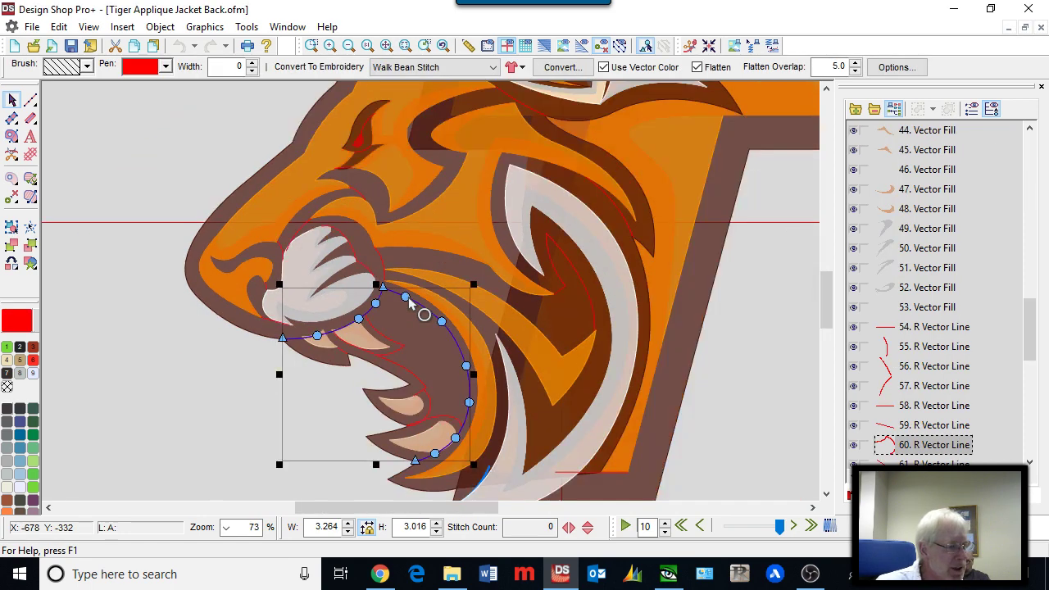
left_click(230, 389)
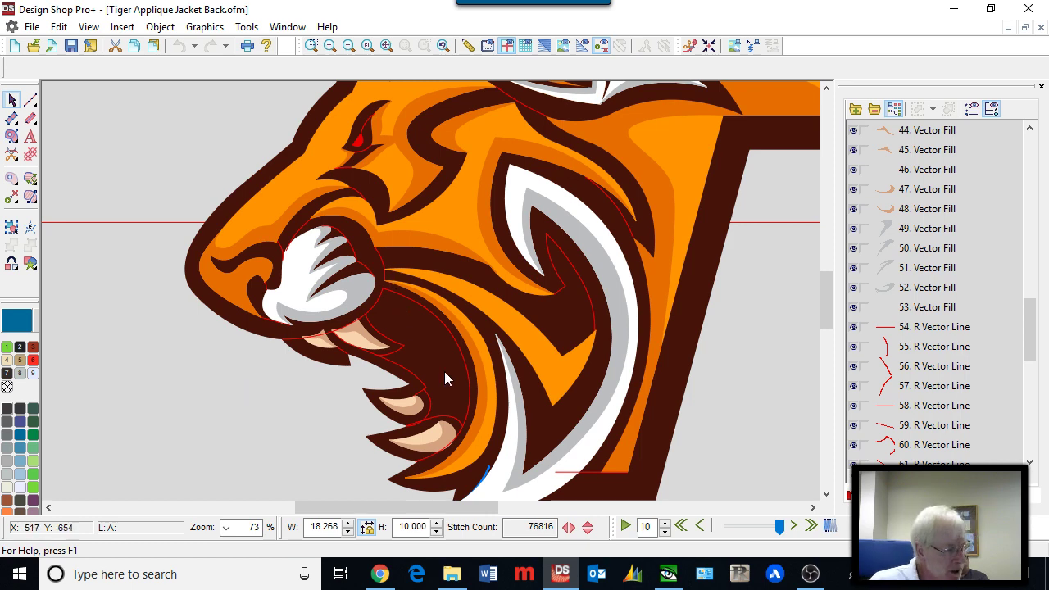
scroll(329, 156, "up", 2)
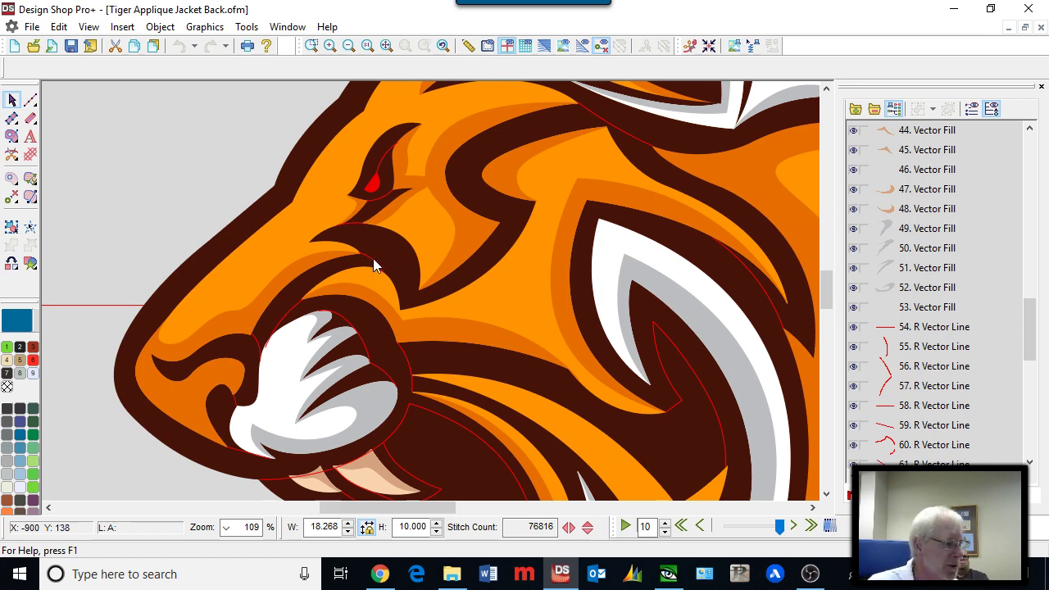
scroll(311, 332, "down", 3)
scroll(311, 336, "down", 1)
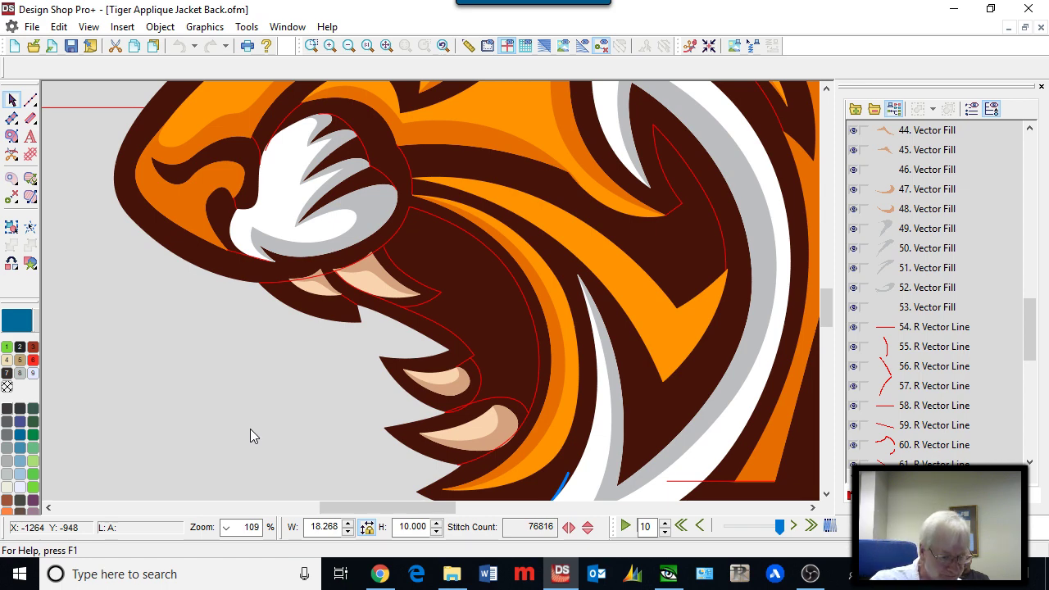
Step: Close Tiger Applique Jacket Back.ofm and open Double Border.ofm
left_click(1041, 29)
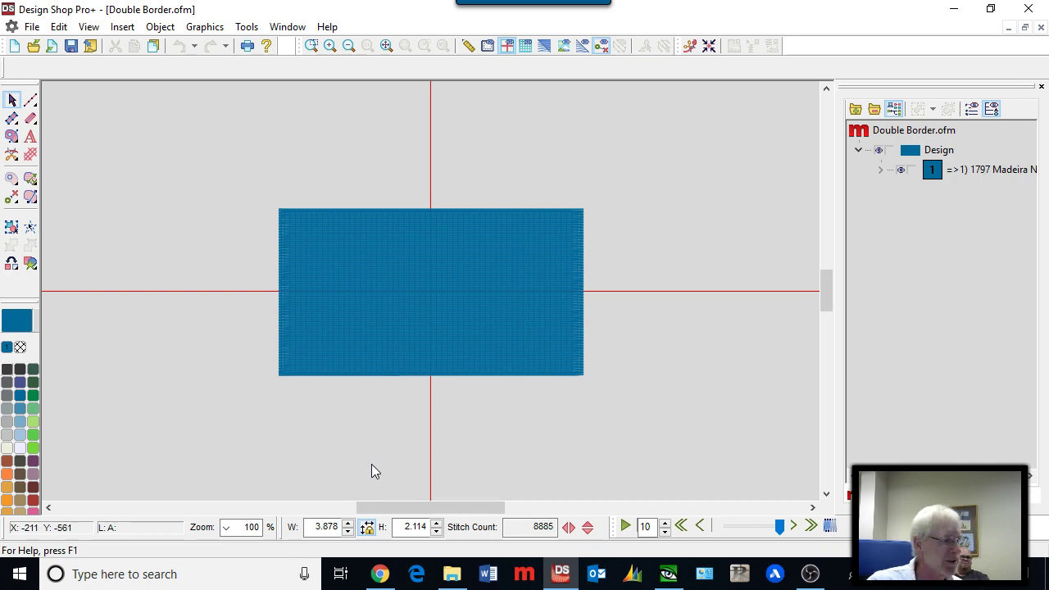
Step: Add a centered single-line satin border around the blue fill's edge and color it red, 1821 Madeira Poly Neon
left_click(383, 304)
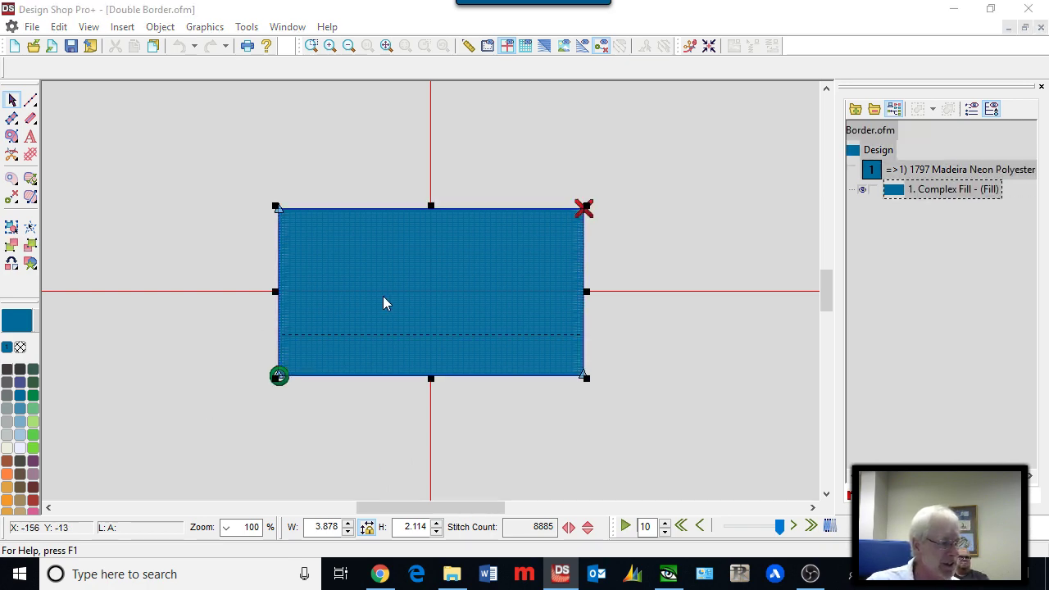
scroll(383, 303, "up", 1)
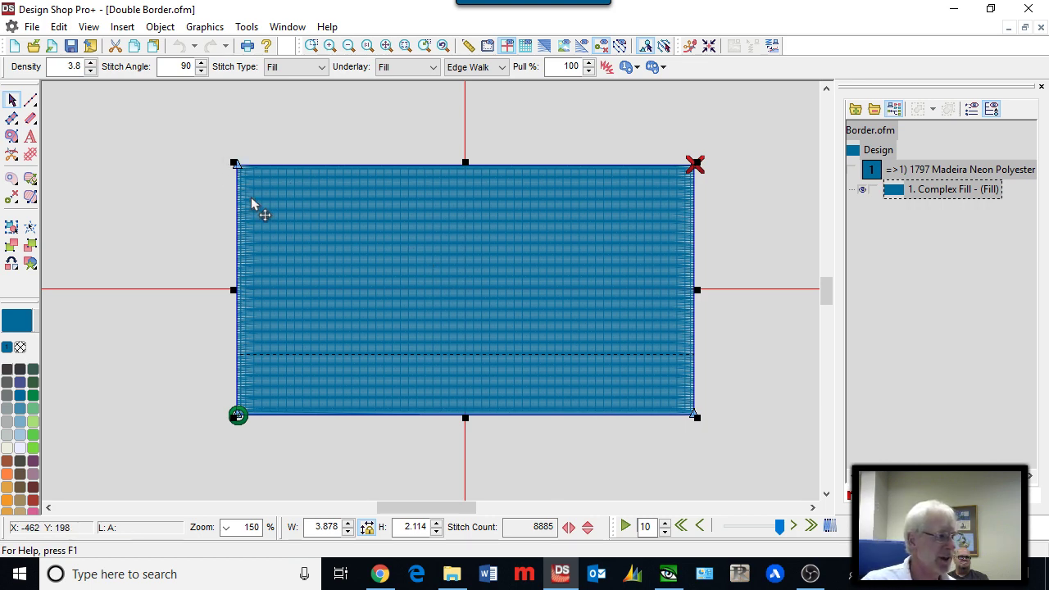
left_click(31, 120)
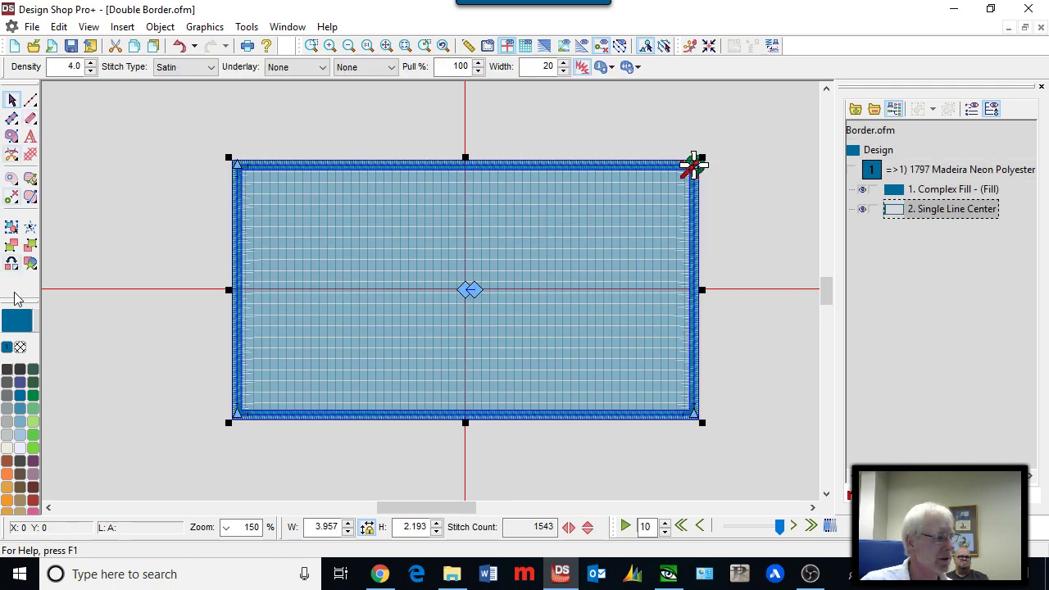
left_click(34, 501)
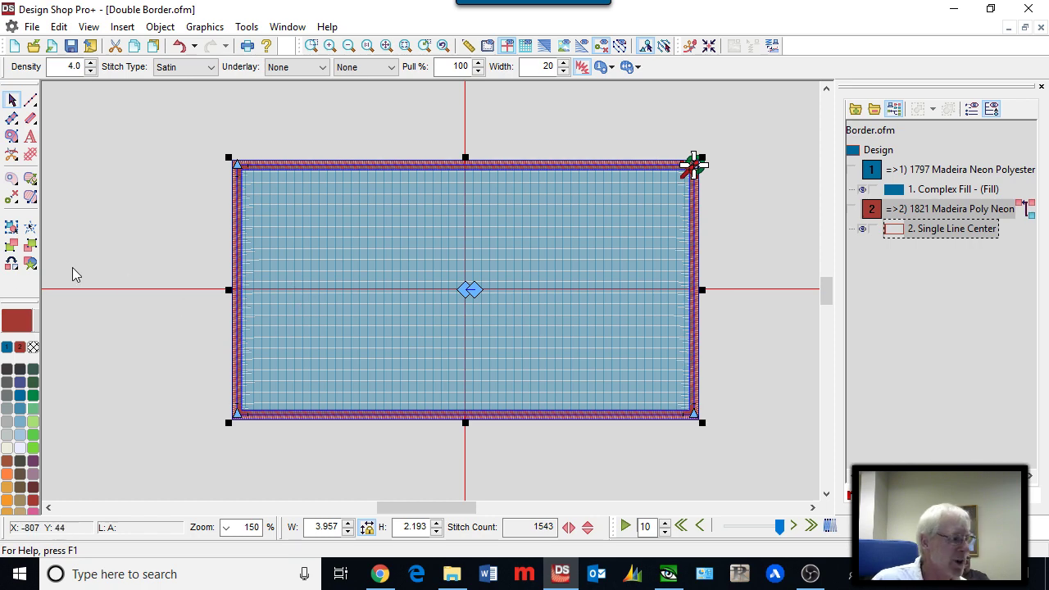
Step: Check the element types available for converting the red border, cancel the conversion, and examine the border's satin stitches over the fill's edge
left_click(11, 265)
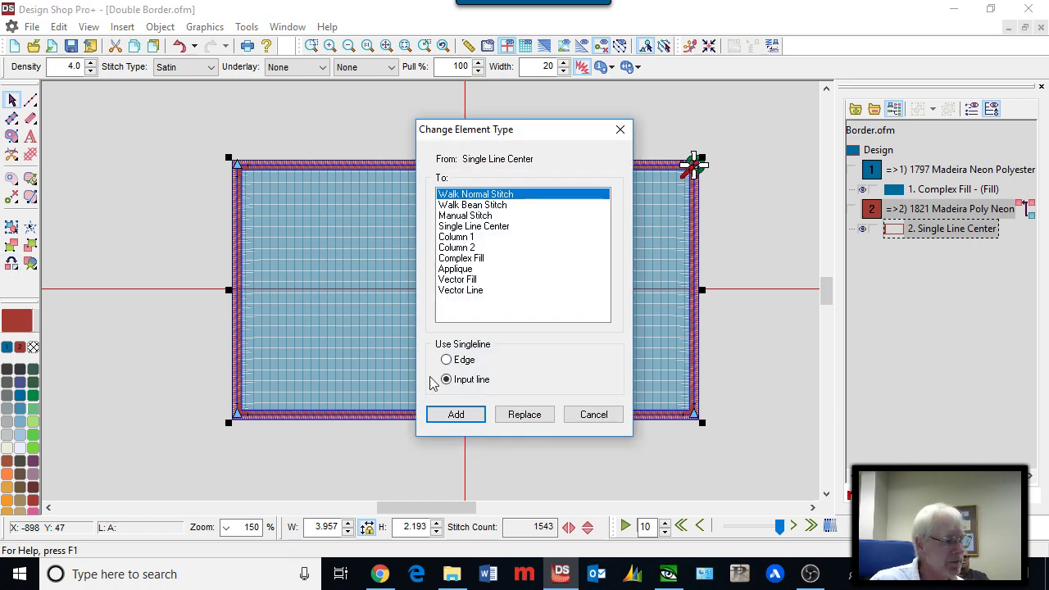
left_click(603, 415)
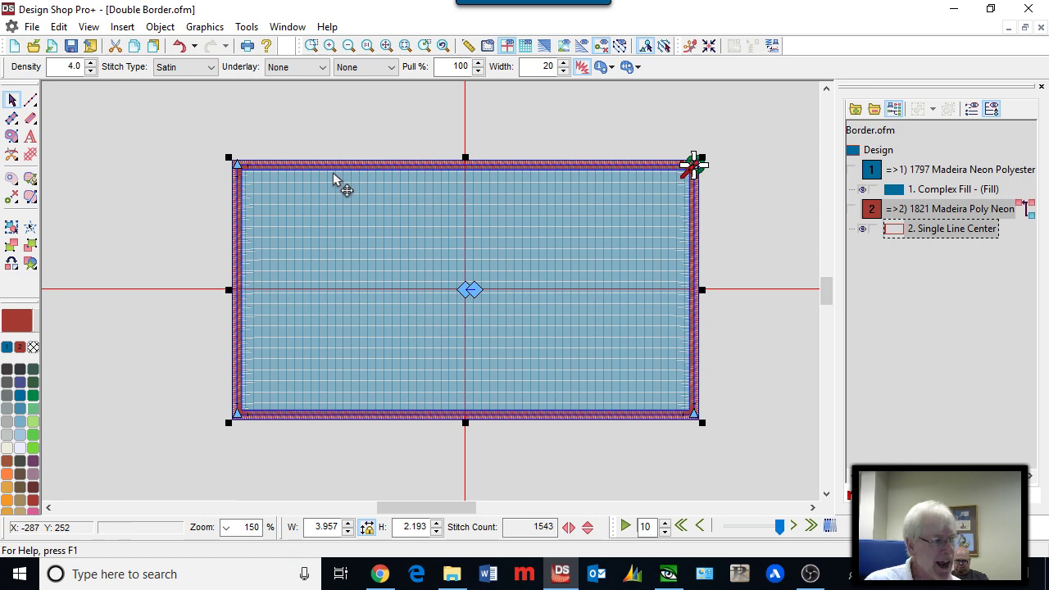
scroll(504, 173, "up", 2)
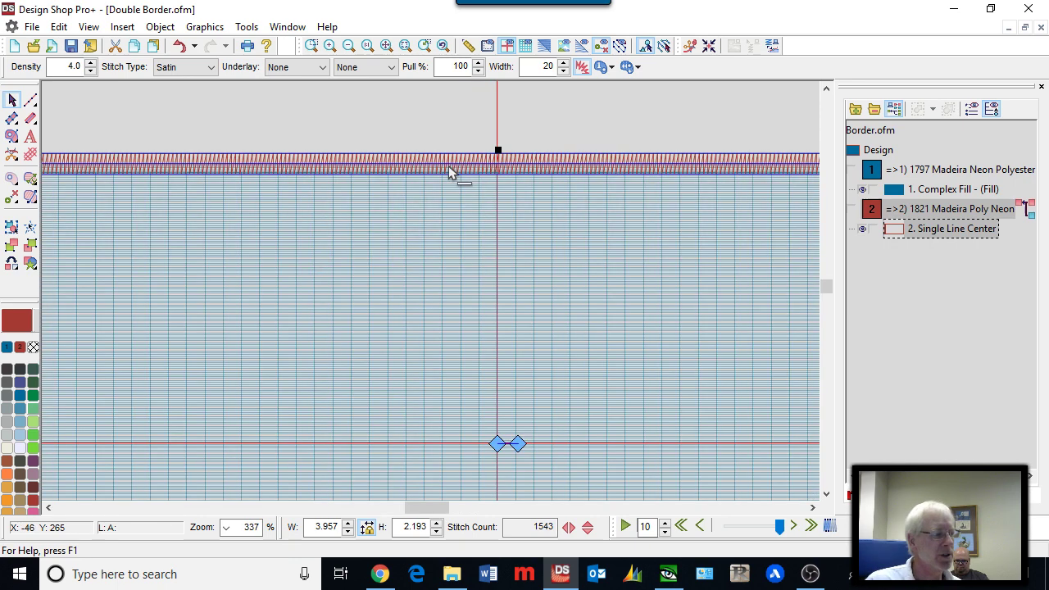
scroll(578, 172, "down", 2)
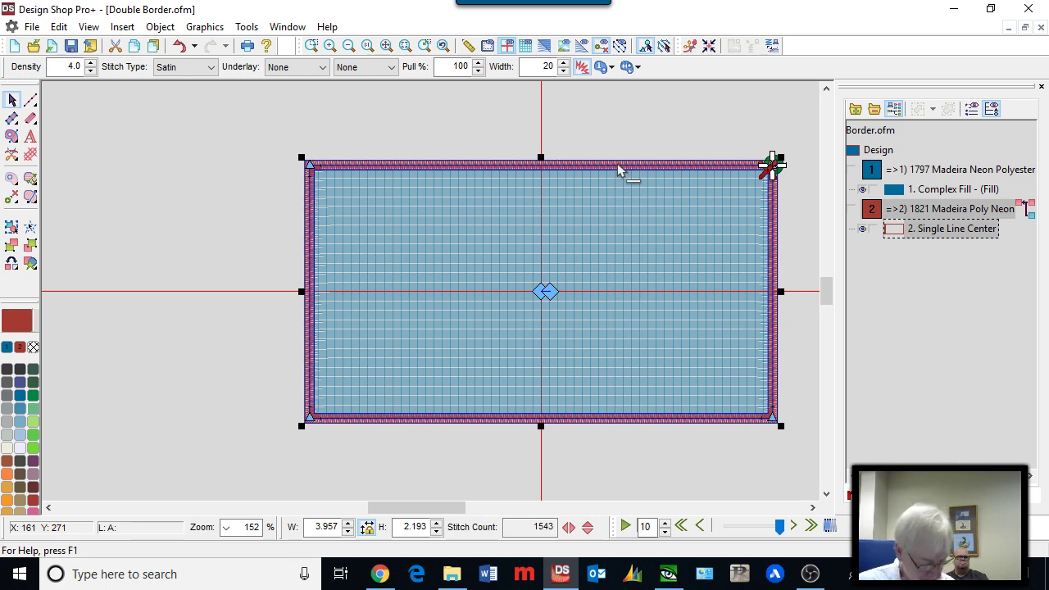
Step: Duplicate the red single-line border in place and color the copy 1802 White
left_click(770, 168)
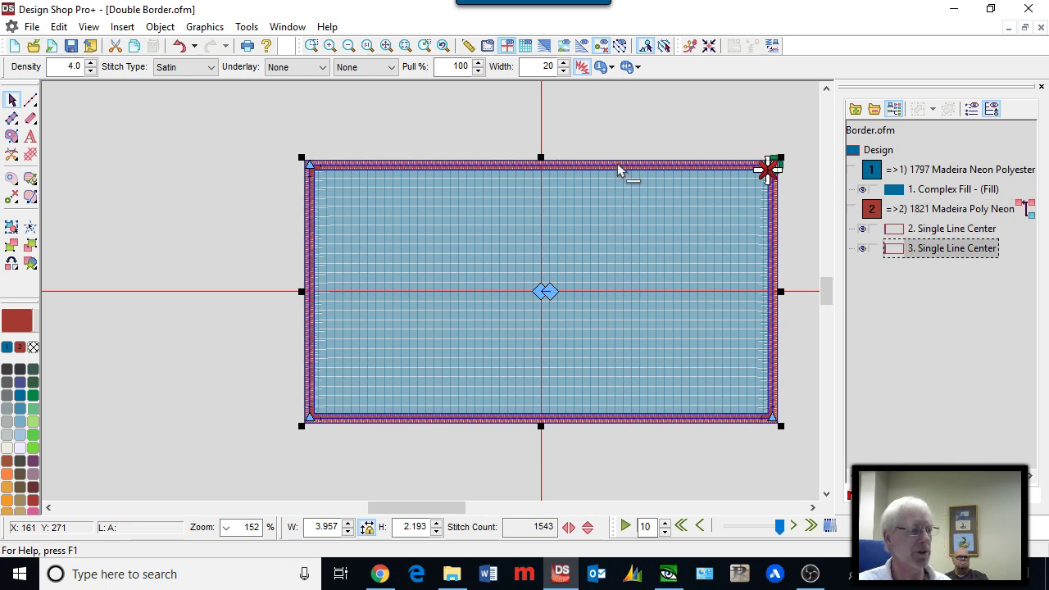
left_click(21, 449)
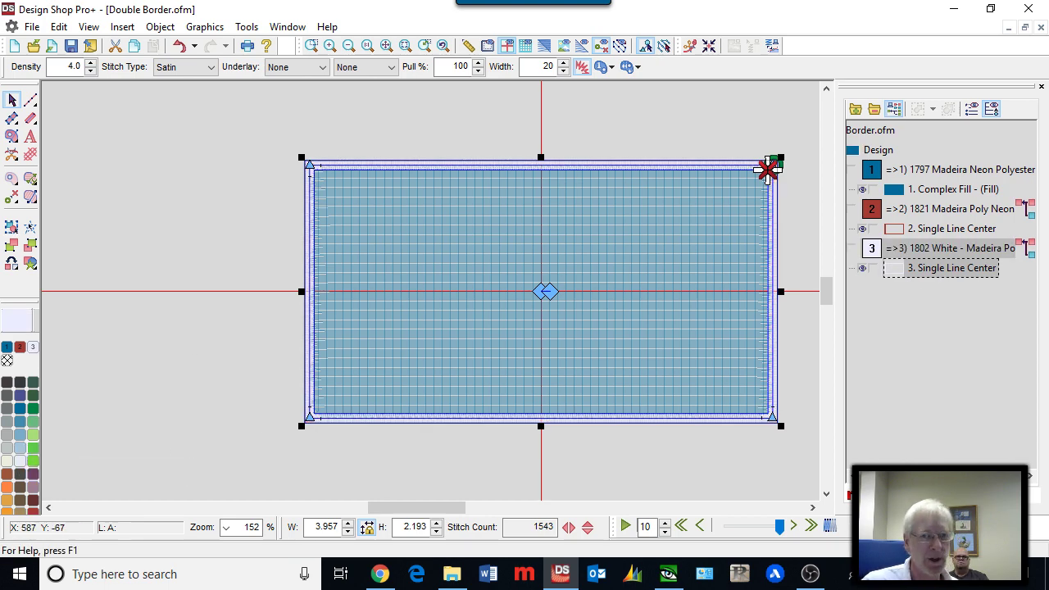
Step: Set the white border's single-line placement to Right in its object properties
double_click(768, 170)
left_click_drag(658, 104, 529, 100)
left_click(497, 159)
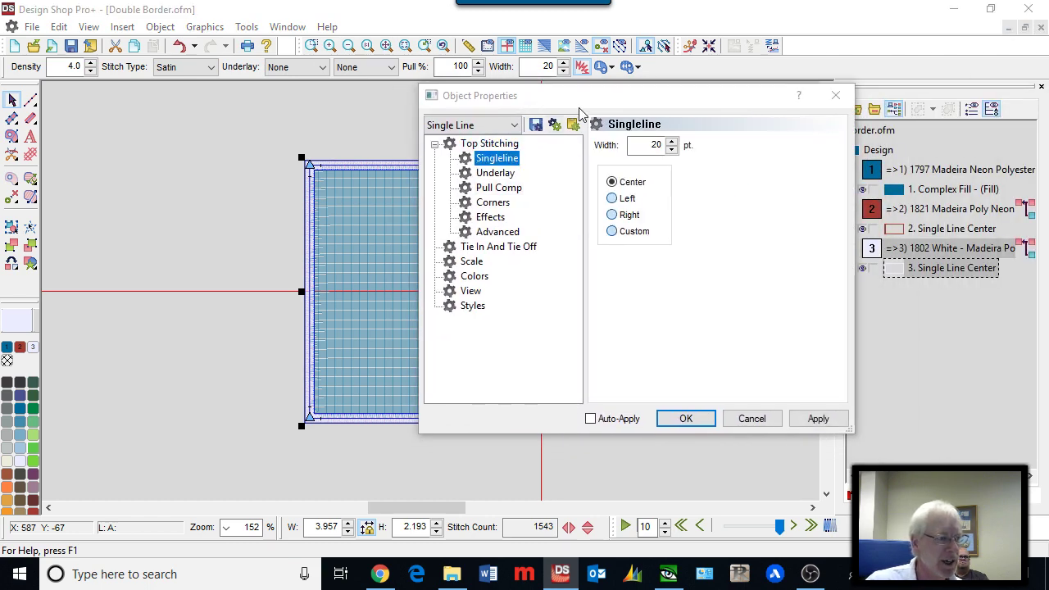
left_click_drag(592, 100, 732, 87)
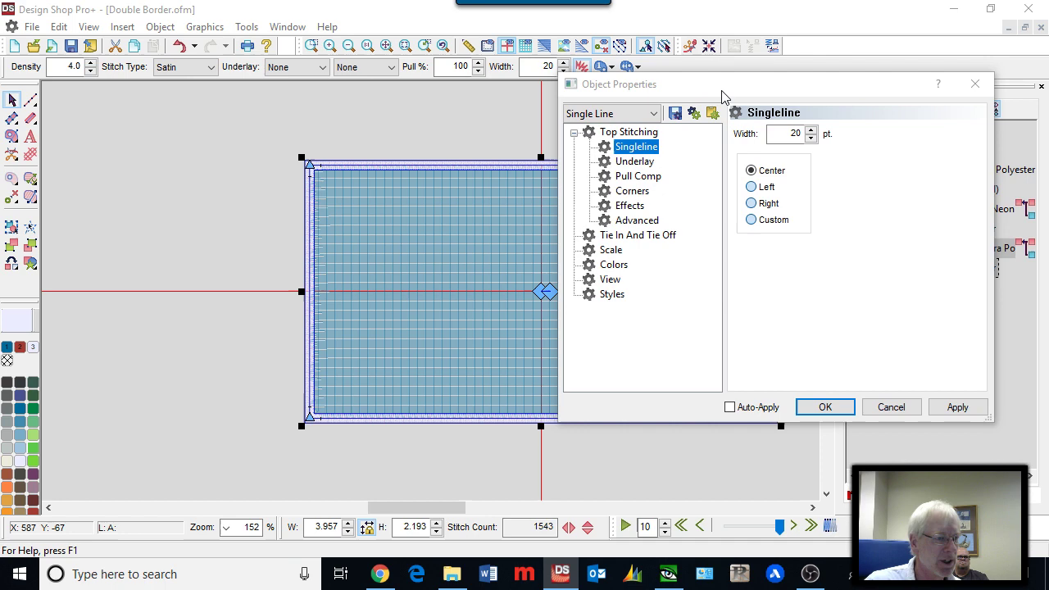
left_click(751, 204)
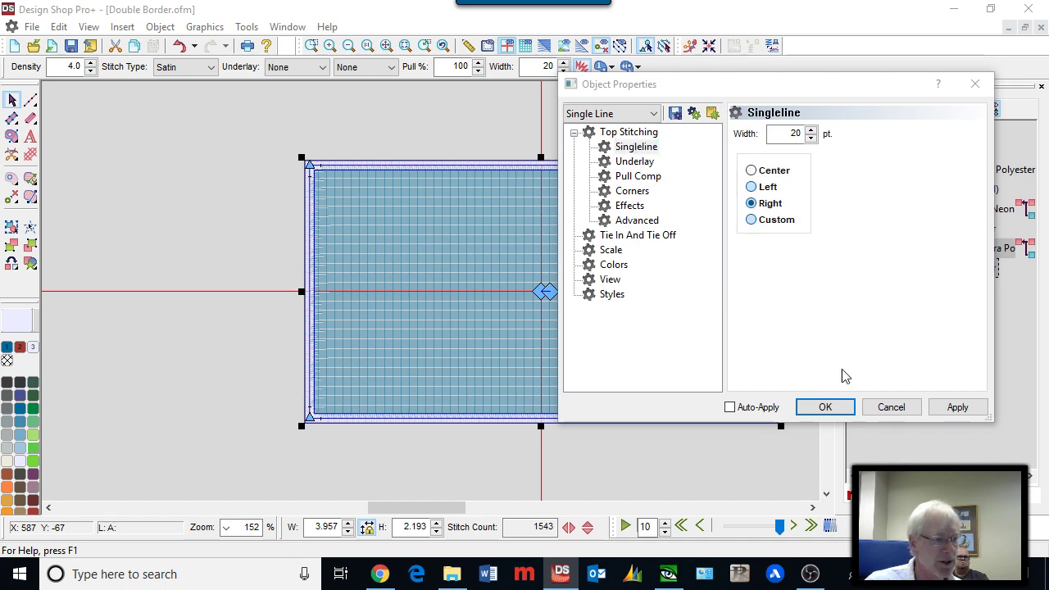
left_click(967, 415)
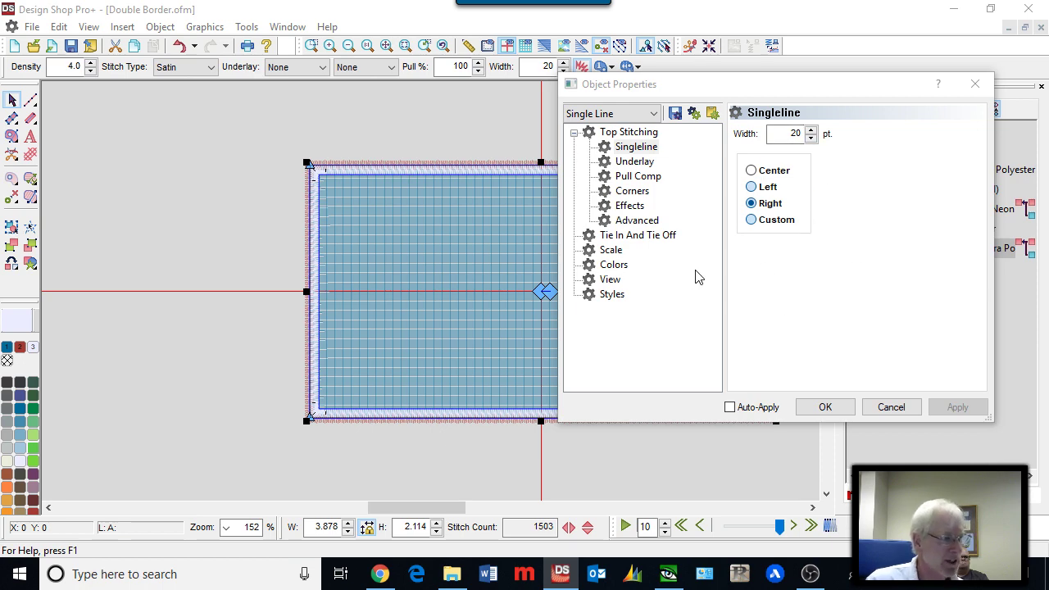
left_click(824, 407)
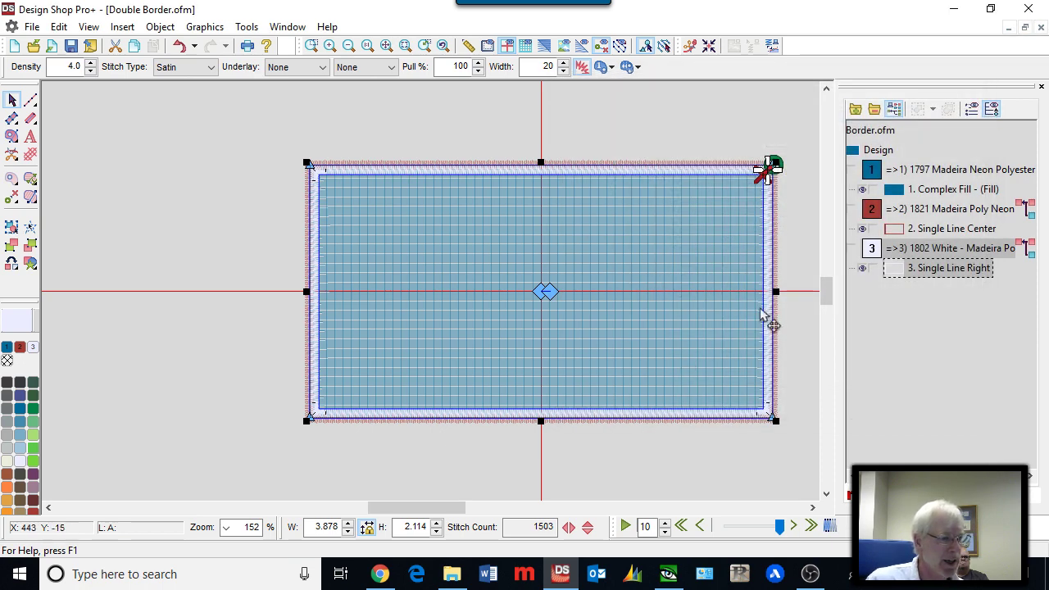
Step: Select the red border and set its single-line placement to Left in its object properties
left_click(916, 231)
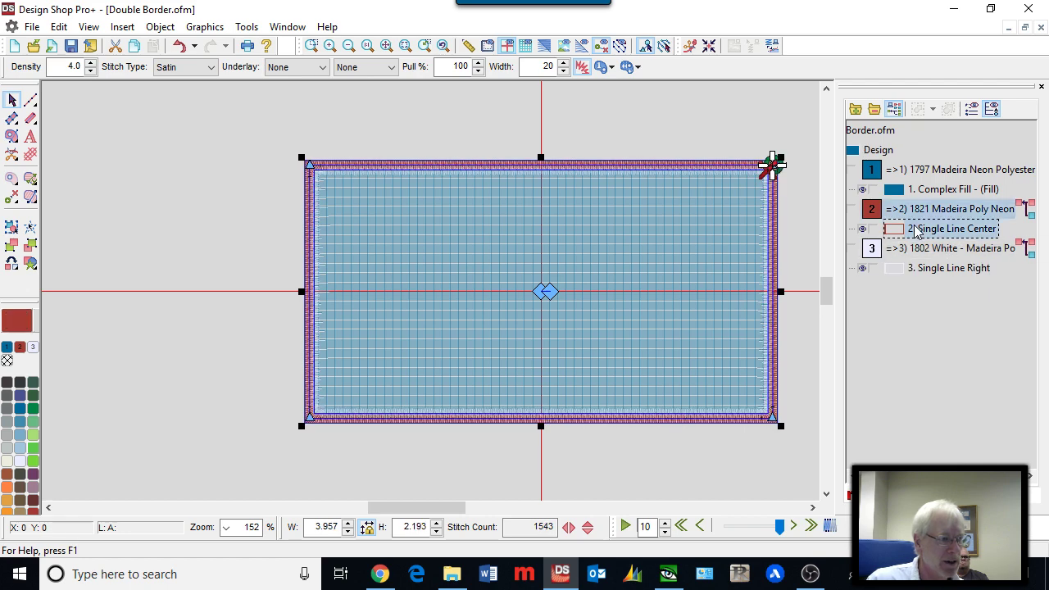
right_click(589, 226)
left_click(627, 230)
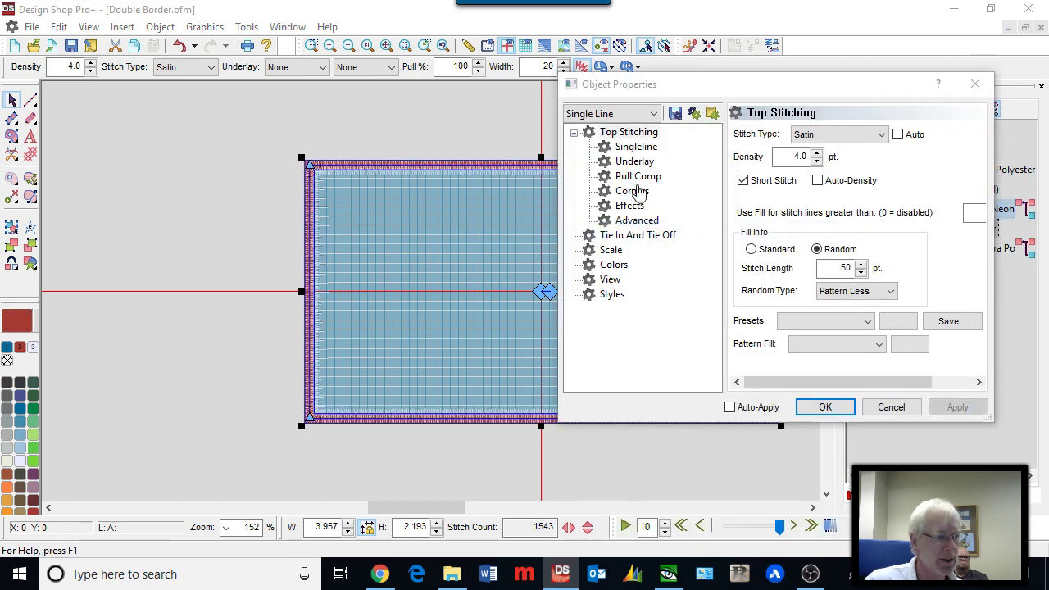
left_click(625, 148)
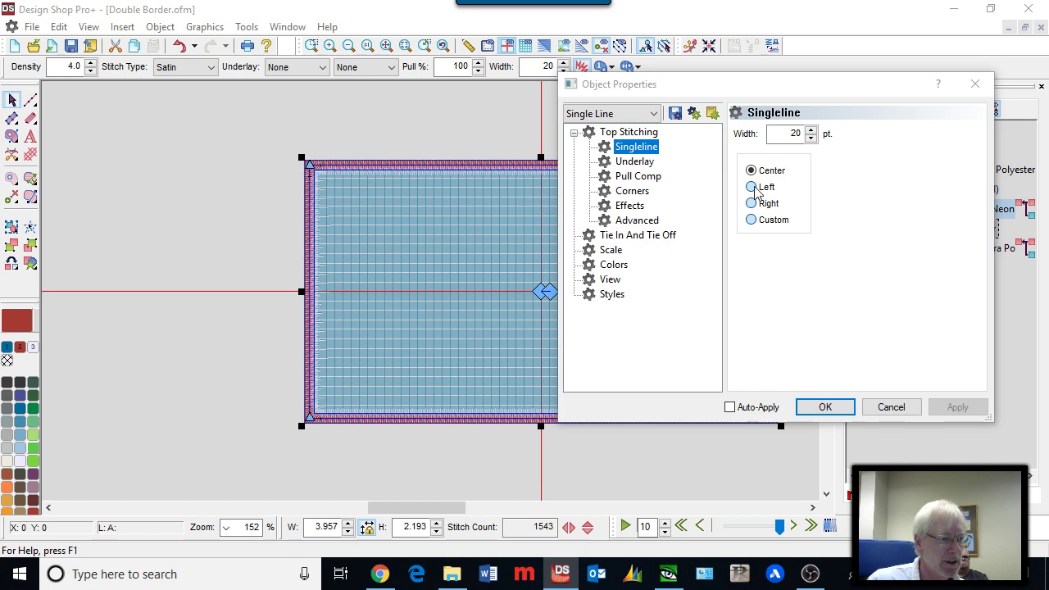
left_click(958, 407)
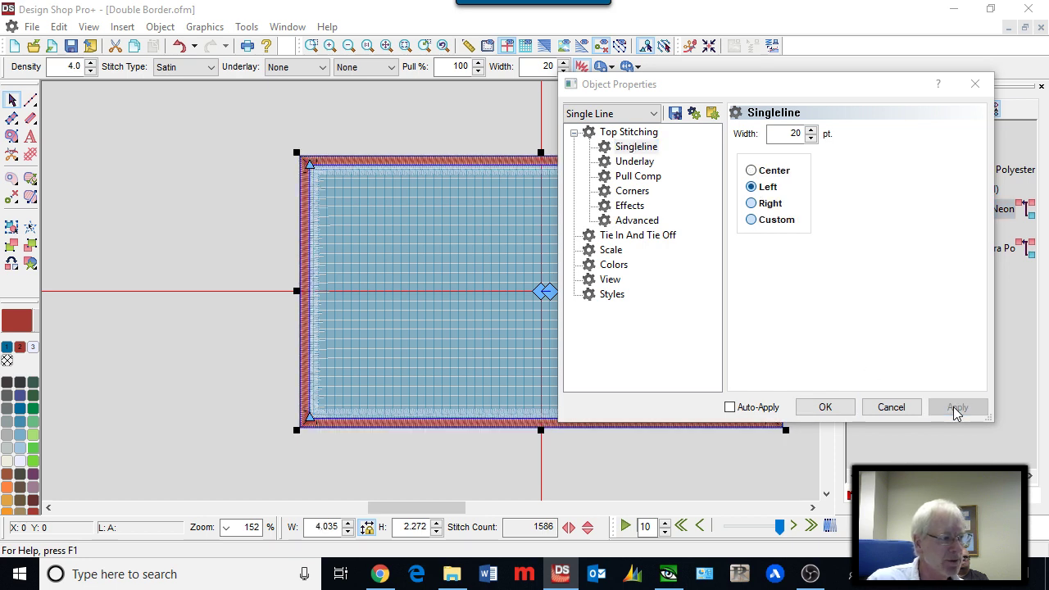
Step: Switch the red border's single-line placement to Custom with an offset of 20%
left_click(752, 221)
left_click_drag(826, 279, 805, 286)
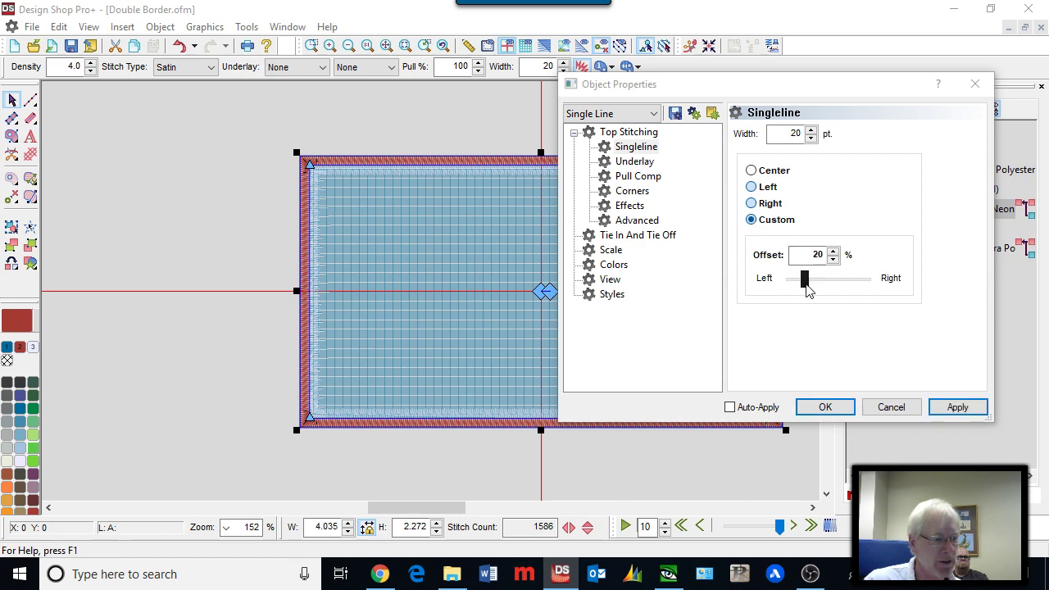
left_click(958, 407)
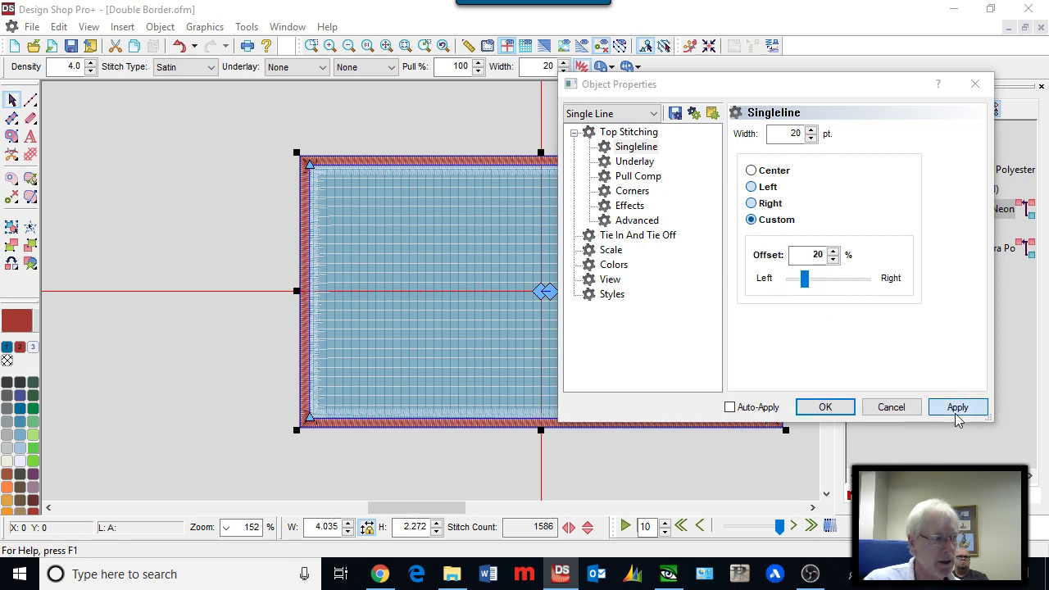
left_click(826, 407)
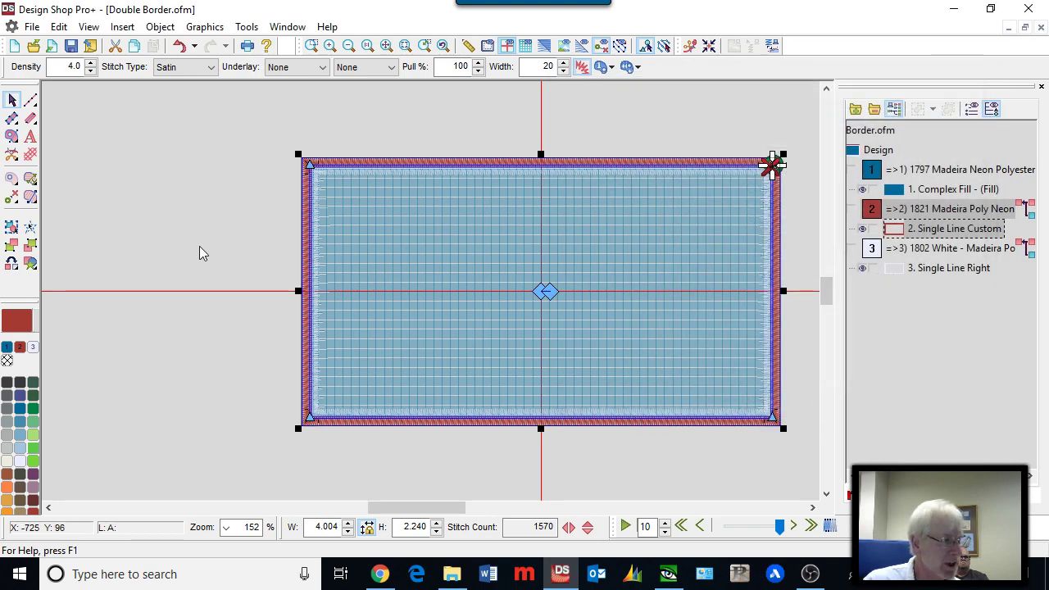
Step: Examine how the red and white borders overlap at the upper-left corner, and view the complete double border
left_click(199, 248)
scroll(352, 142, "up", 3)
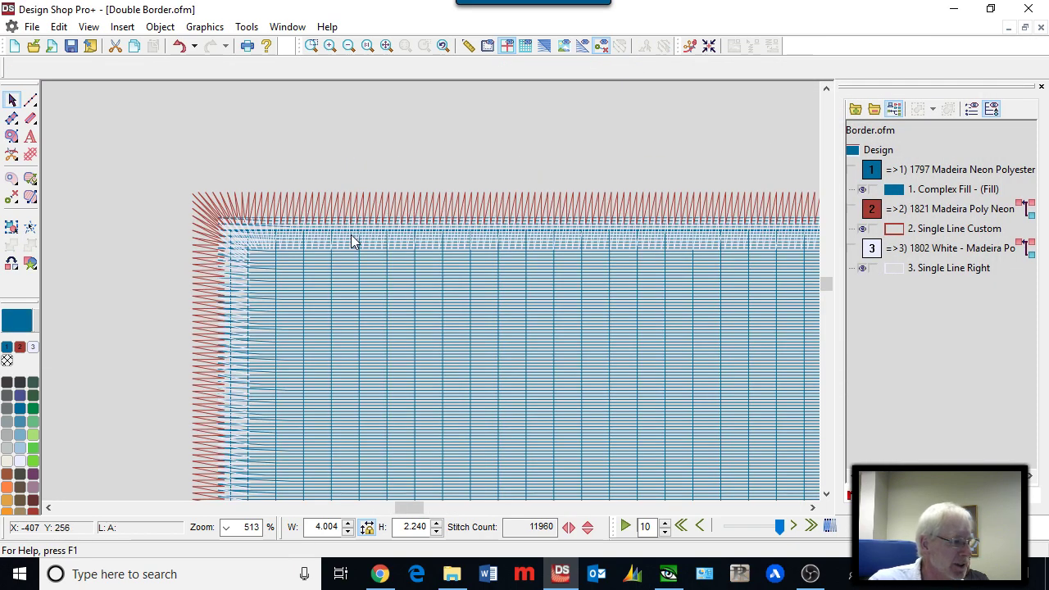
left_click(556, 233)
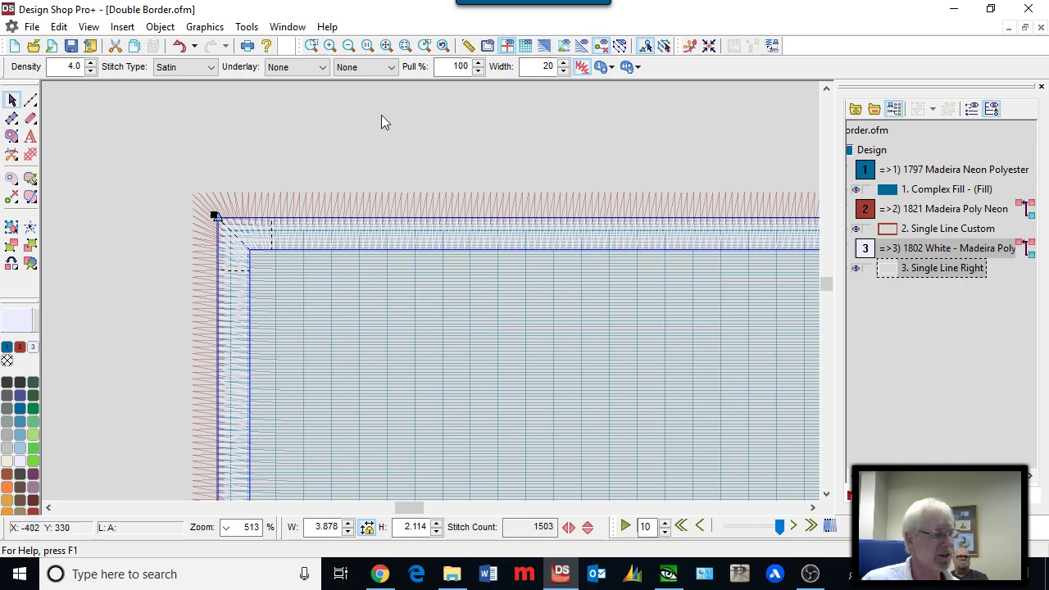
left_click(491, 135)
scroll(524, 149, "up", 2)
scroll(529, 152, "down", 5)
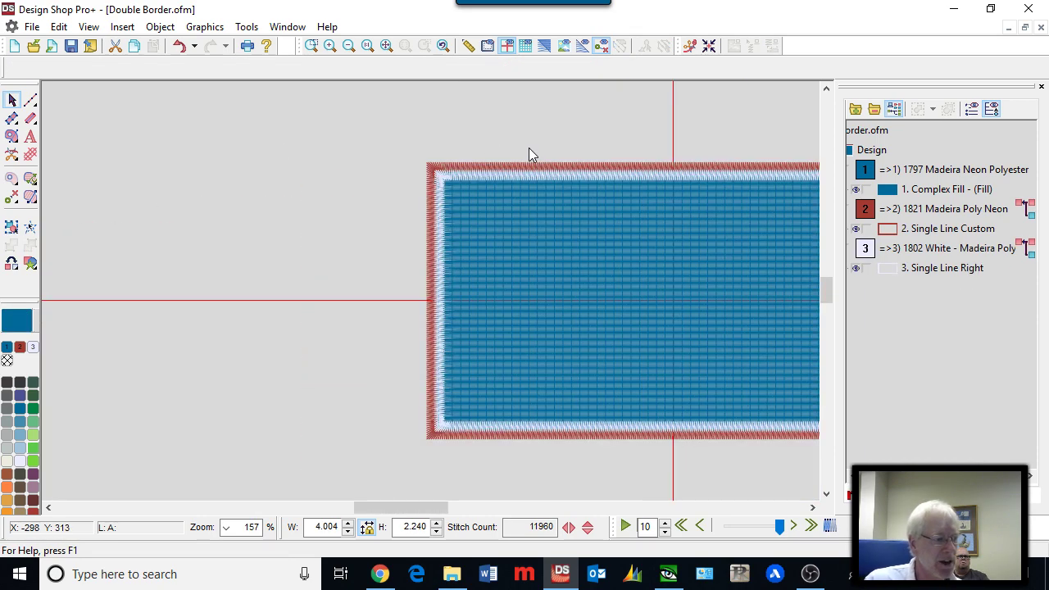
scroll(627, 236, "right", 2)
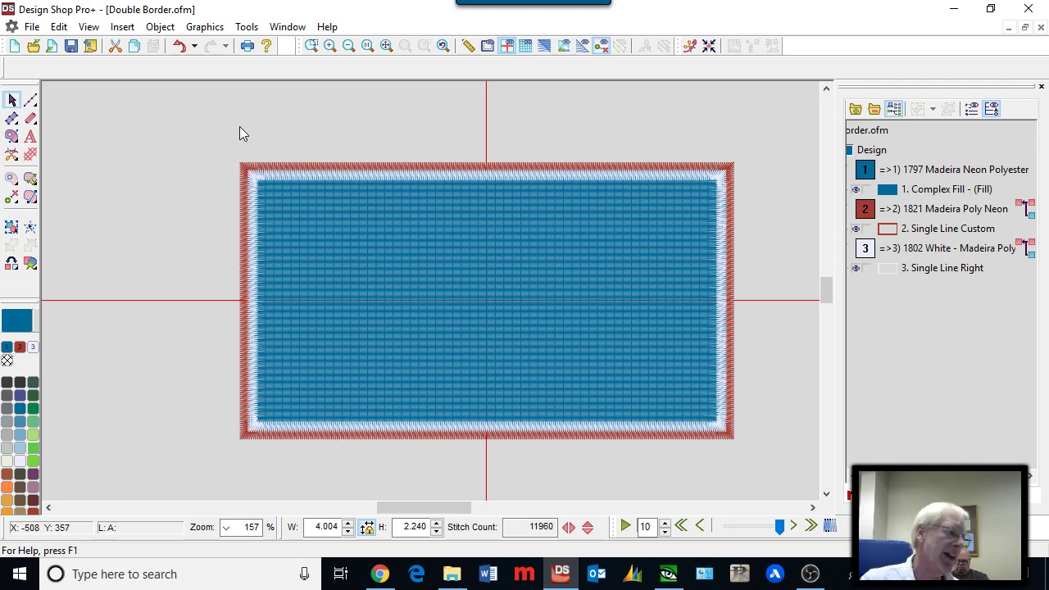
Step: Close Double Border.ofm and open dashed outline.ofm
left_click(1041, 27)
left_click(576, 323)
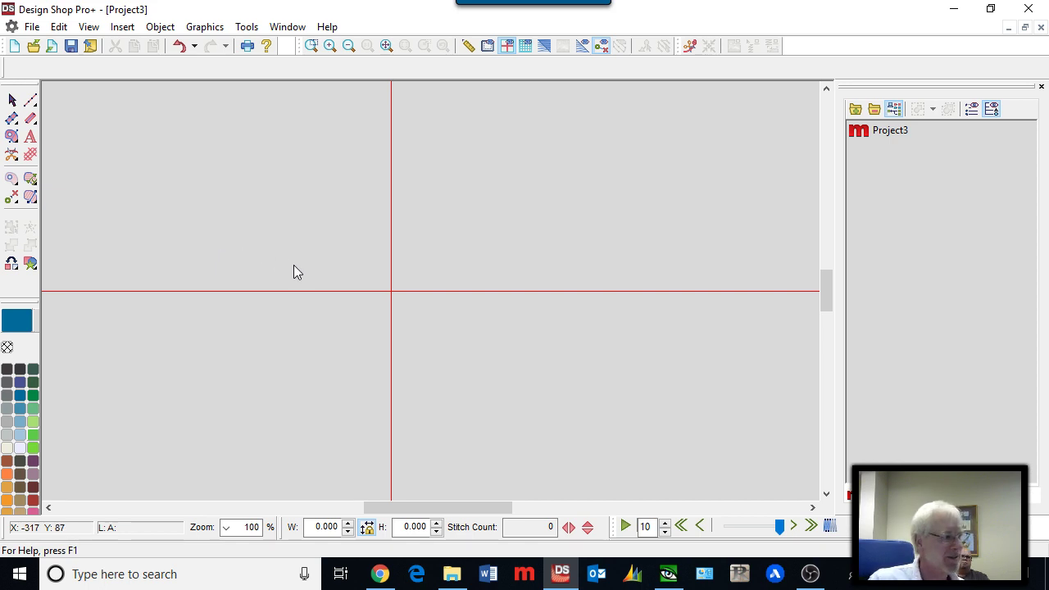
left_click(33, 46)
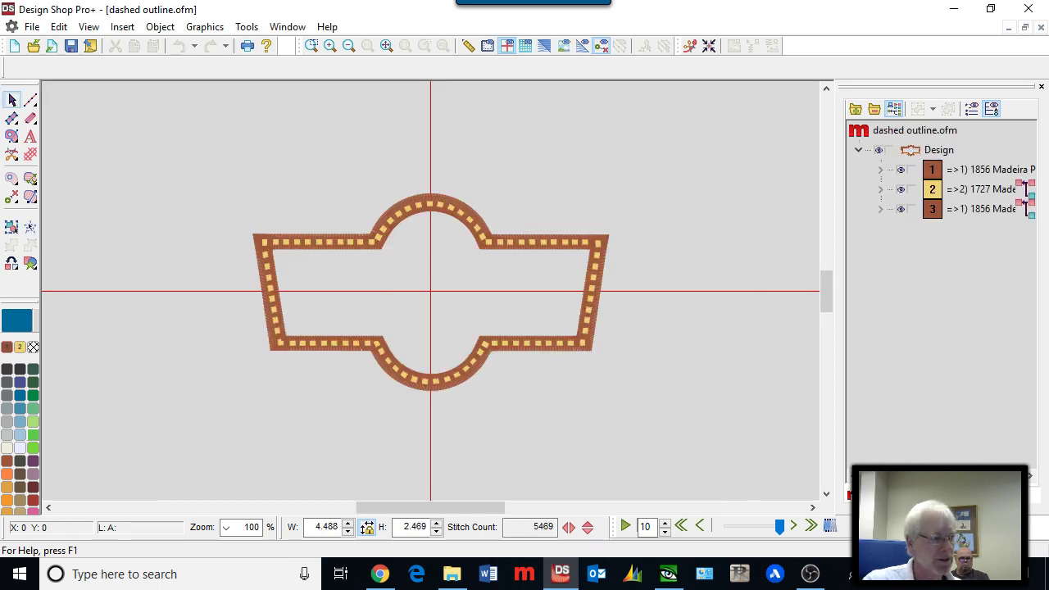
Step: Measure the gap between two neighboring yellow dashes on the outline's upper-left straight edge, and view the whole outline again
scroll(308, 291, "up", 1)
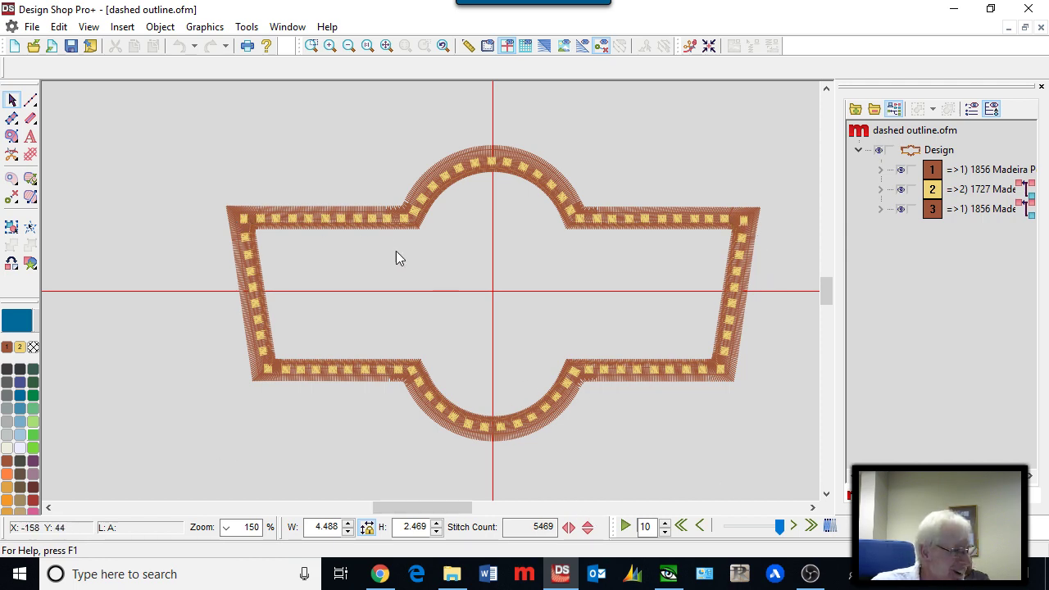
scroll(334, 204, "up", 3)
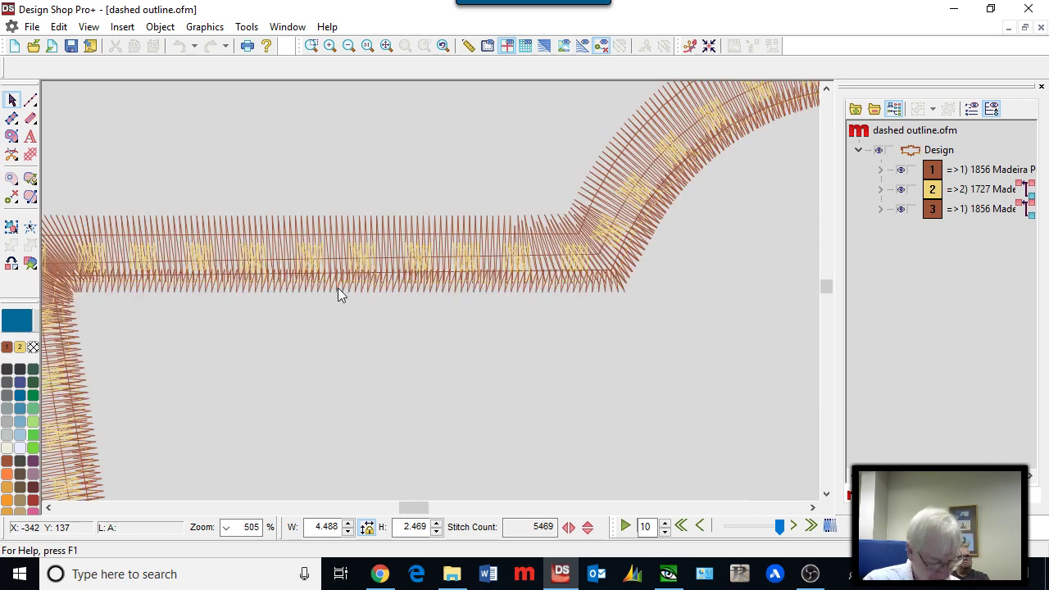
key("m")
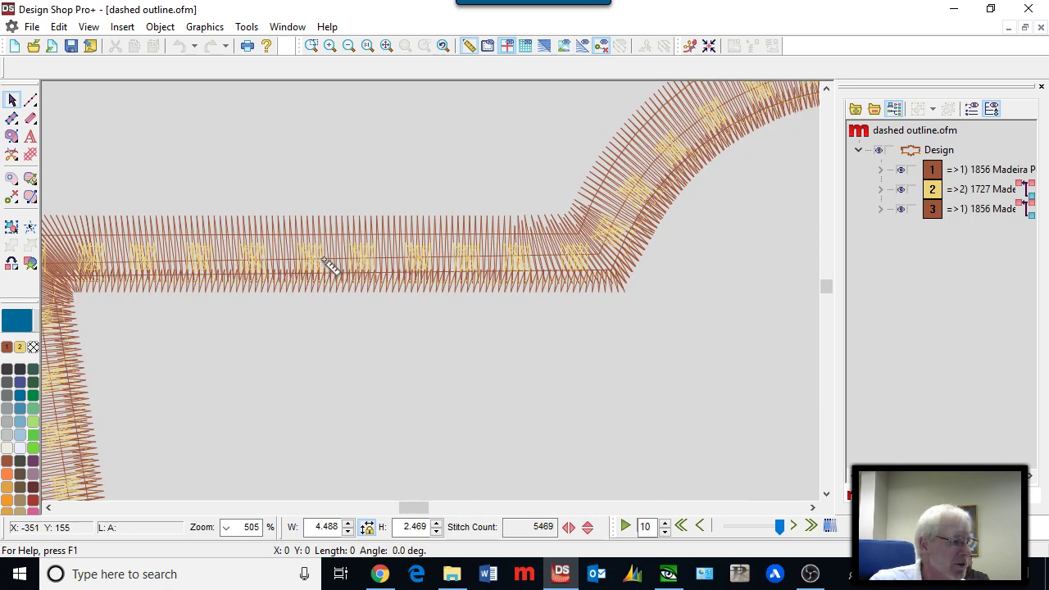
left_click_drag(323, 259, 348, 262)
key("0")
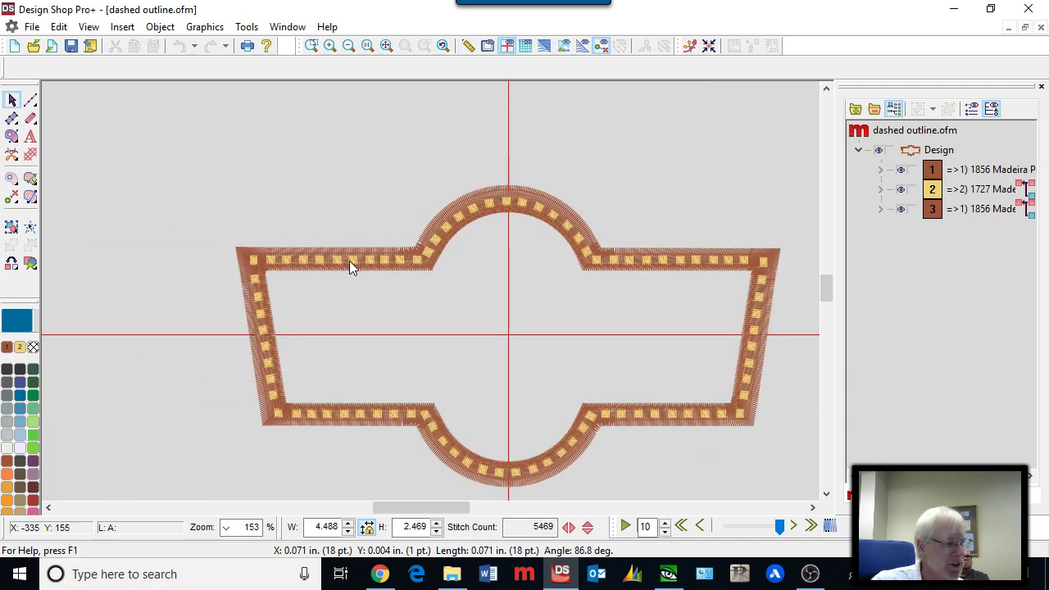
scroll(349, 264, "right", 2)
scroll(152, 298, "up", 1)
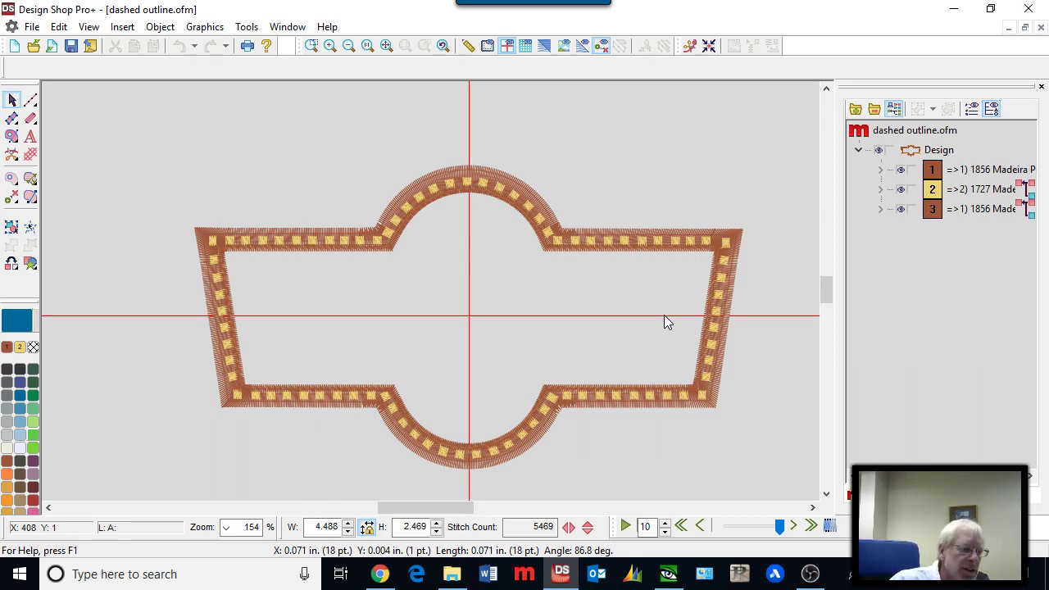
Step: Expand the first brown color's elements and inspect its walk stitch and Column 1 segments, including element 9 on the lower-left edge
left_click(882, 169)
left_click(983, 188)
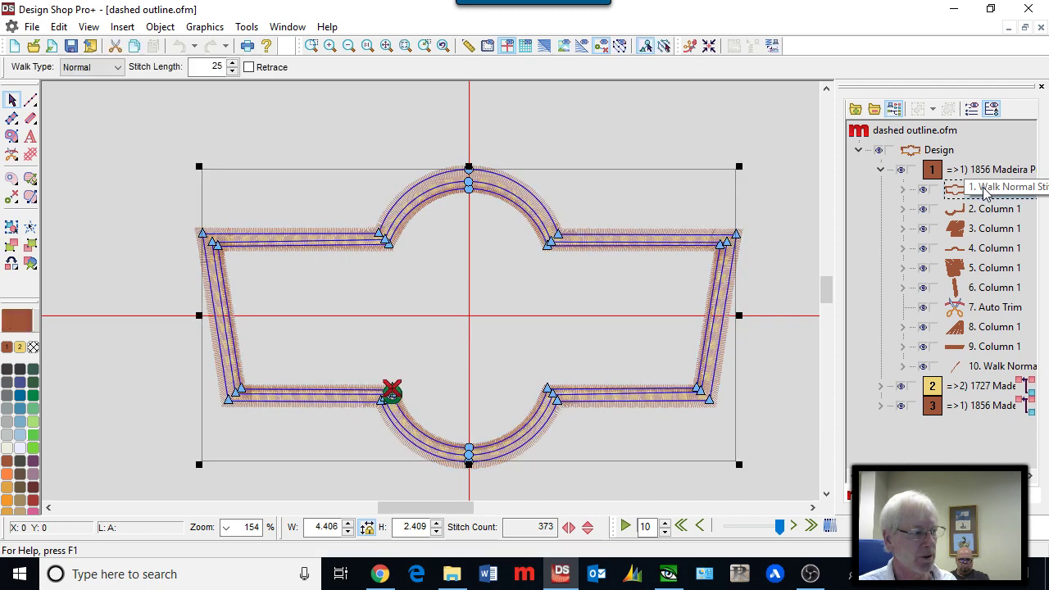
left_click(983, 292)
left_click(983, 348)
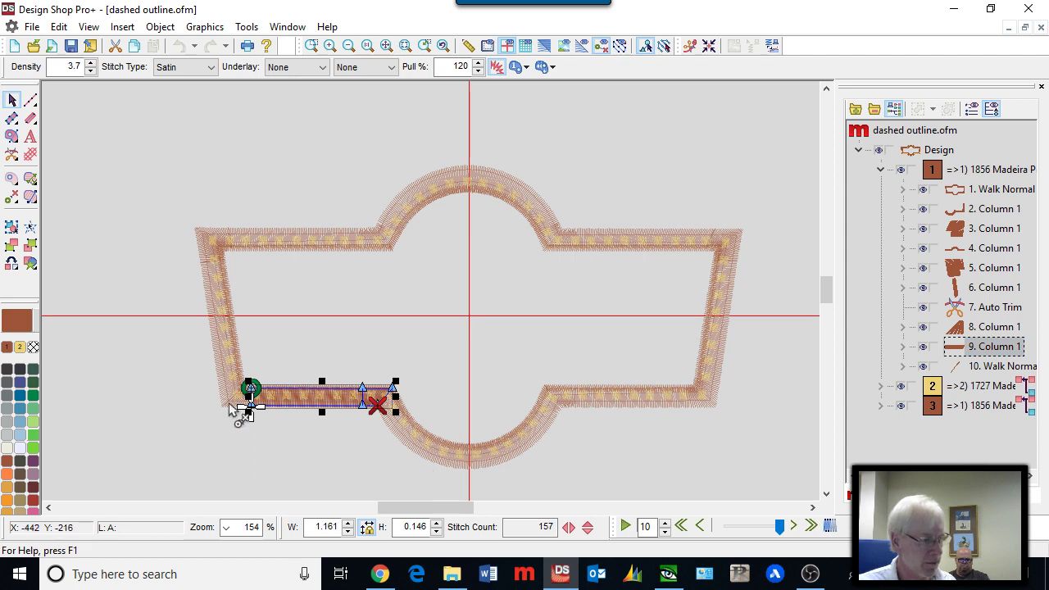
Step: Expand the yellow color's elements, select the whole color to inspect its dashes on the outline, and collapse the list again
left_click(883, 386)
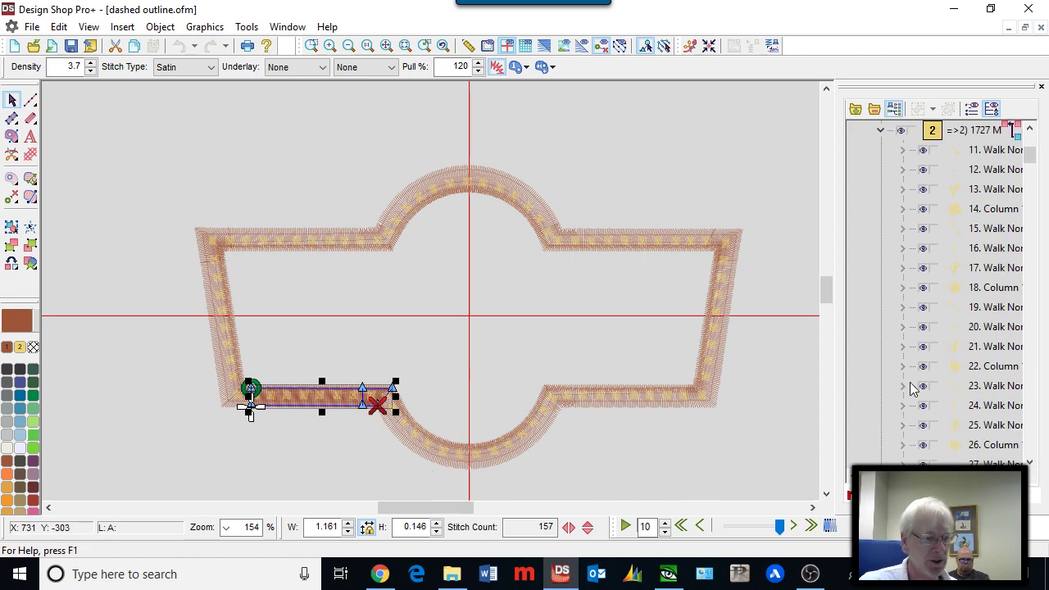
left_click(934, 136)
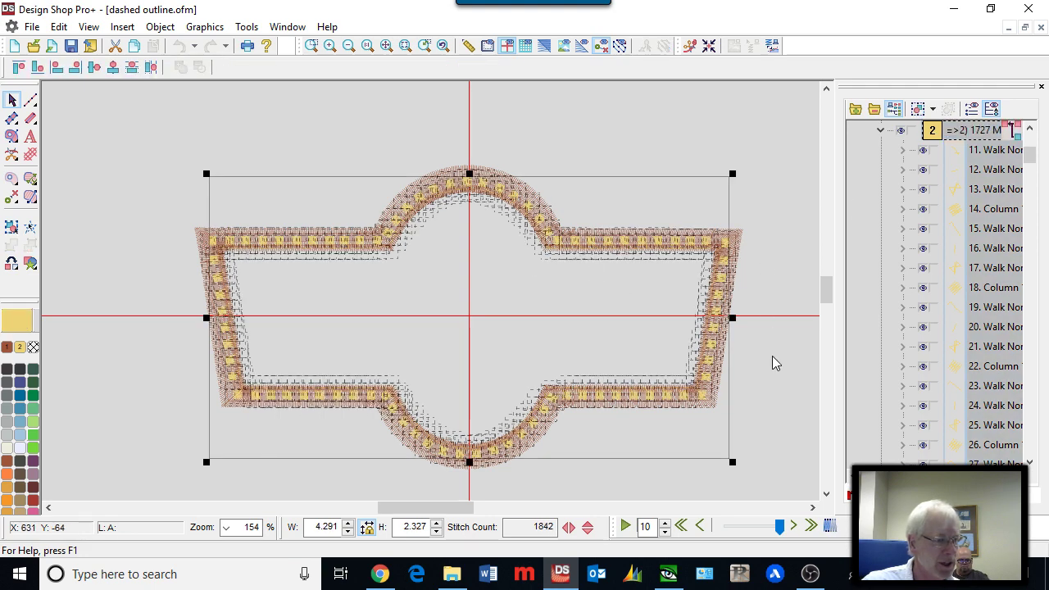
left_click(785, 381)
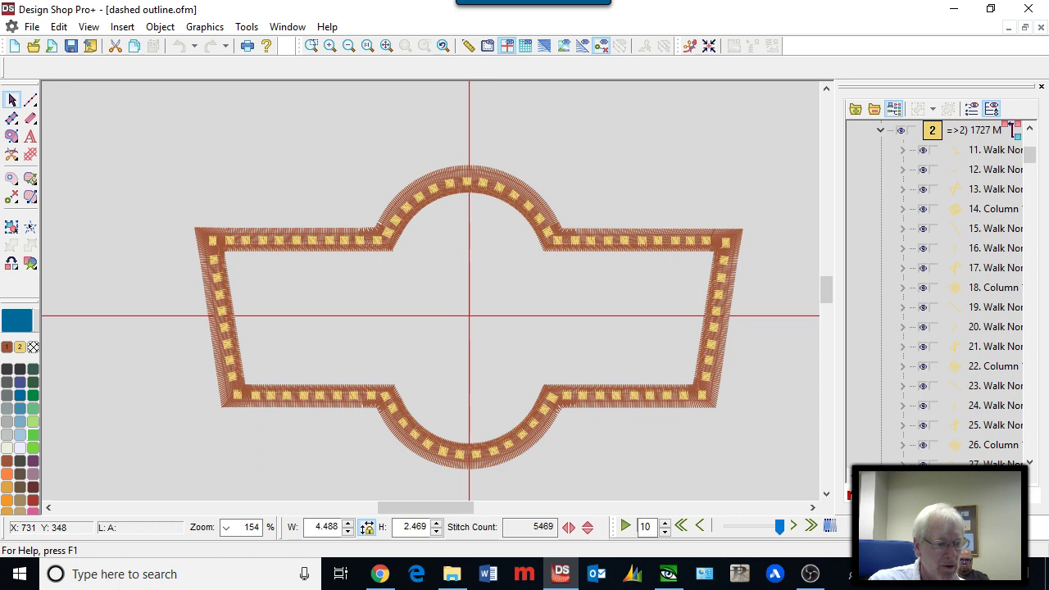
left_click(880, 130)
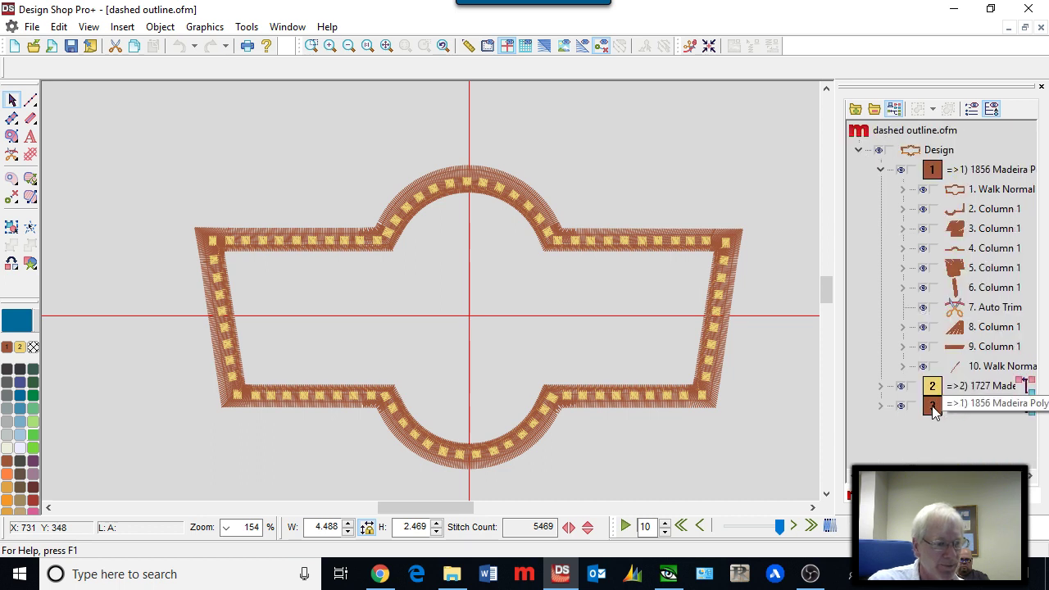
Step: Inspect the second brown color's inner border up close, hiding and reshowing it to compare the yellow connecting stitches, and view the whole outline
left_click(932, 407)
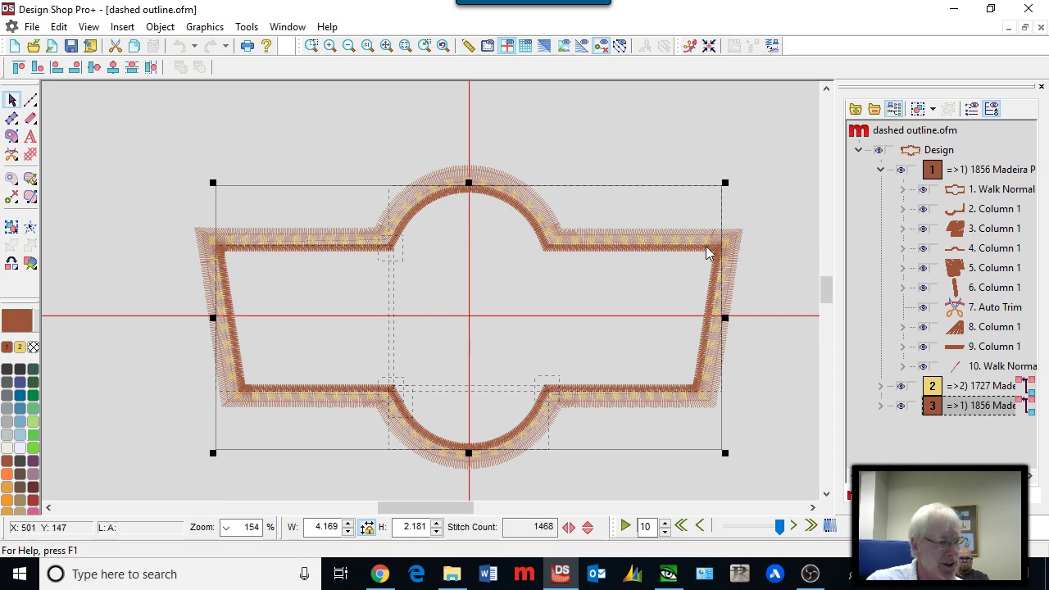
scroll(710, 252, "up", 6)
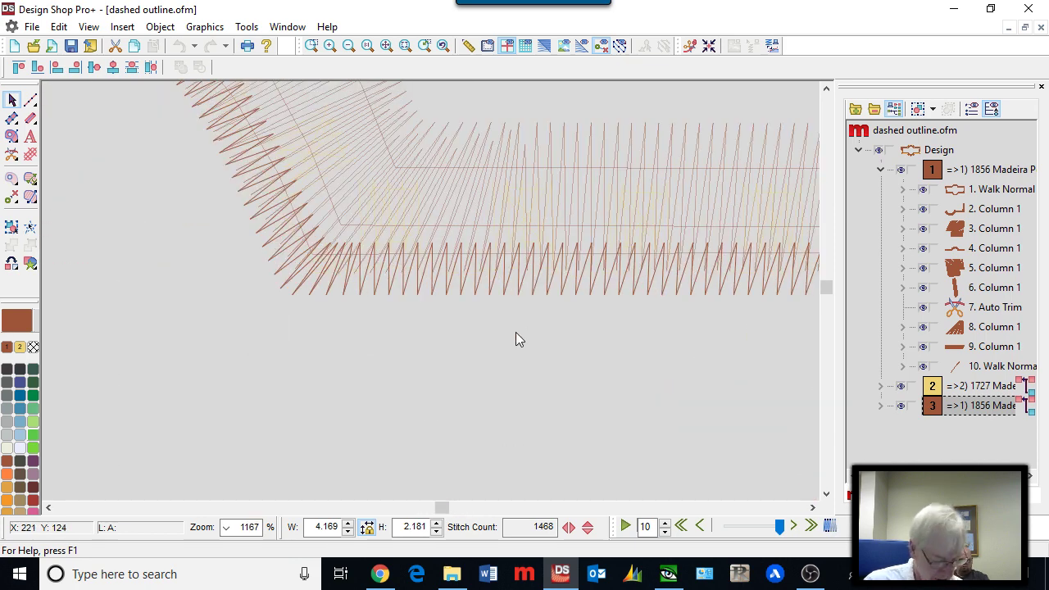
left_click(902, 405)
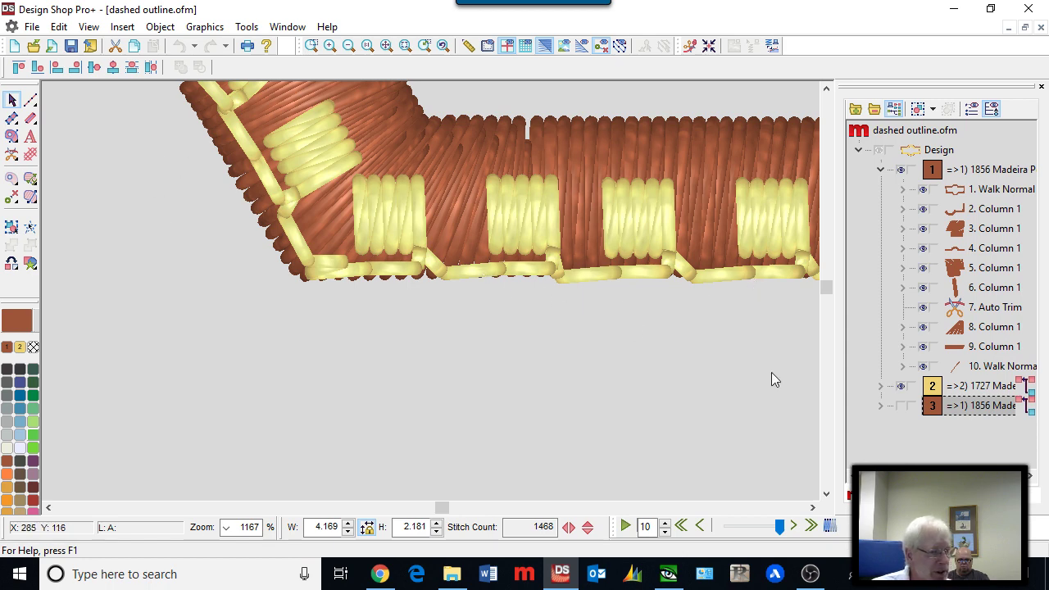
left_click(901, 405)
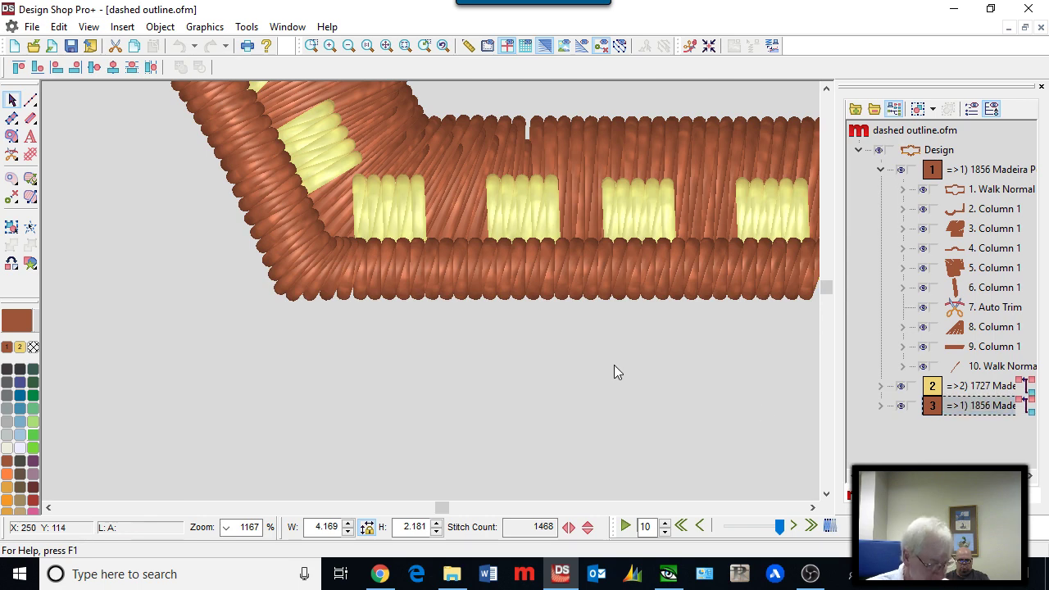
scroll(597, 363, "down", 5)
scroll(579, 338, "down", 2)
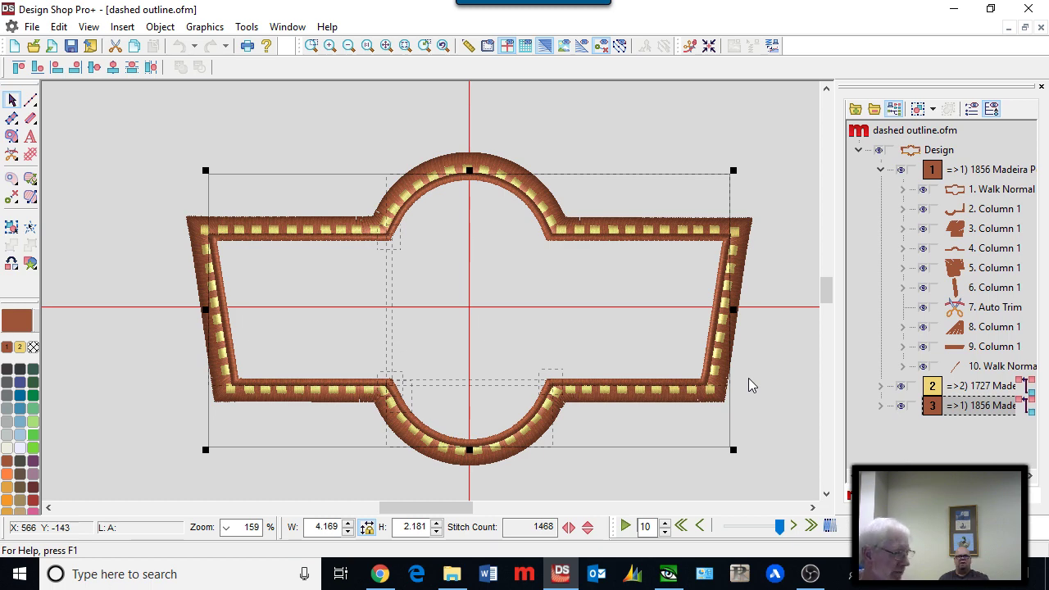
Step: Look up the shortcut keys assigned to Actual Size in the Accelerator Editor, browse the other commands, and leave without changes
left_click(246, 26)
left_click(287, 102)
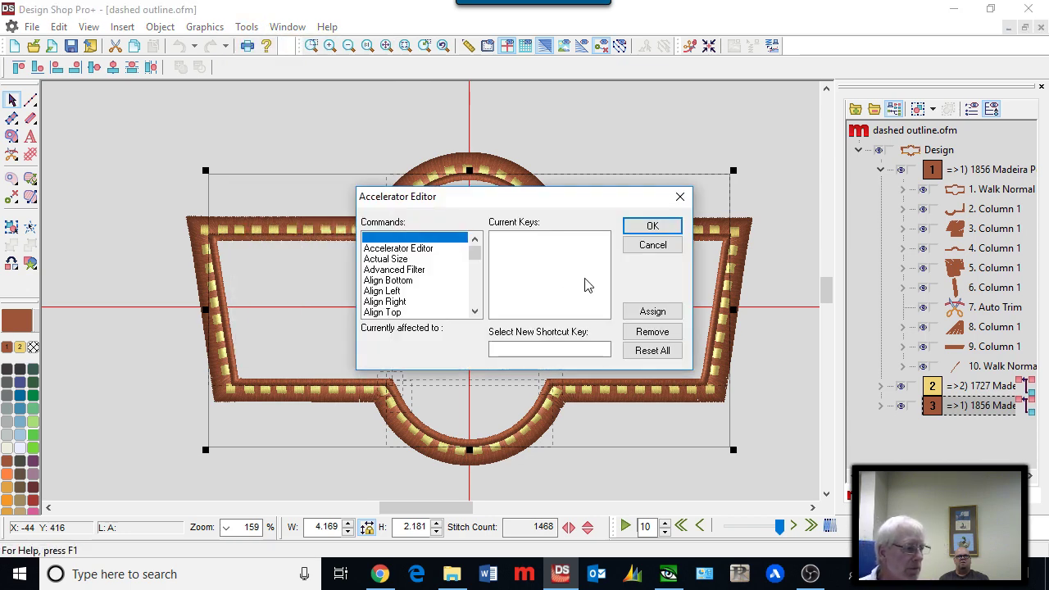
left_click(372, 261)
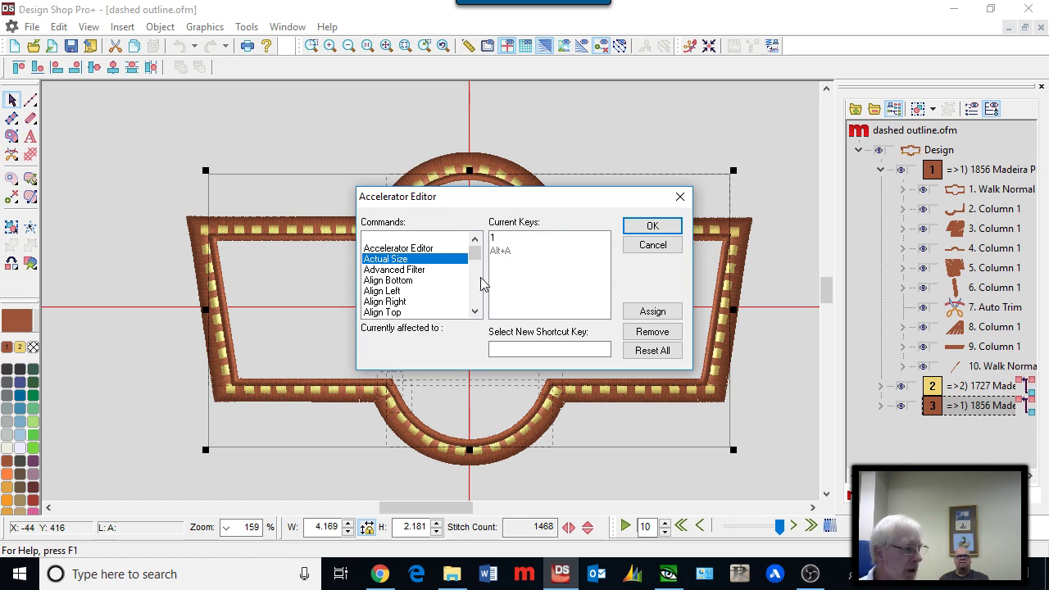
left_click(475, 313)
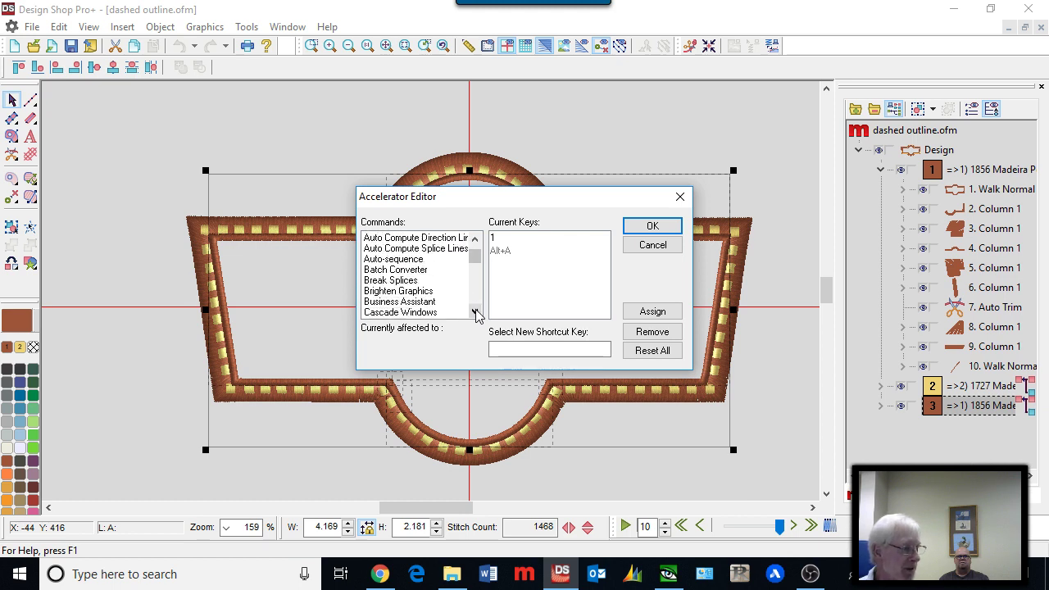
left_click(475, 313)
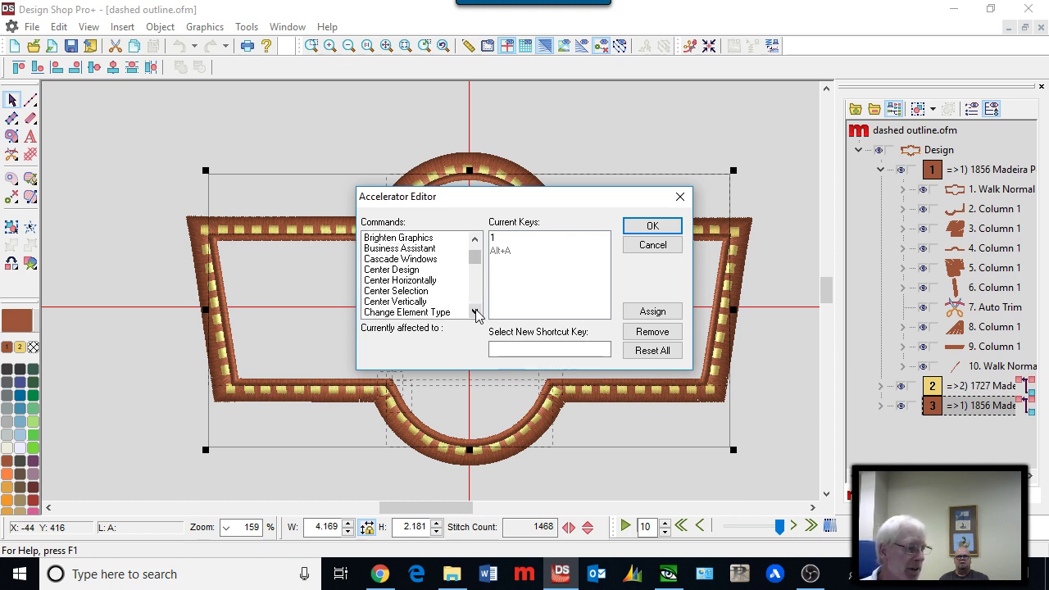
left_click(475, 312)
left_click_drag(476, 262, 477, 253)
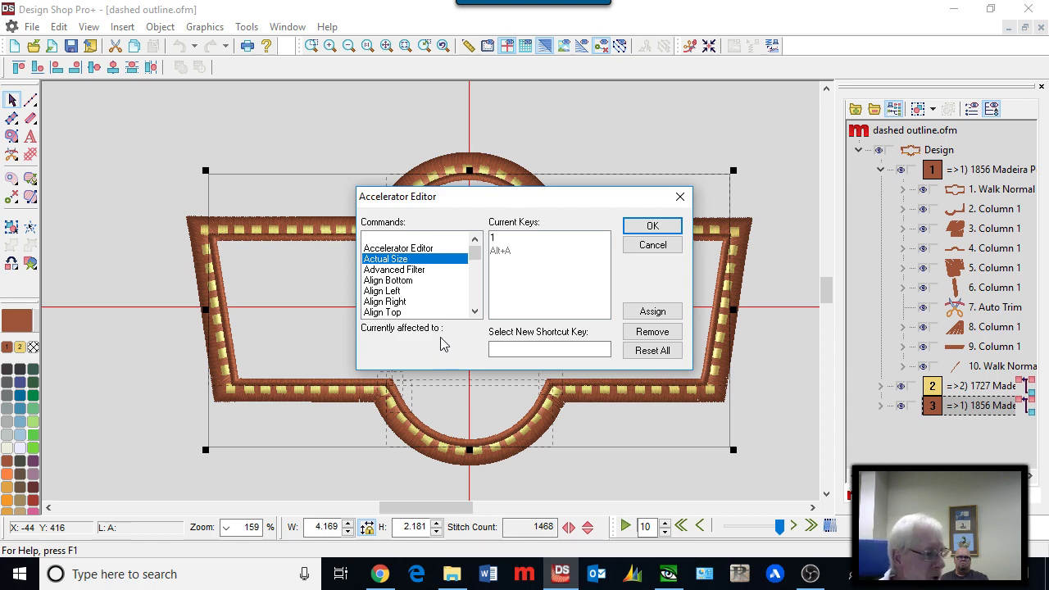
left_click(653, 244)
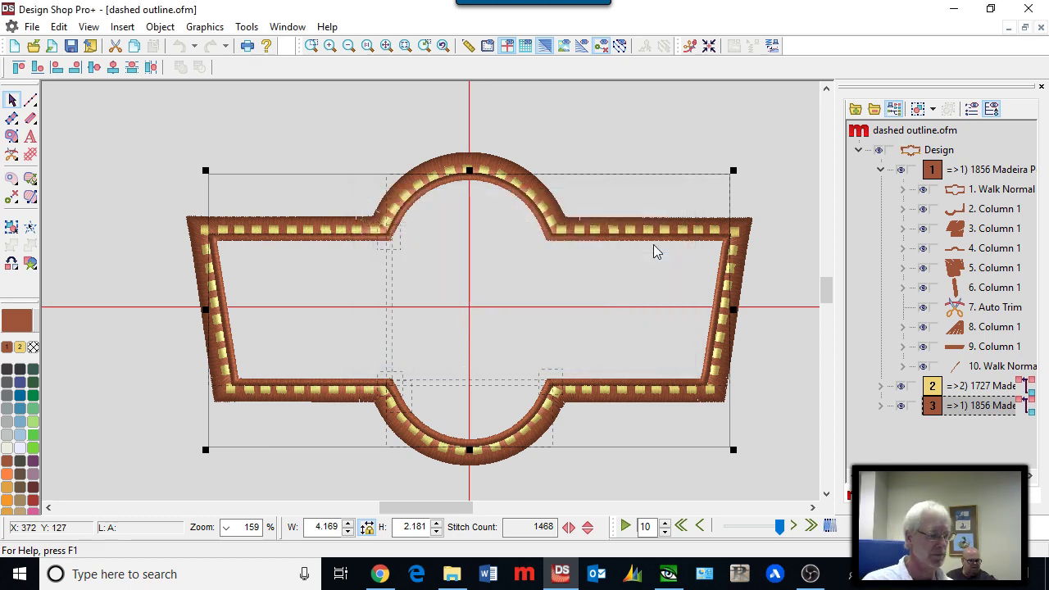